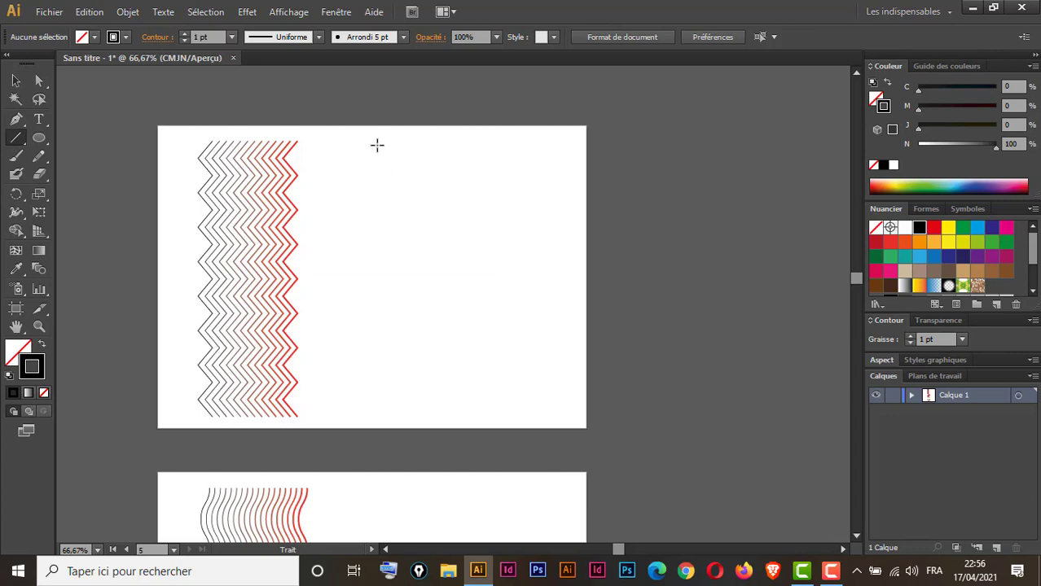
- Draw a vertical line beside the zigzag pattern on the first artboard and start a Zigzag effect on it with the preview on
drag(393, 142, 397, 415)
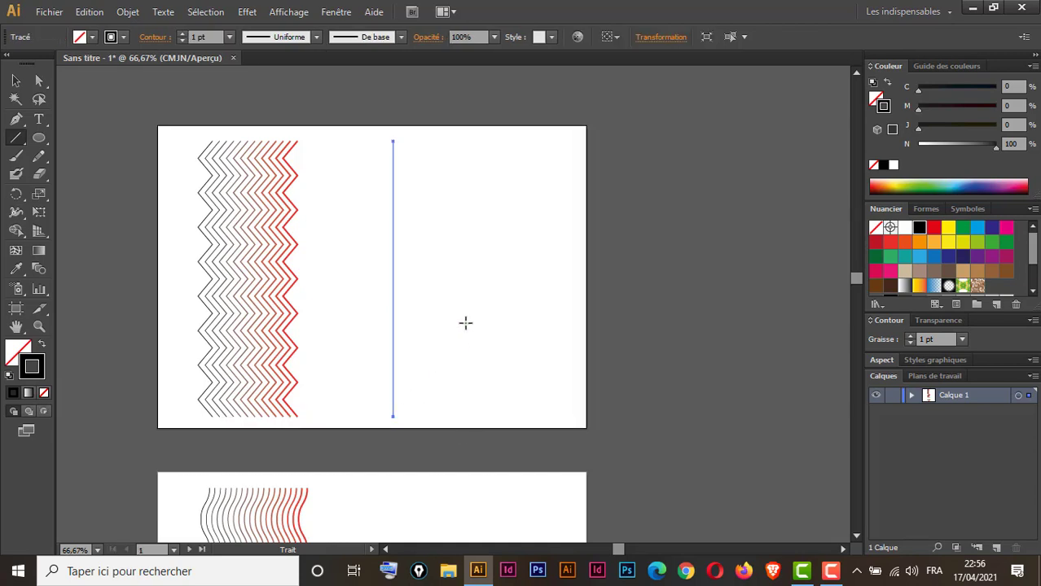
click(248, 13)
mouse_move(373, 134)
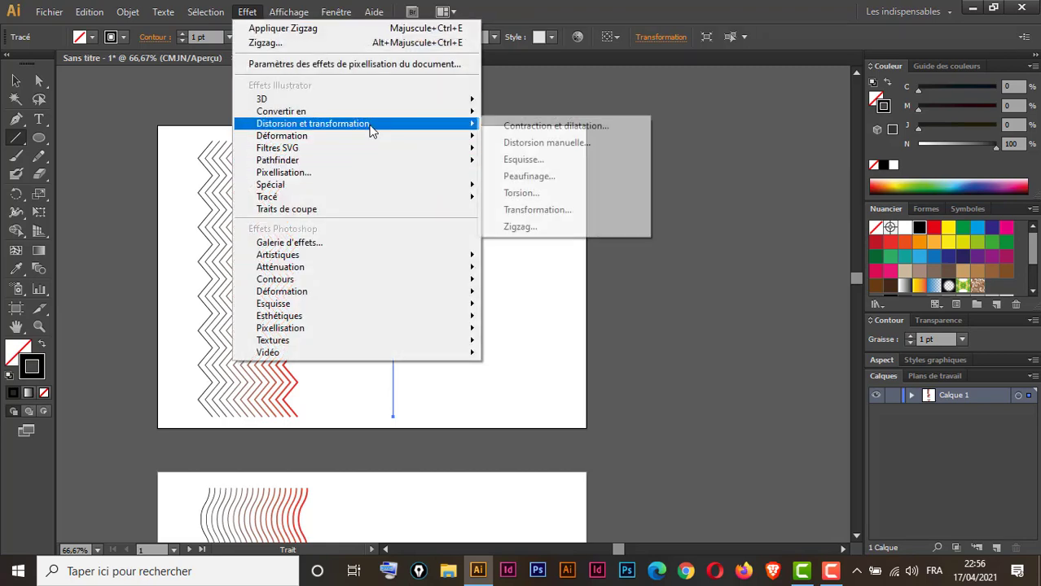
click(521, 227)
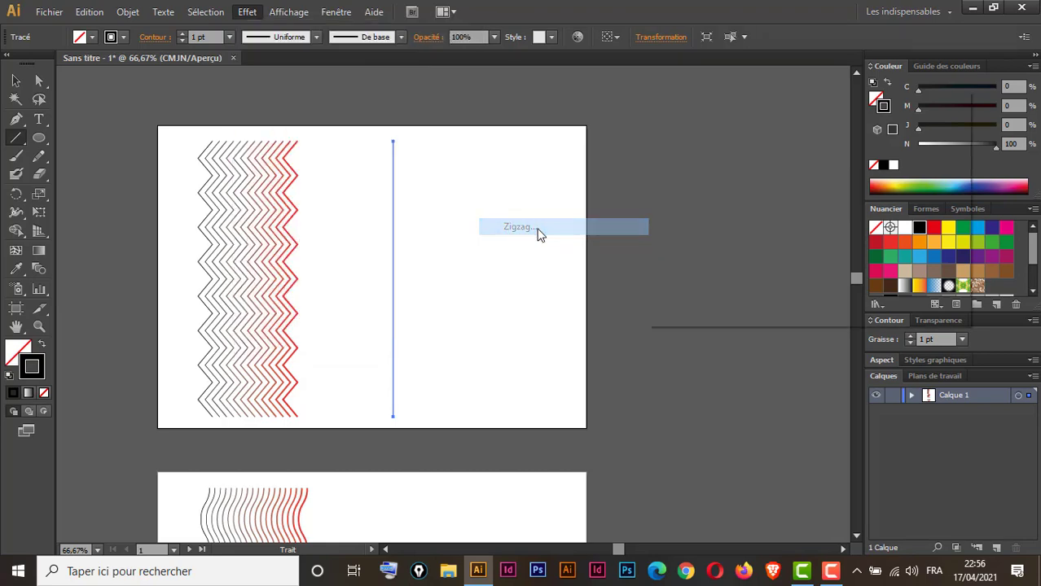
drag(795, 100, 792, 61)
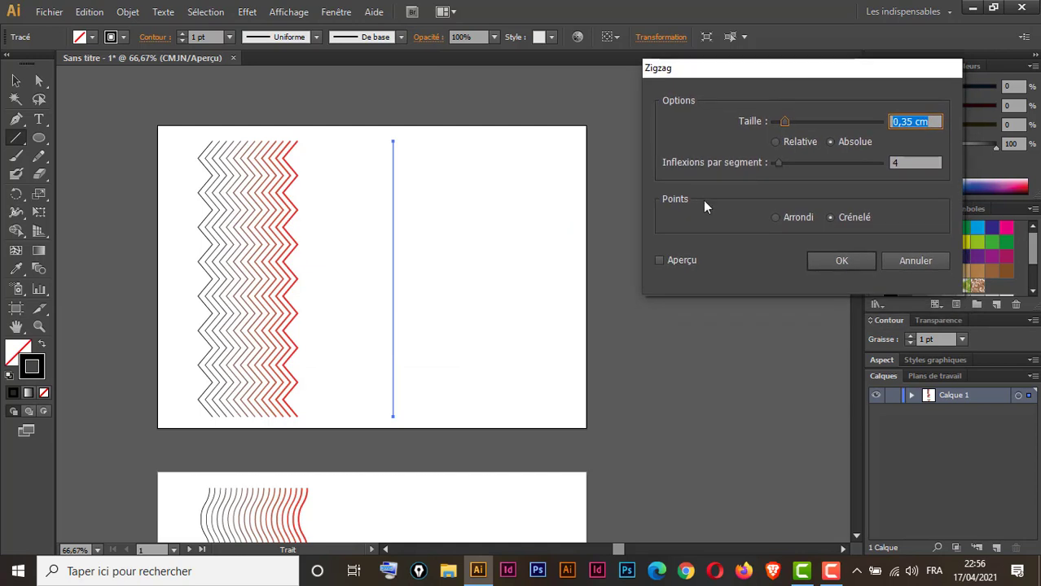
click(660, 261)
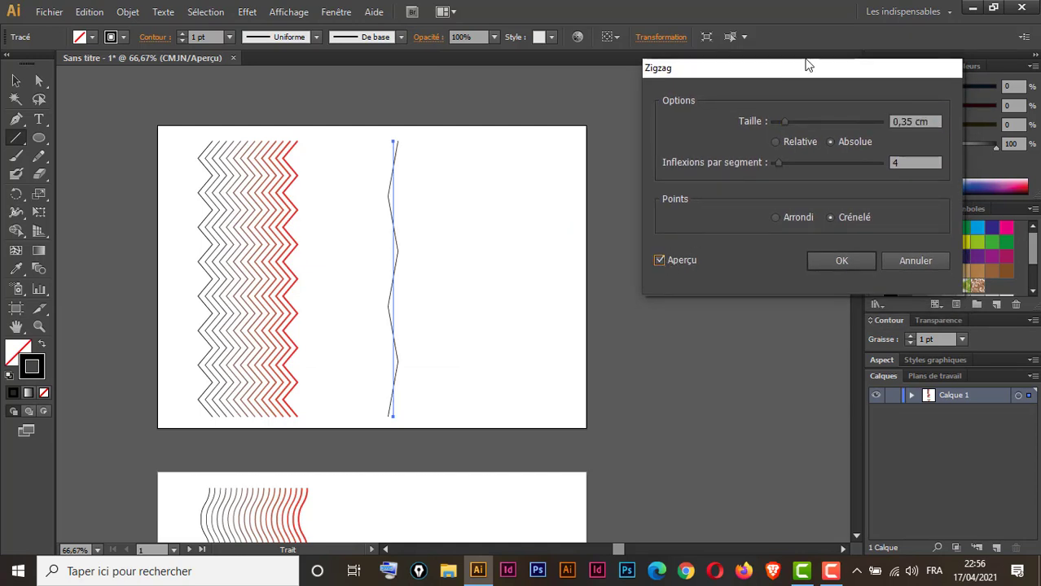
drag(795, 73, 736, 116)
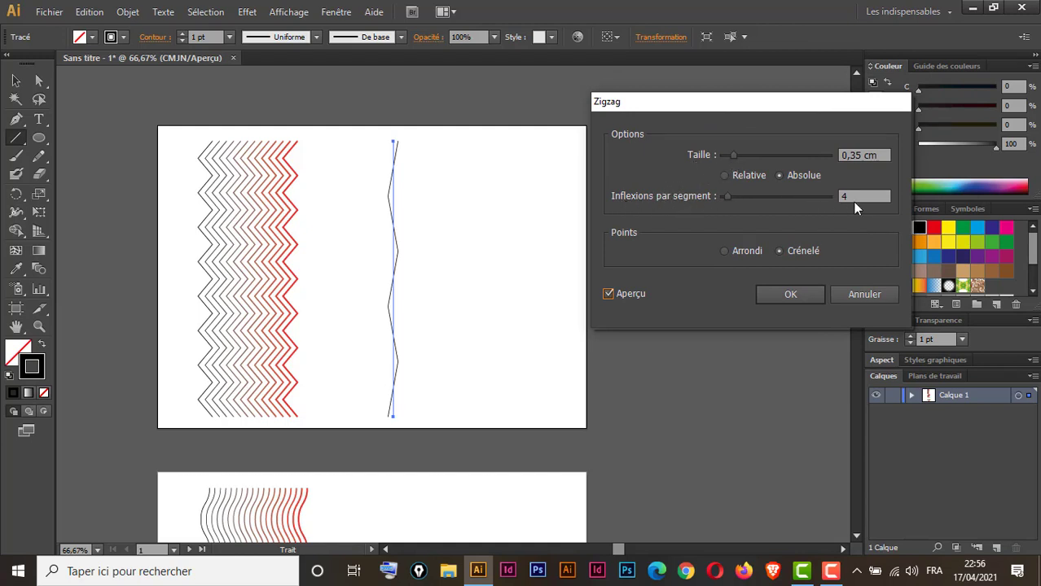
- Set the zigzag size to 1 cm, absolute
click(858, 154)
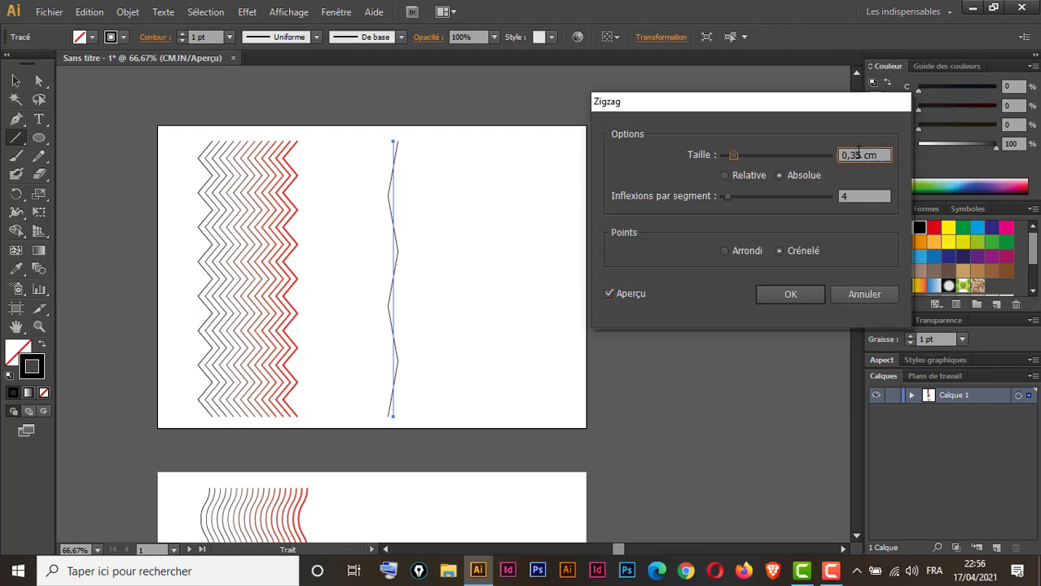
key(Up)
key(Up)
key(Up)
key(Up)
key(Up)
key(Up)
key(Up)
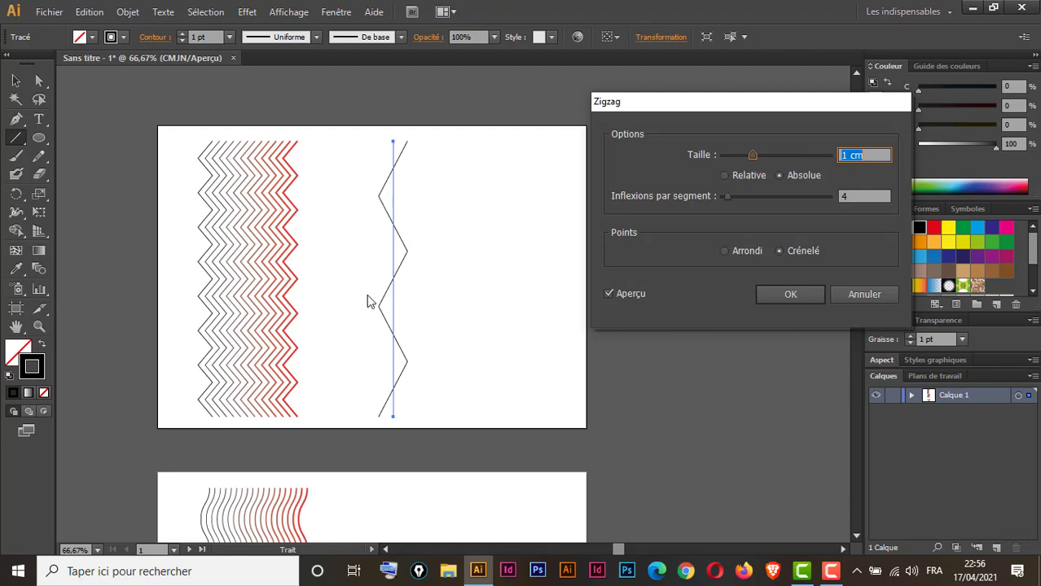
- Set the zigzag's inflections per segment to 17
click(857, 197)
text(6)
key(Up)
key(Up)
key(Up)
key(Up)
key(Up)
key(Up)
key(Up)
key(Up)
key(Up)
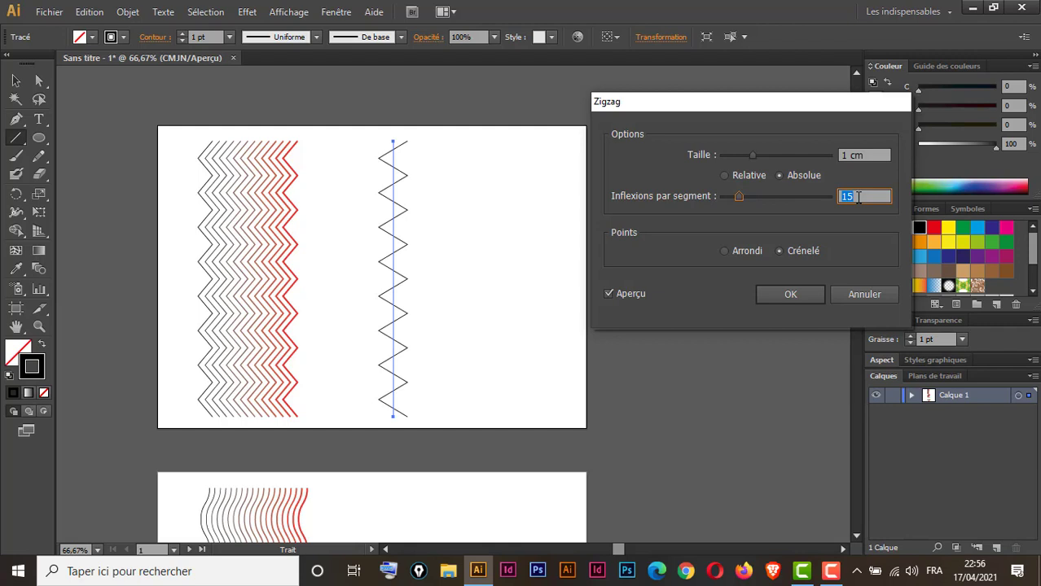
key(Up)
key(Up)
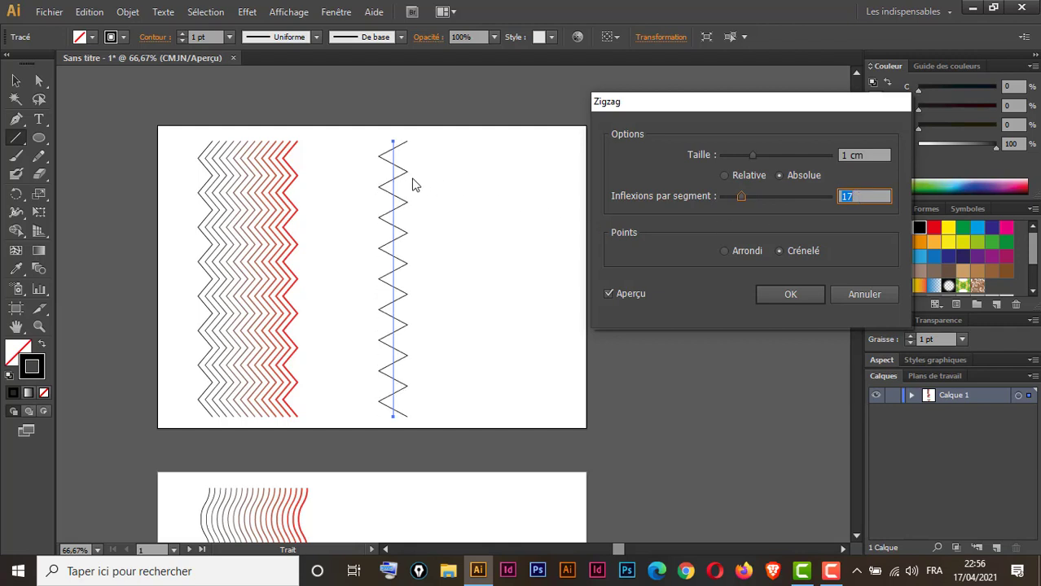
- Set the zigzag size to 0.5 cm and apply the effect to the line
click(847, 155)
key(Down)
key(Down)
key(Down)
key(Down)
key(Down)
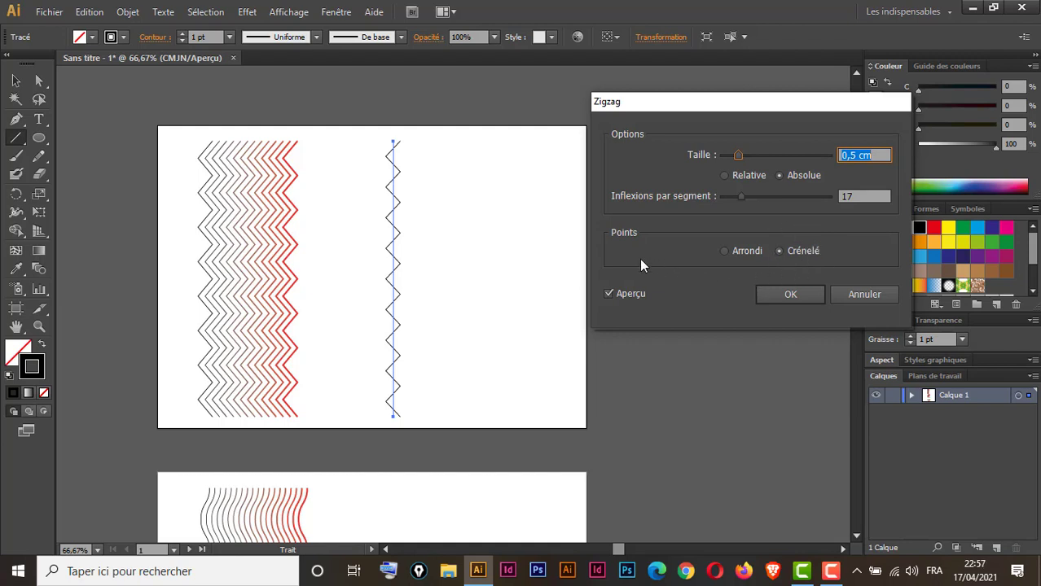
click(788, 296)
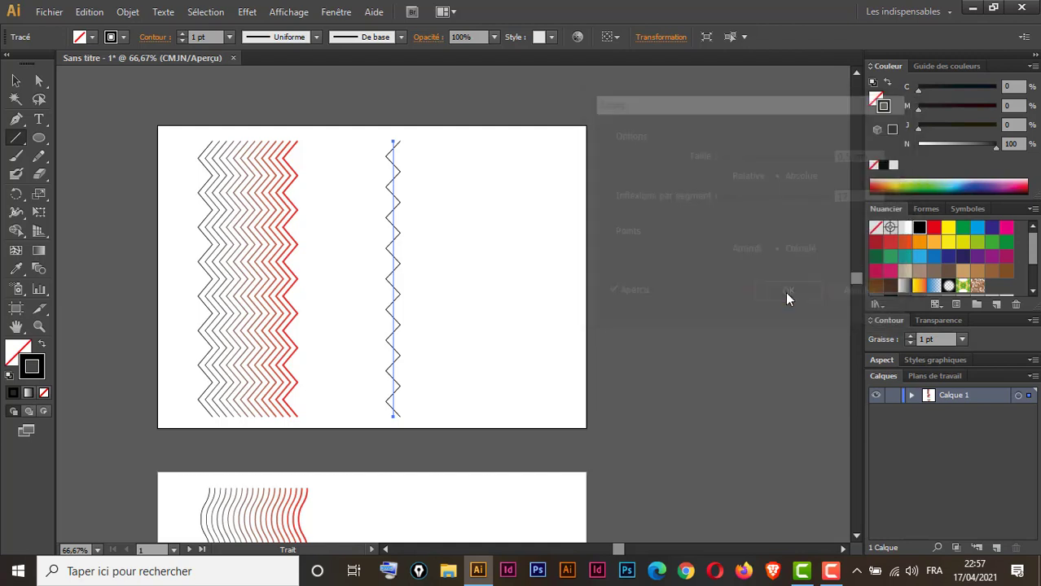
- Copy the zigzag line about 6.9 cm to its right and blend the two lines together
click(16, 80)
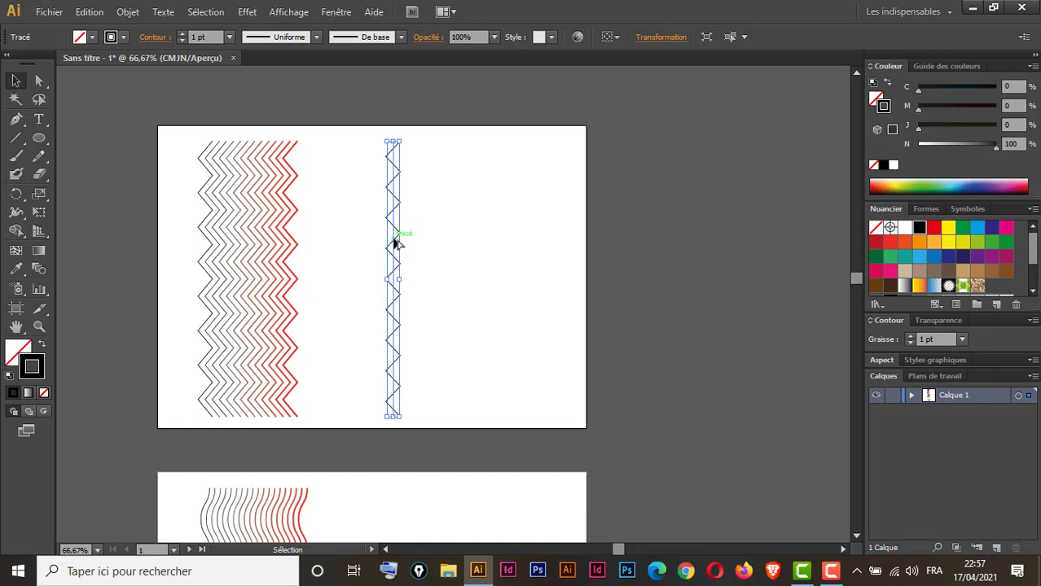
drag(396, 243, 495, 248)
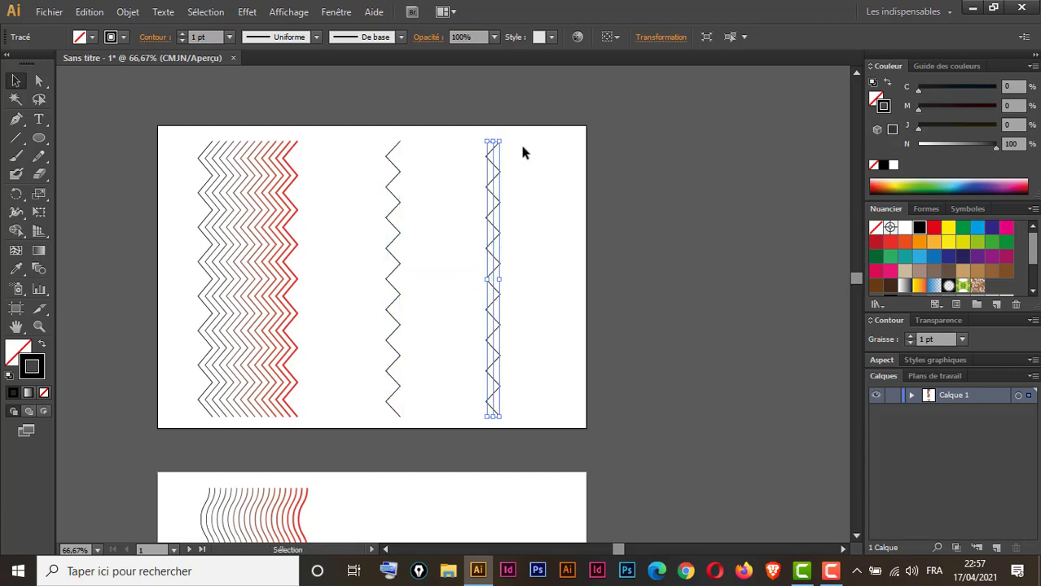
drag(523, 140, 375, 268)
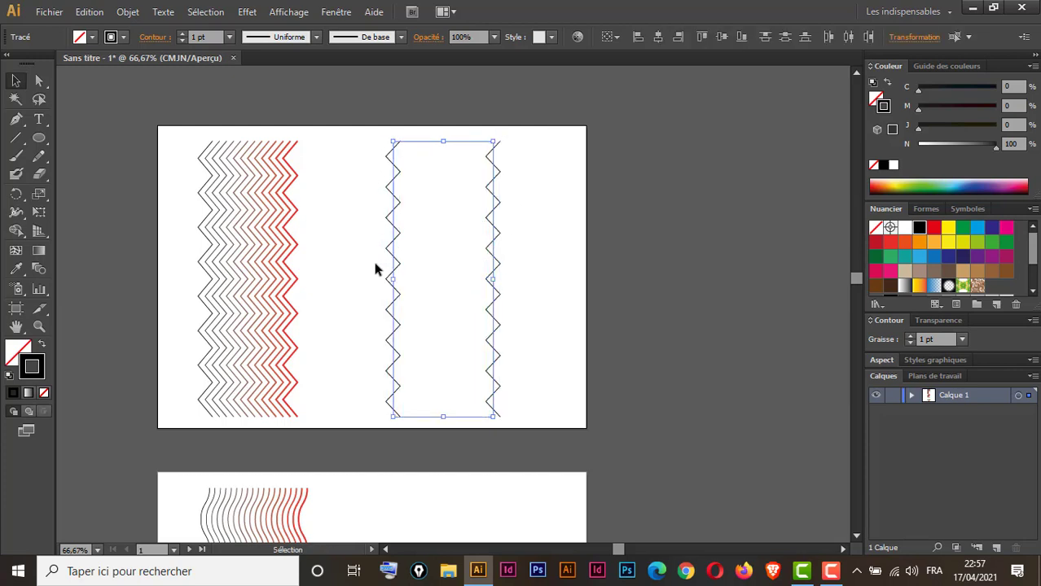
drag(521, 140, 368, 254)
click(39, 269)
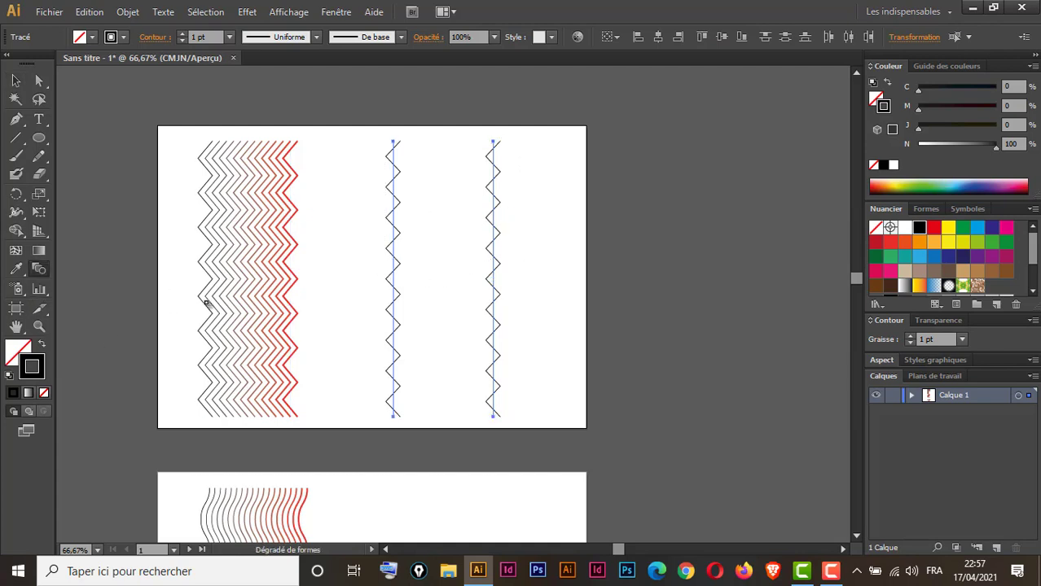
click(394, 141)
click(495, 143)
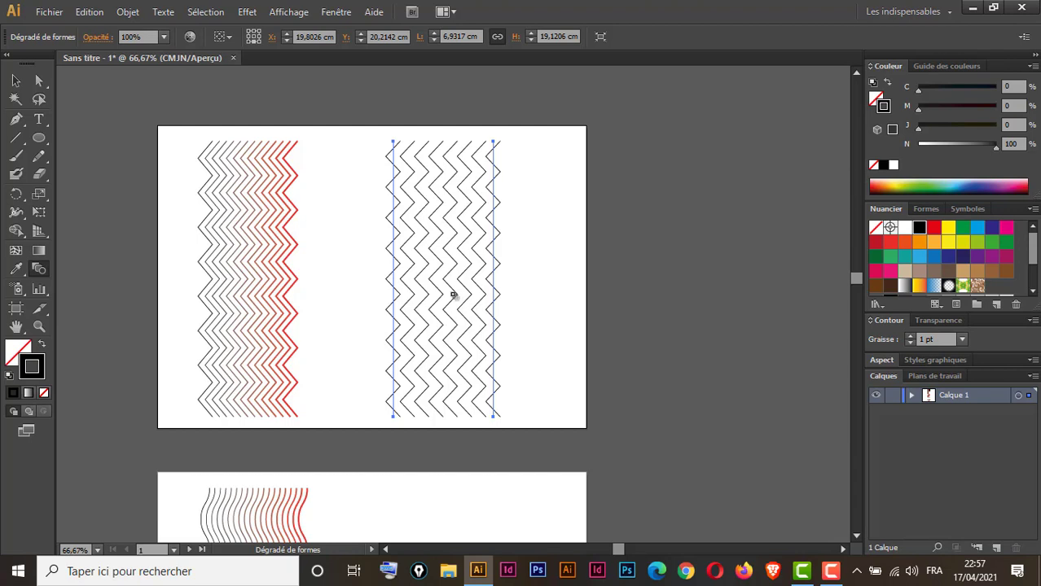
- Change the blend's spacing from smooth colour to a fixed number of steps (Etapes), using 19 steps
double_click(40, 275)
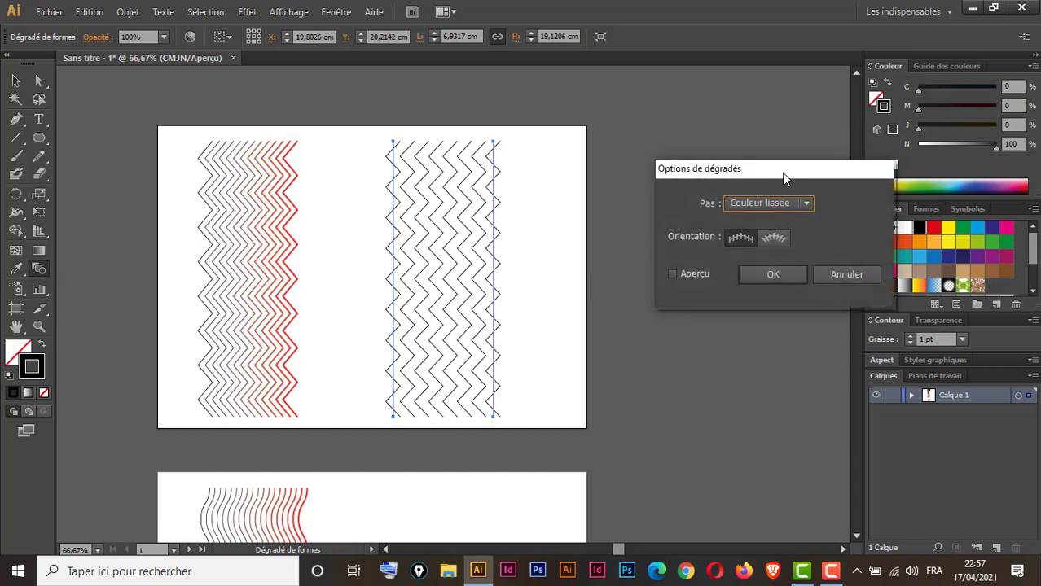
drag(785, 170, 711, 161)
click(599, 267)
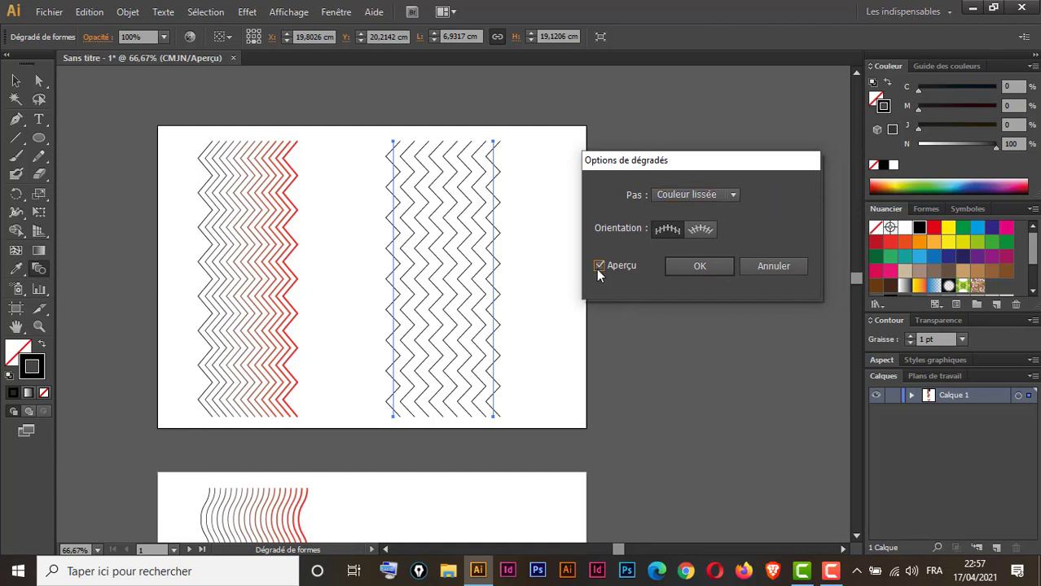
click(718, 195)
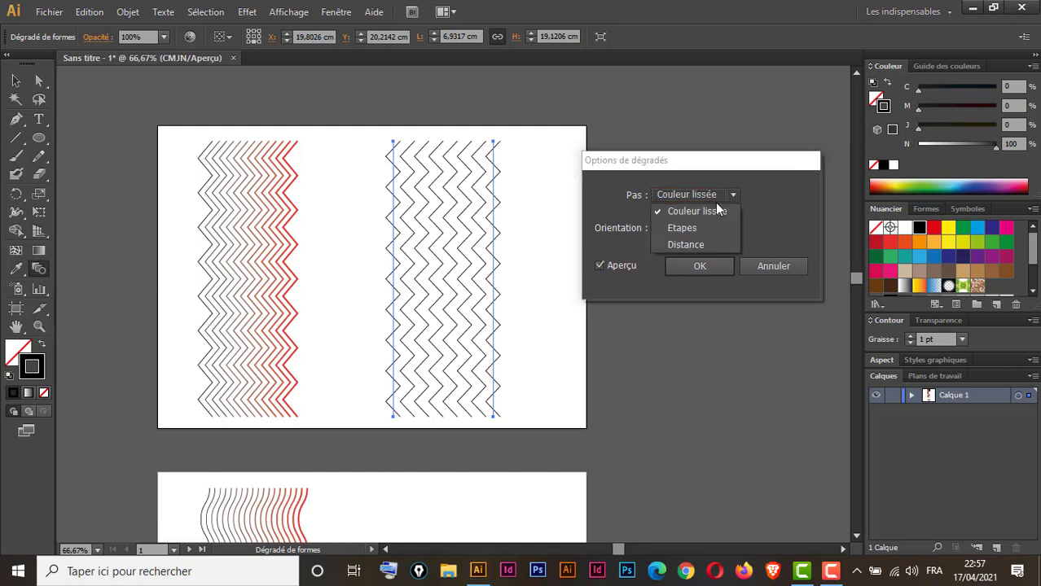
click(691, 230)
text(6)
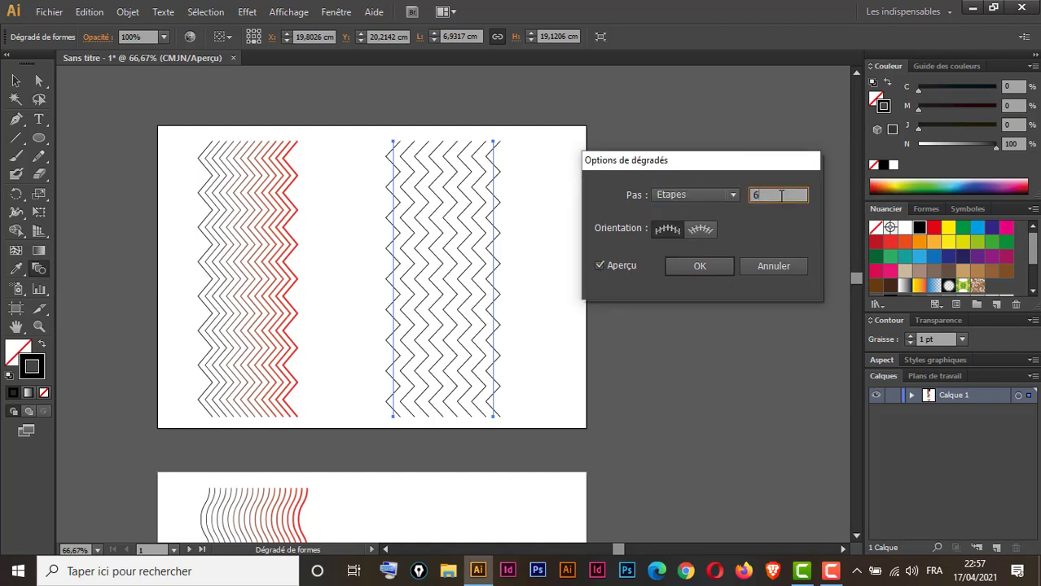
key(Up)
key(Up)
key(Up)
key(Up)
key(Up)
key(Up)
key(Up)
key(Up)
key(Up)
key(Up)
key(Up)
key(Up)
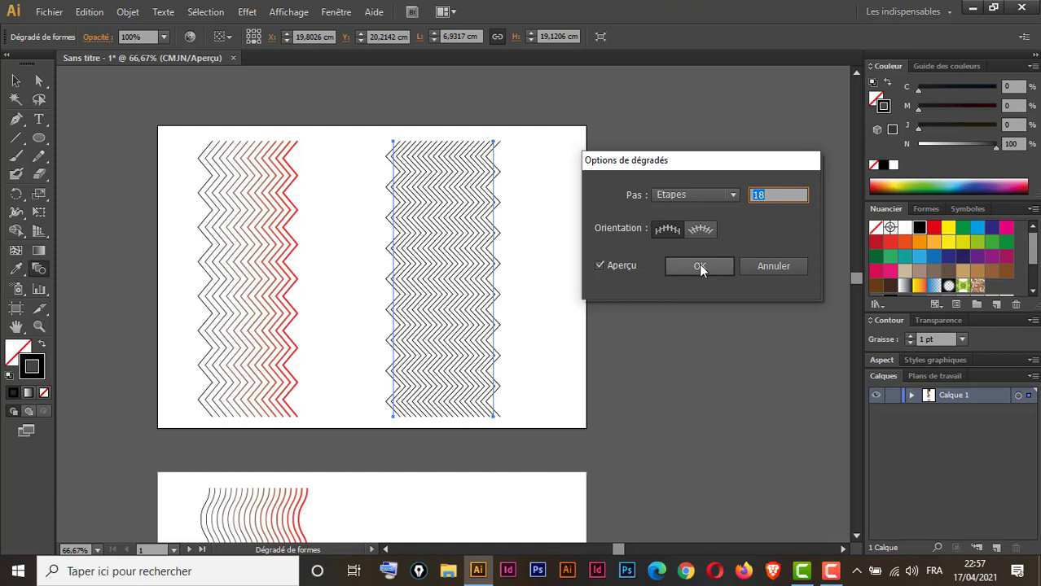
key(Up)
key(Up)
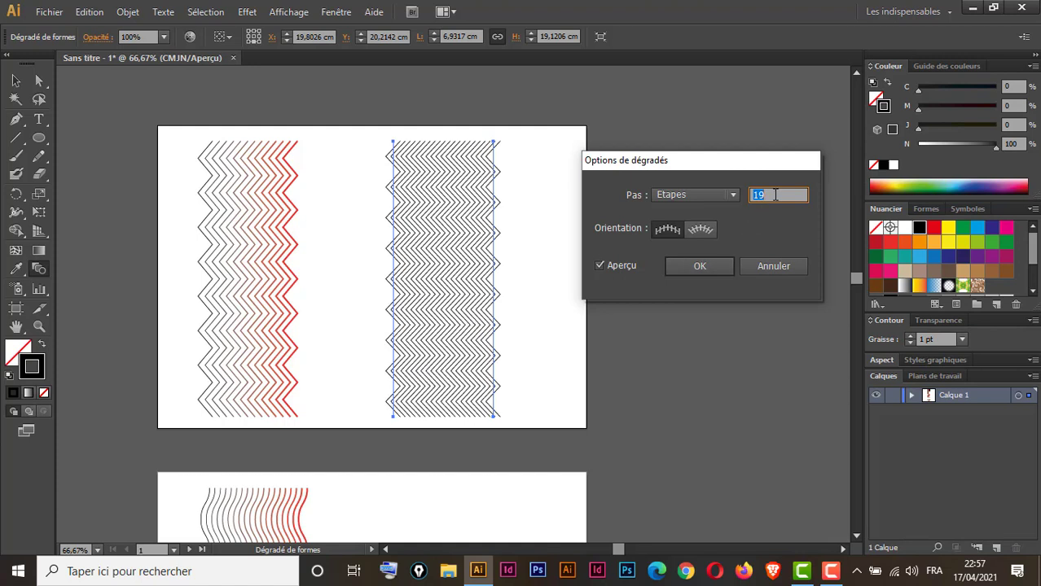
click(704, 267)
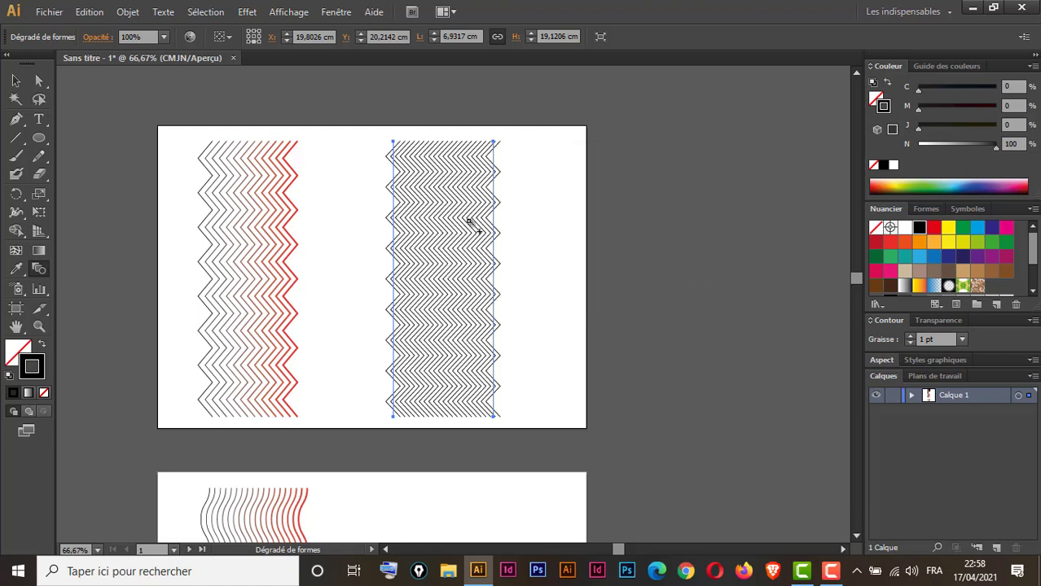
- Give only the rightmost line of the new blend a red stroke 3 pt thick
click(40, 85)
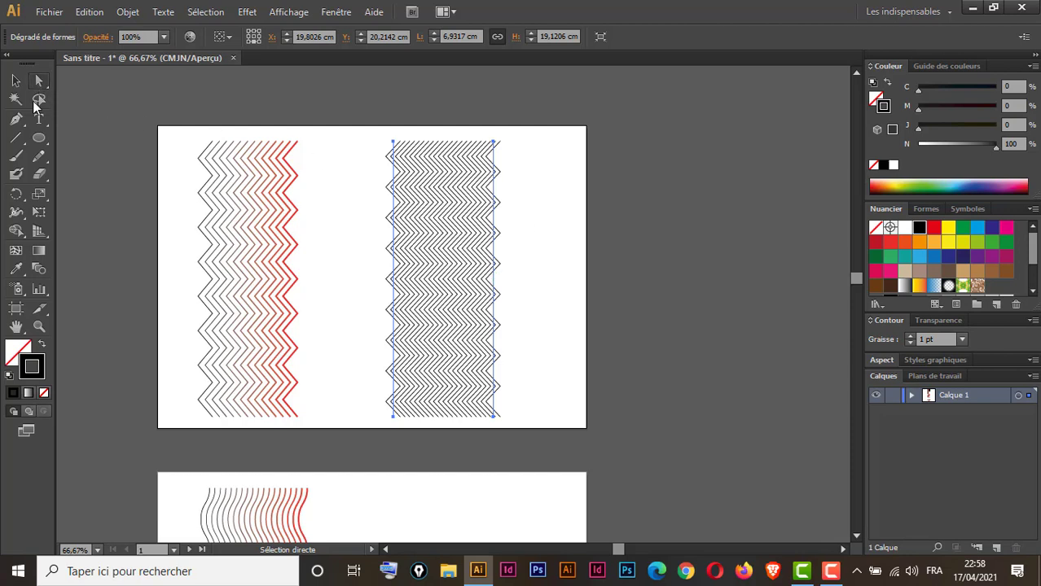
drag(521, 220, 464, 295)
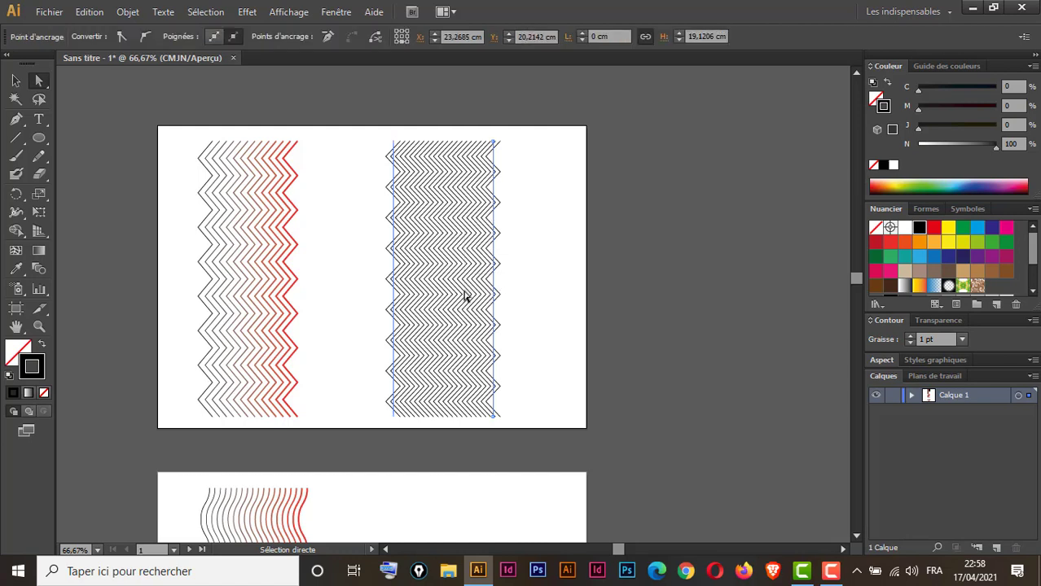
click(934, 229)
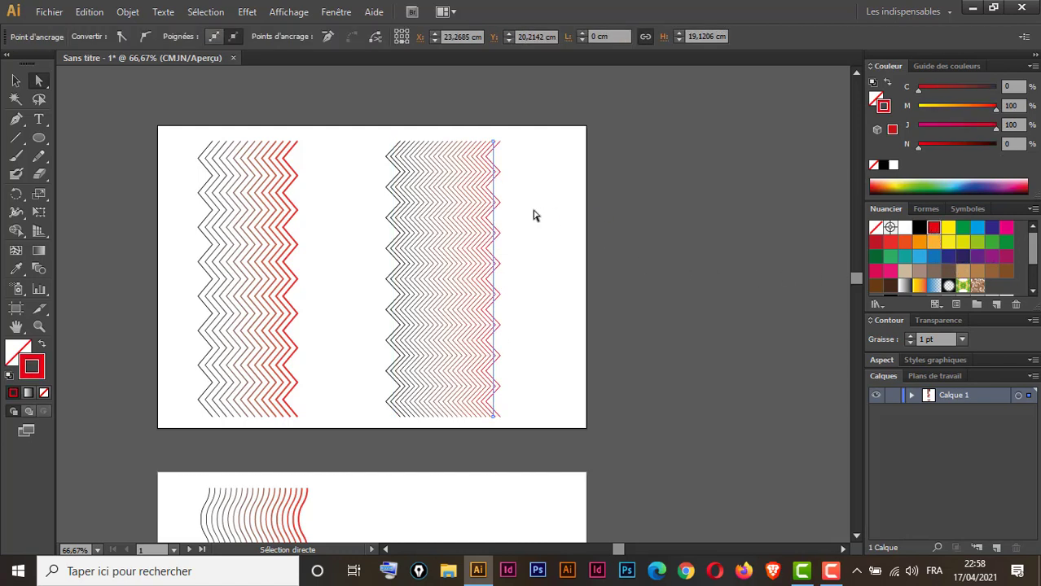
click(909, 337)
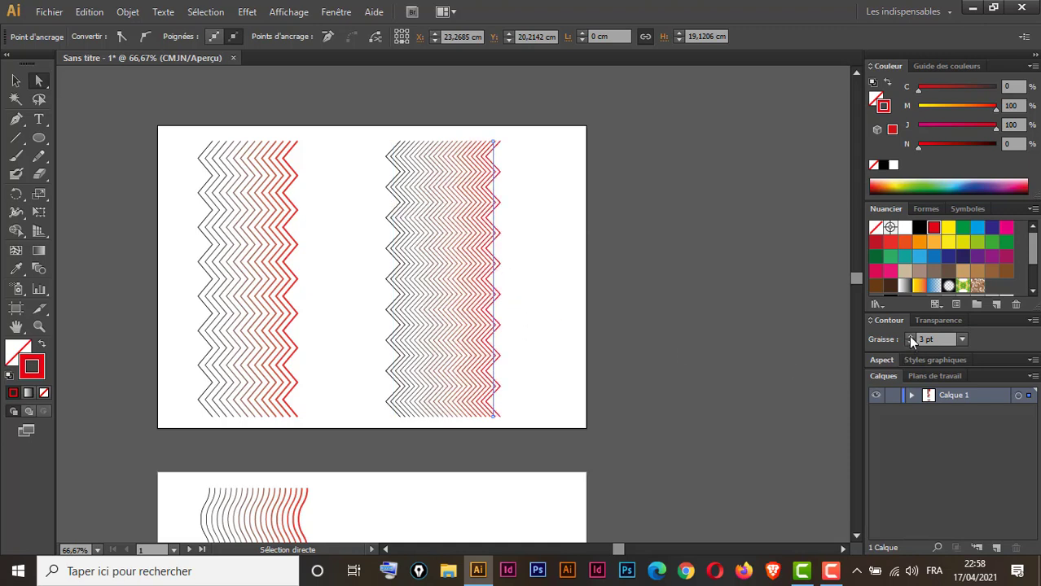
click(908, 336)
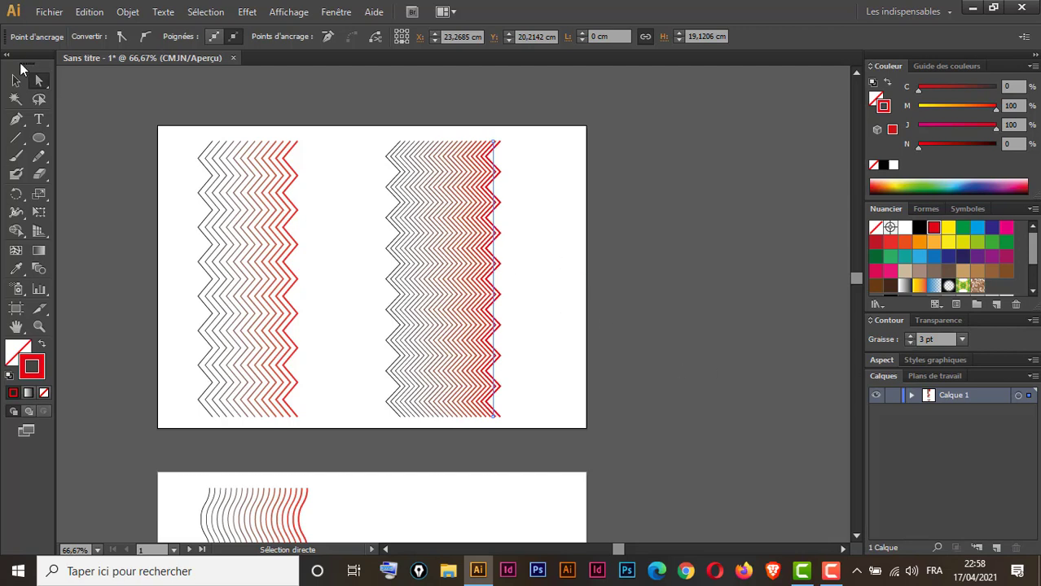
- Draw a straight vertical line to the right of the wavy pattern on the second artboard
click(17, 81)
scroll(569, 235, down, 5)
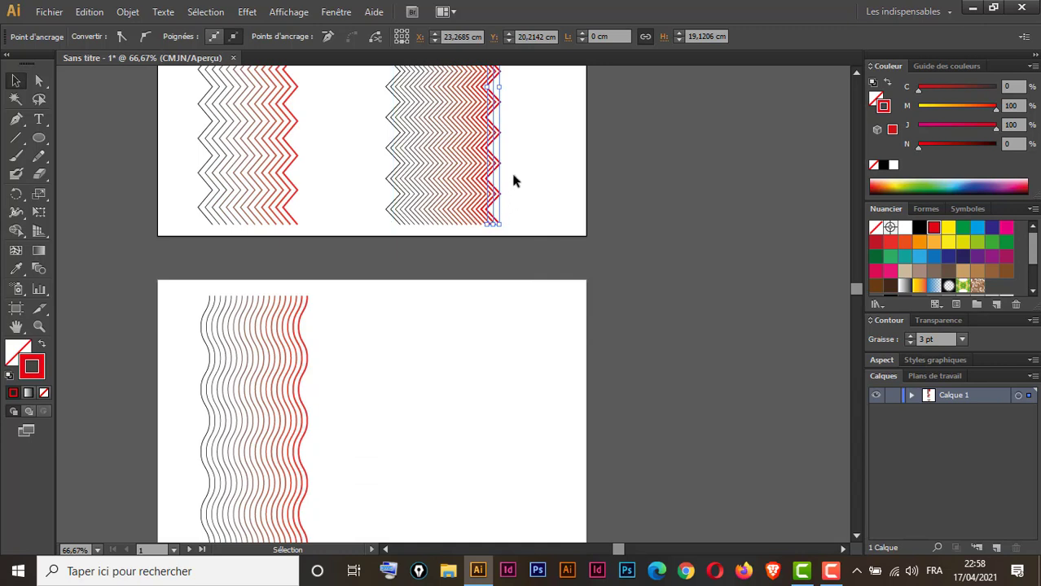
scroll(509, 347, down, 2)
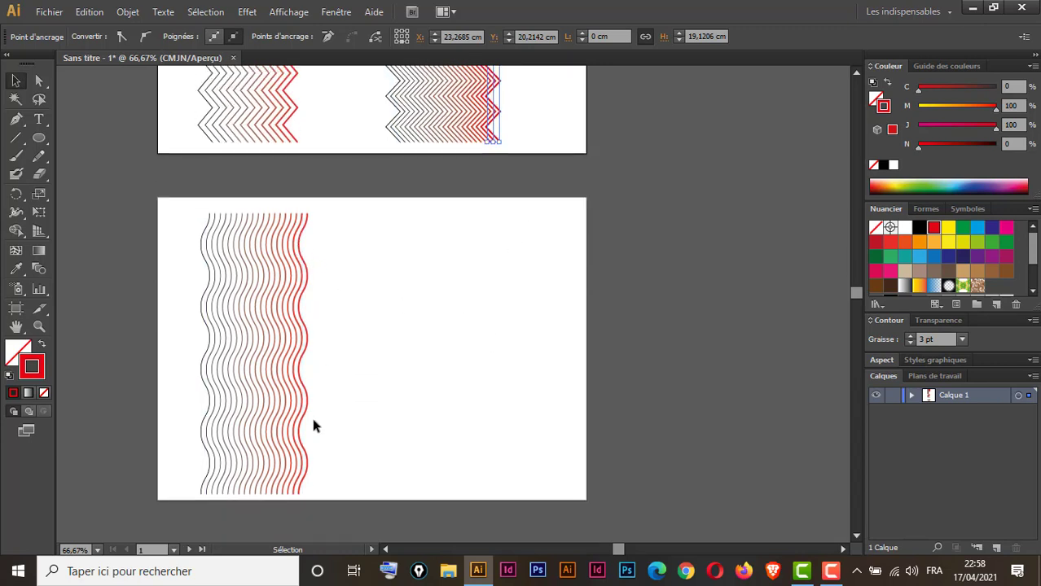
click(16, 137)
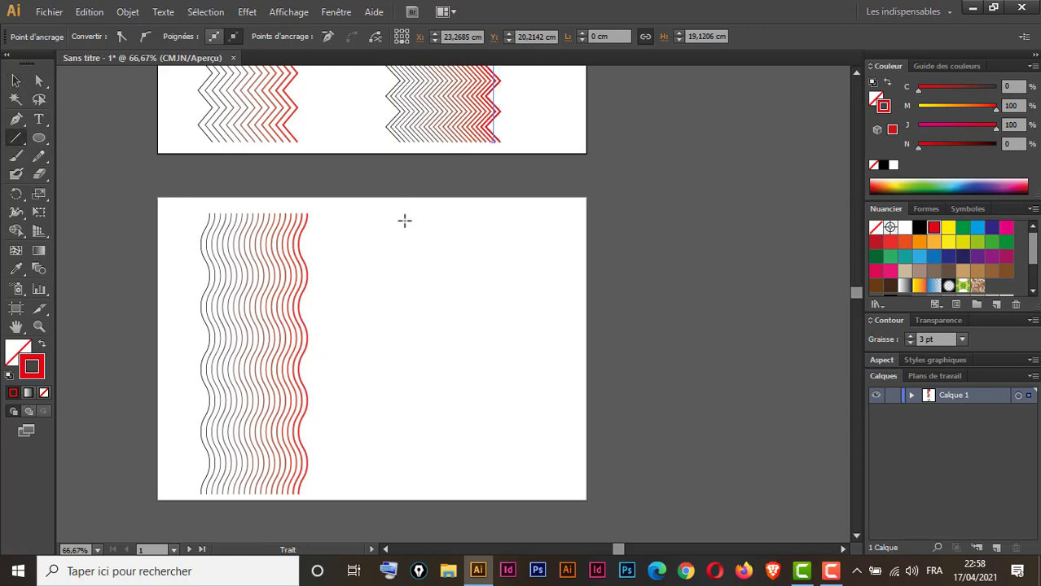
drag(404, 221, 433, 490)
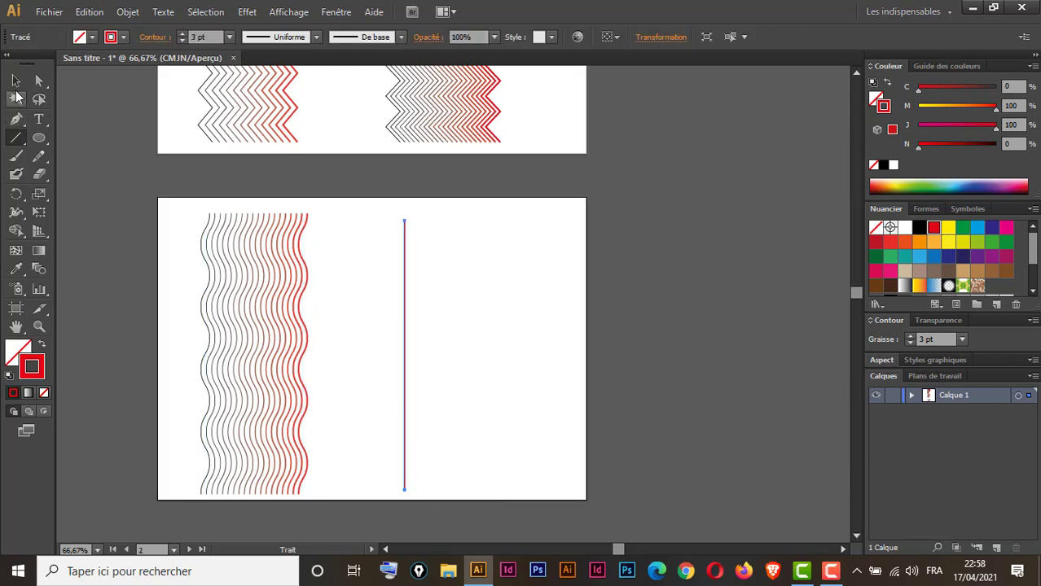
- Restore the default 1 pt black stroke on the new vertical line and remove its fill
click(15, 80)
click(10, 378)
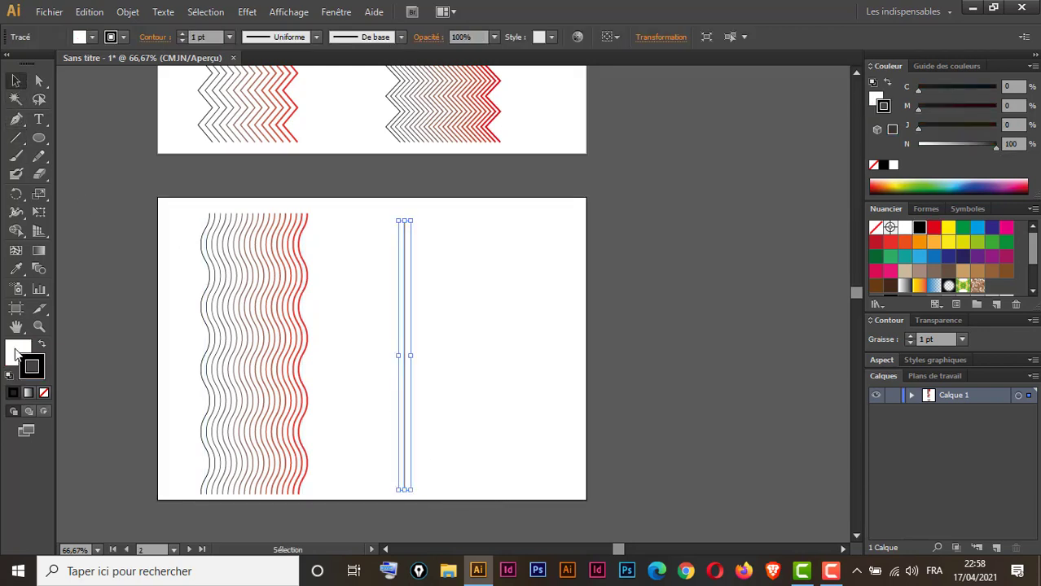
click(45, 392)
key(x)
- Open the Zigzag distortion effect for the new vertical line and turn on its preview
click(248, 13)
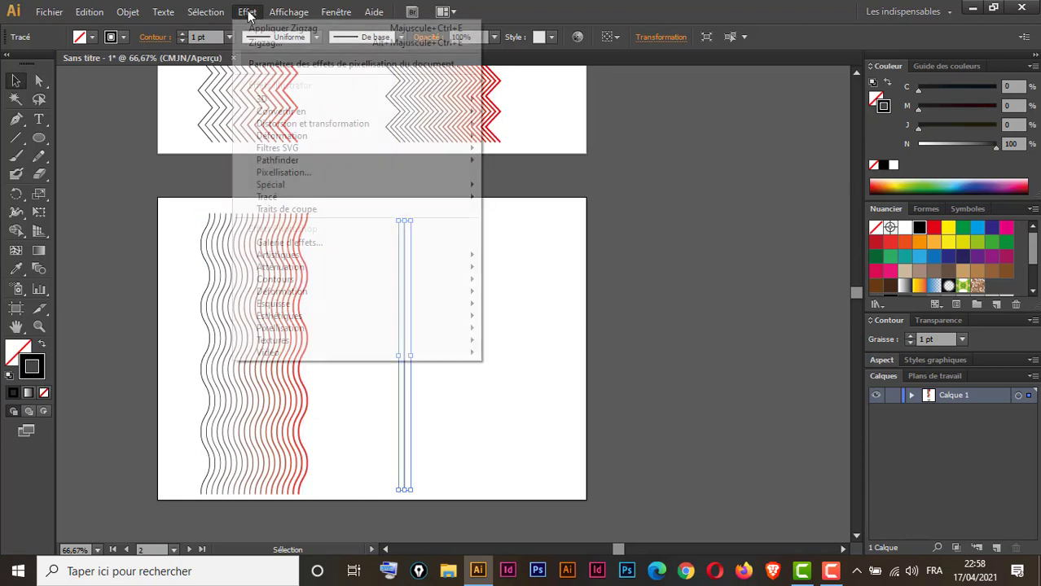
mouse_move(351, 127)
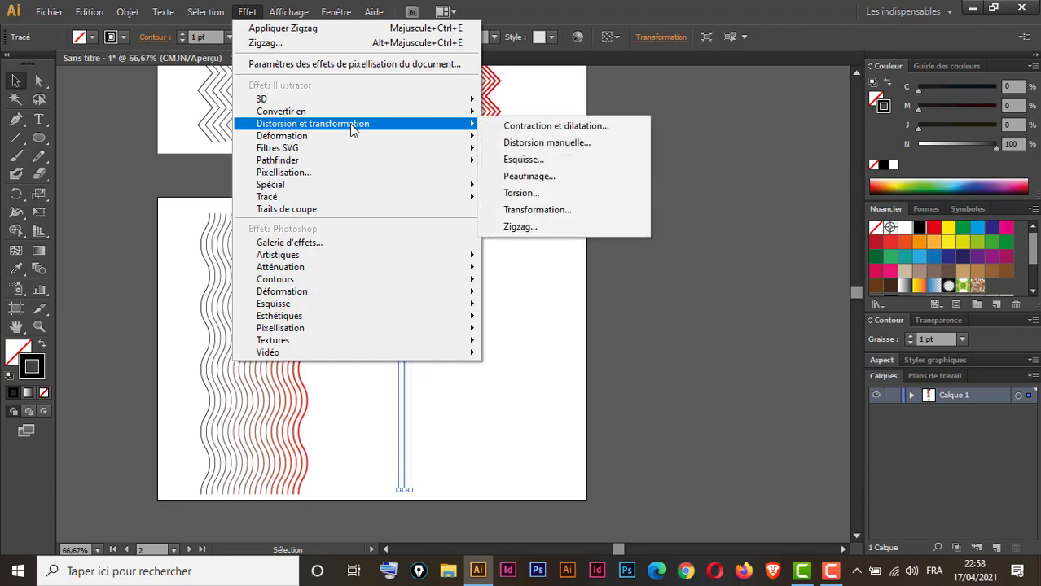
click(528, 232)
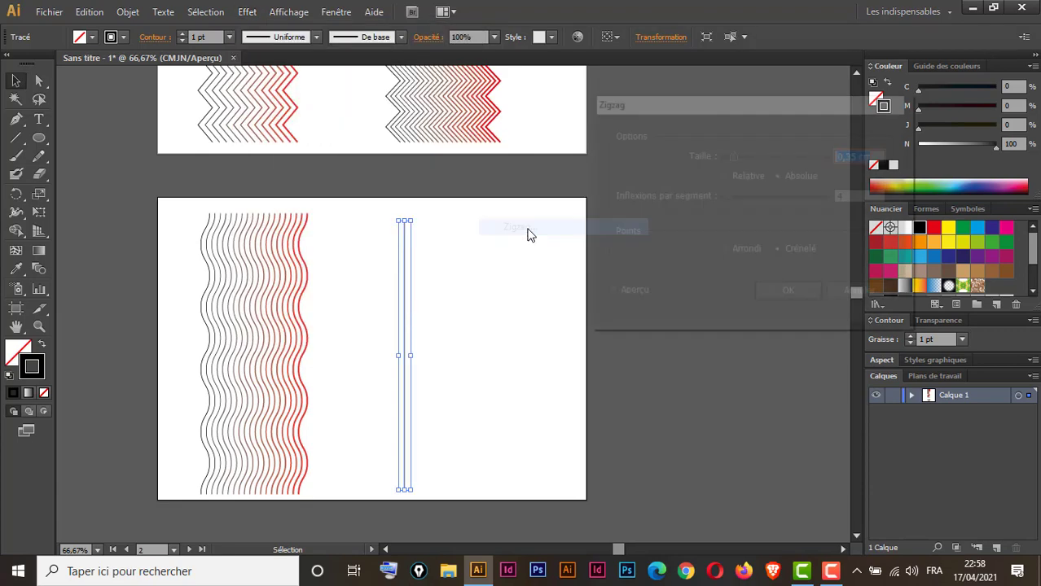
drag(768, 106, 722, 98)
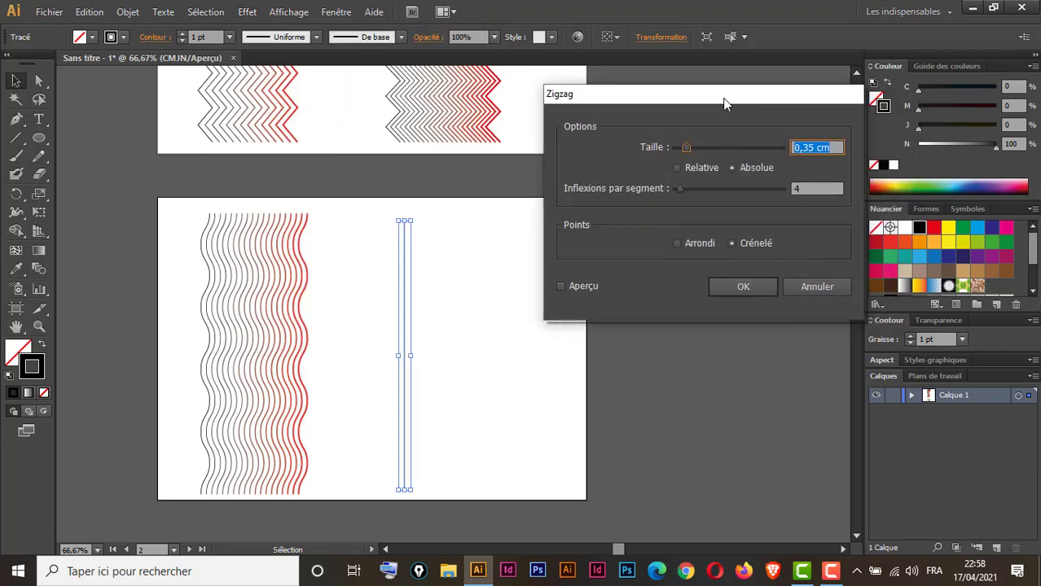
click(562, 286)
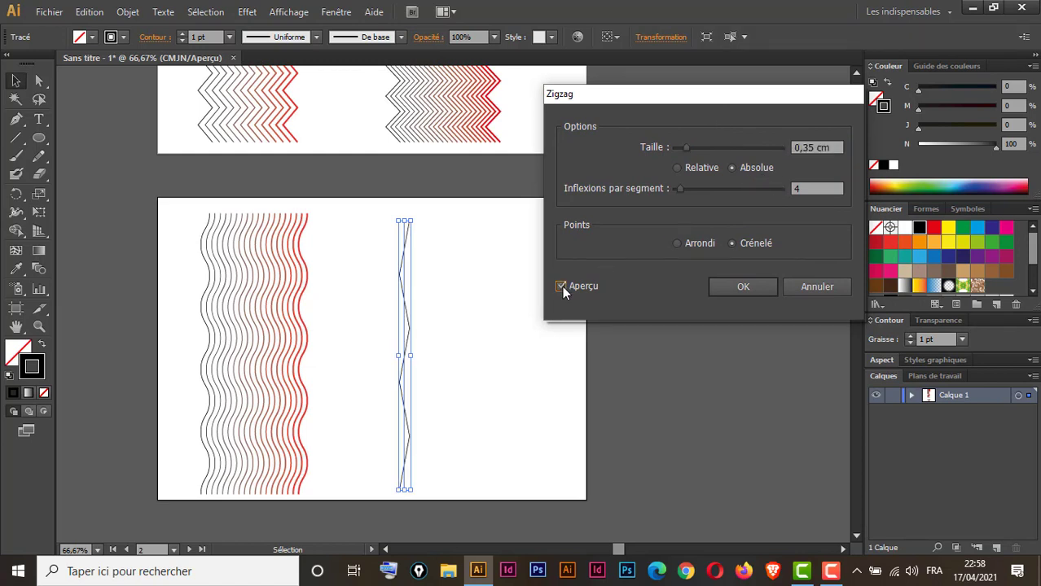
- Set the zigzag to 9 inflexions per segment with rounded points (Arrondi)
click(807, 189)
key(Up)
key(Up)
key(Up)
key(Up)
key(Up)
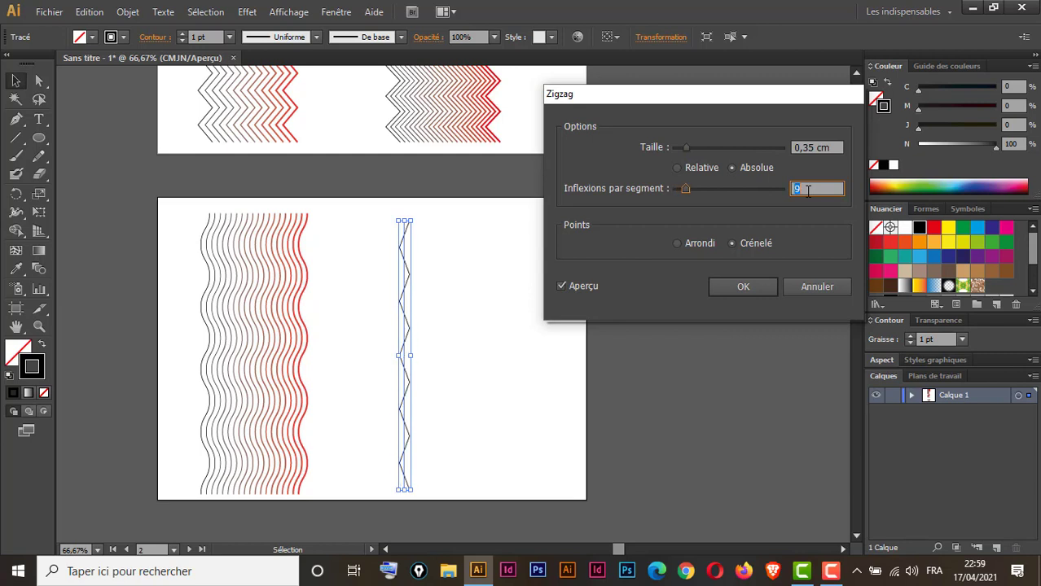
click(678, 243)
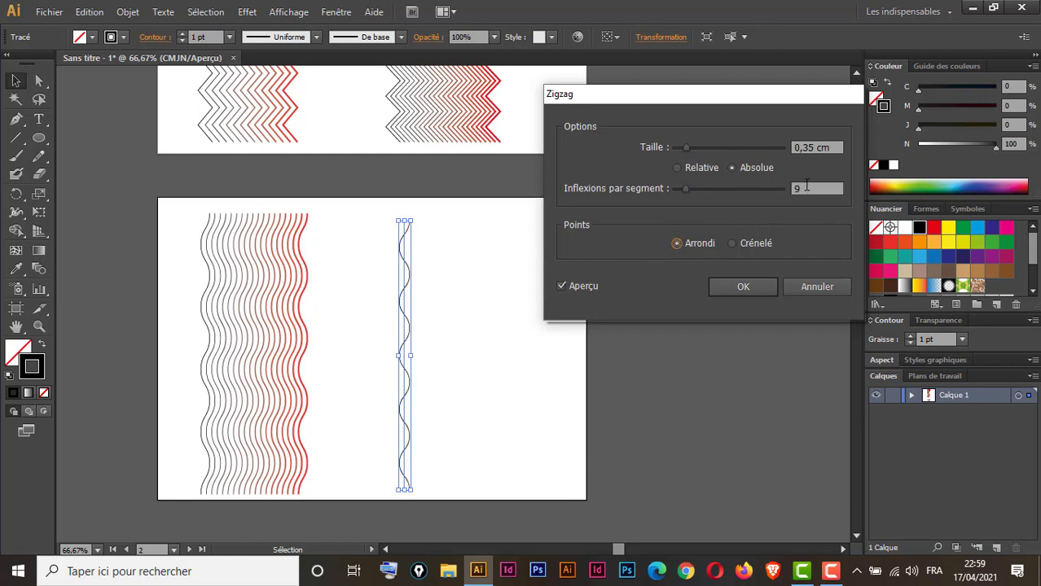
- Set the zigzag's absolute size to 0,4 cm with 8 inflexions per segment and apply the effect
click(806, 148)
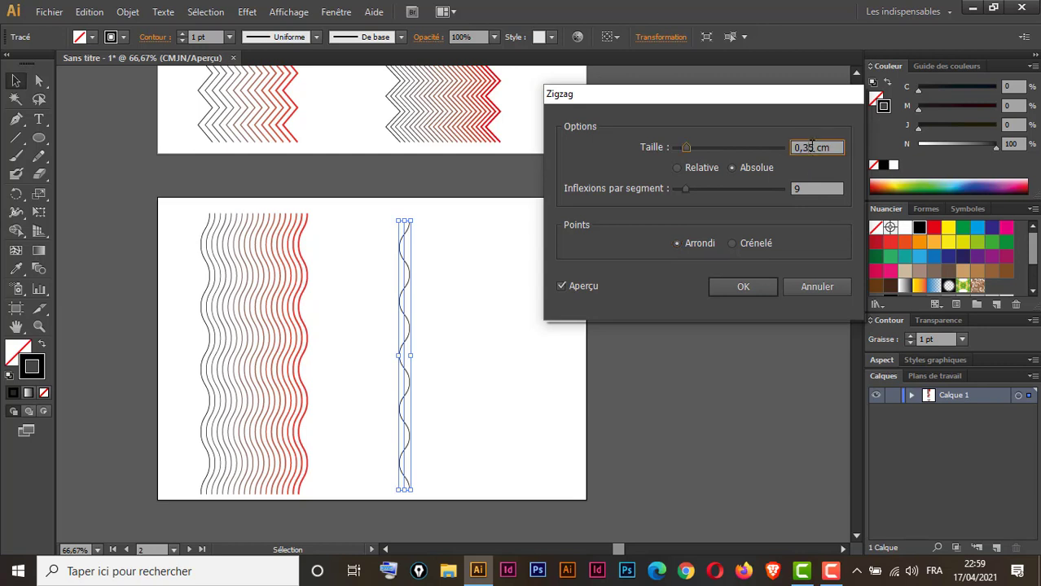
key(Down)
key(Down)
key(Down)
key(Up)
key(Up)
key(Down)
key(Down)
key(Down)
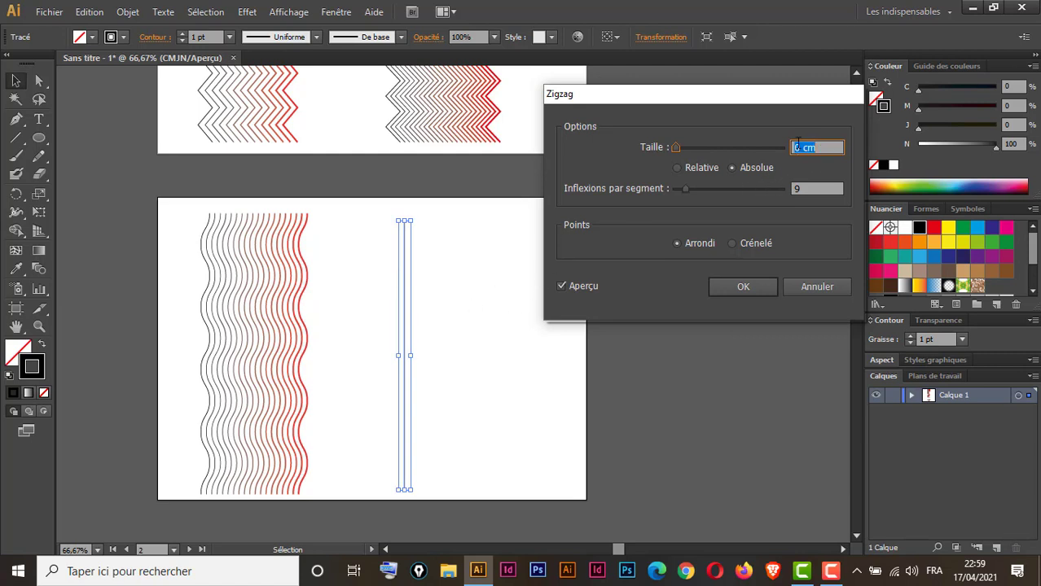
key(Up)
key(Up)
key(Up)
key(Up)
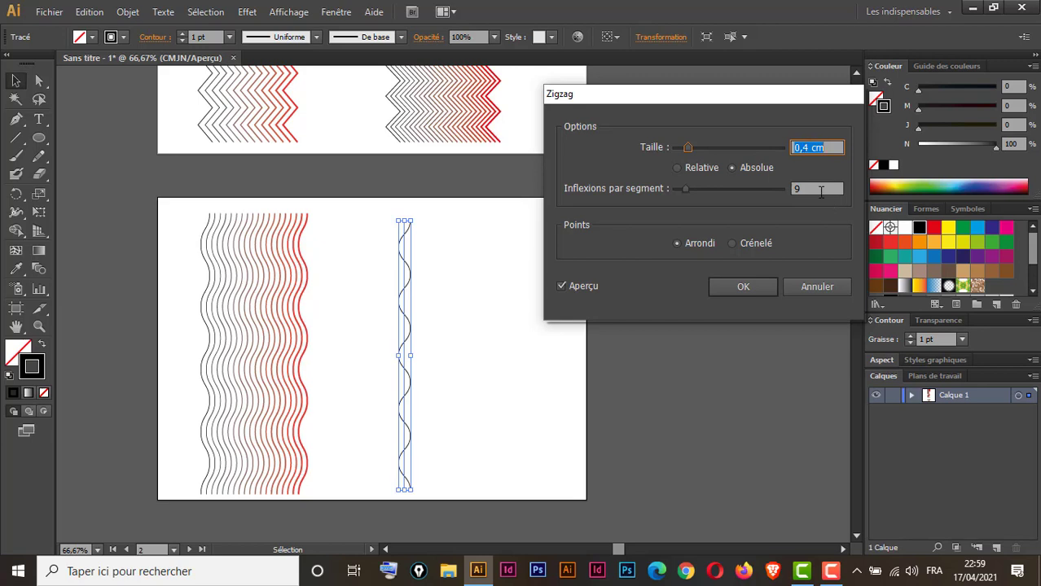
click(813, 187)
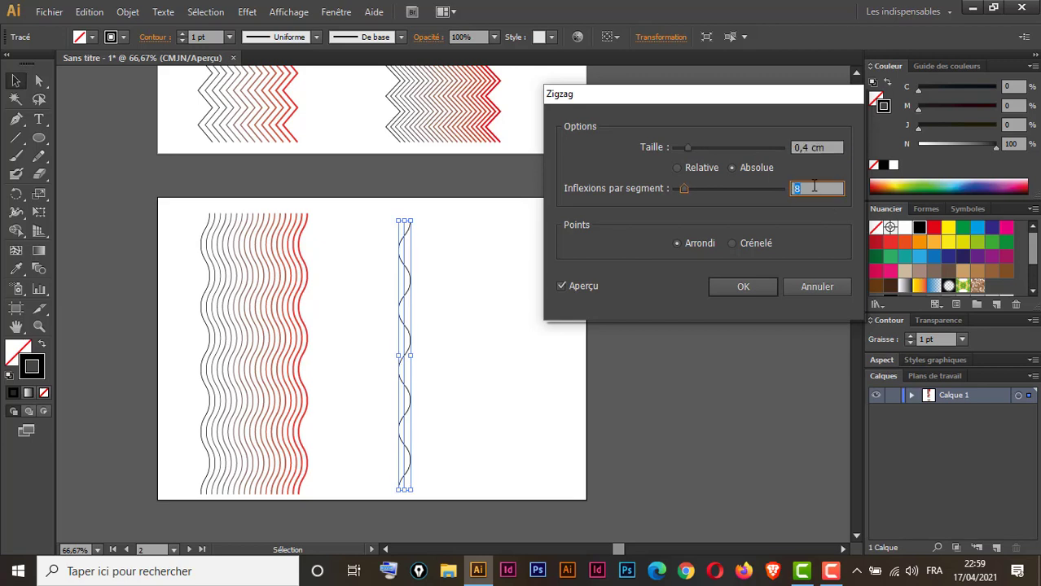
click(744, 287)
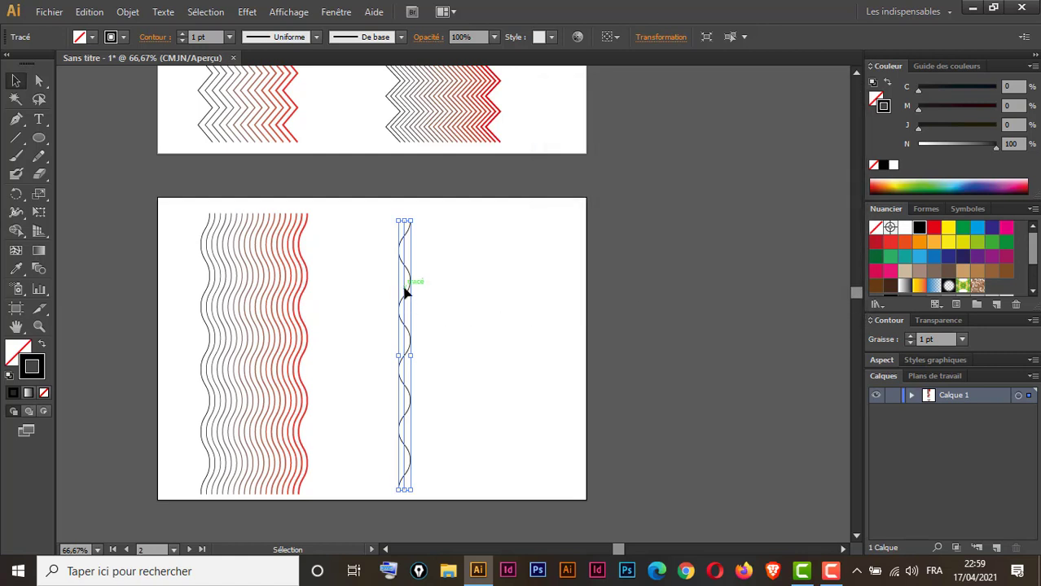
- Duplicate the wavy line horizontally toward the artboard's right edge and give the copy a red stroke
mouse_move(409, 297)
mouse_down()
mouse_move(525, 297)
mouse_move(516, 296)
mouse_up()
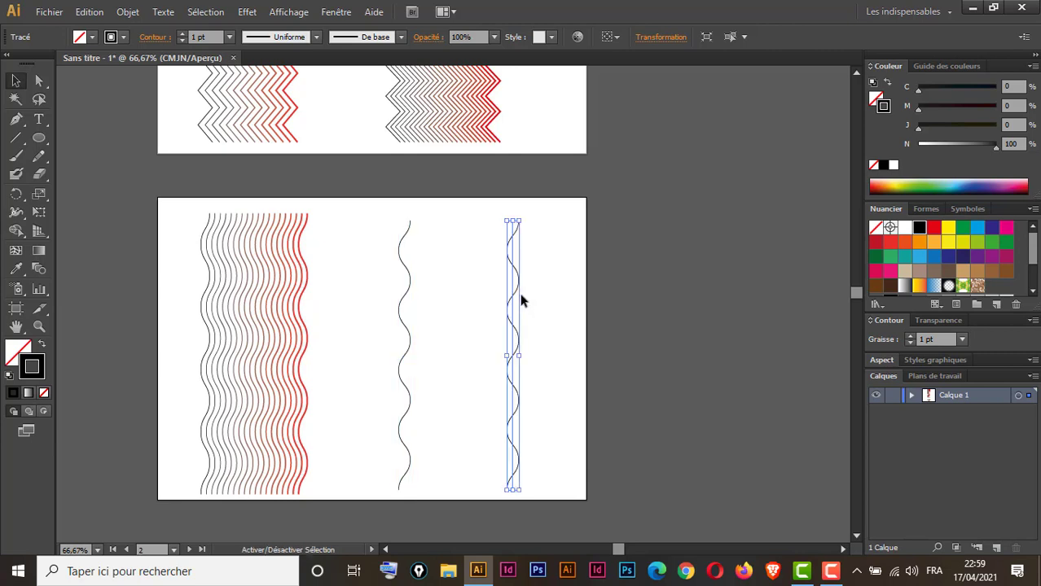
drag(543, 254, 500, 336)
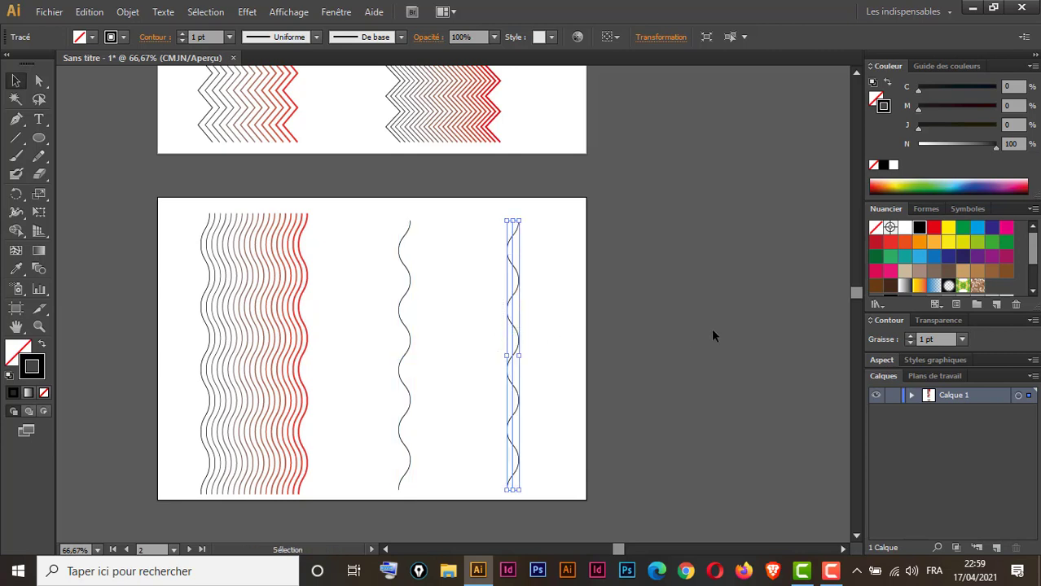
click(934, 228)
- Give only the black single wavy line a blue stroke (C 85, M 50, J 0, N 0)
mouse_move(544, 245)
mouse_down()
mouse_move(365, 361)
mouse_move(360, 375)
mouse_up()
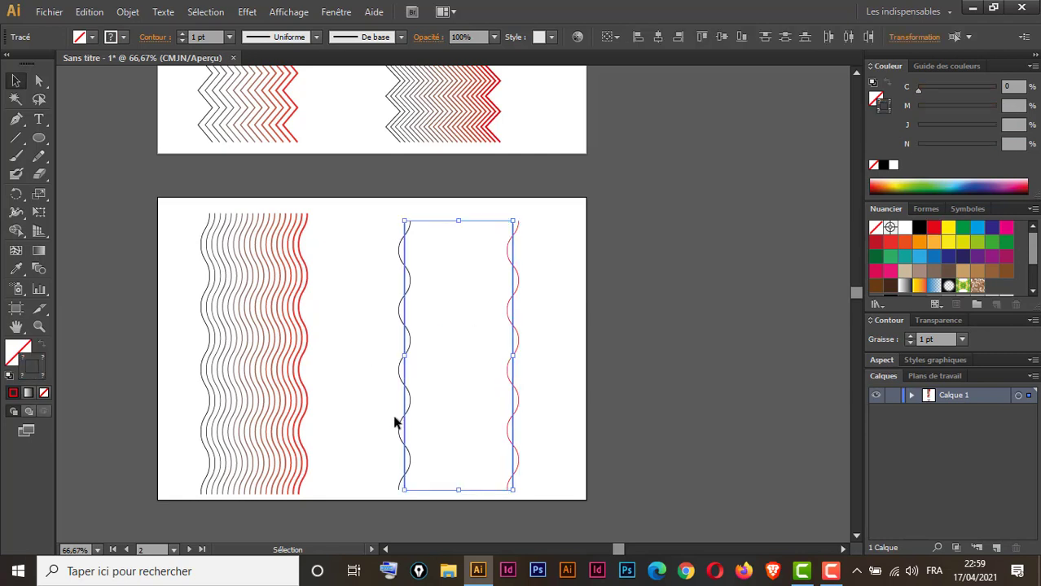
click(510, 173)
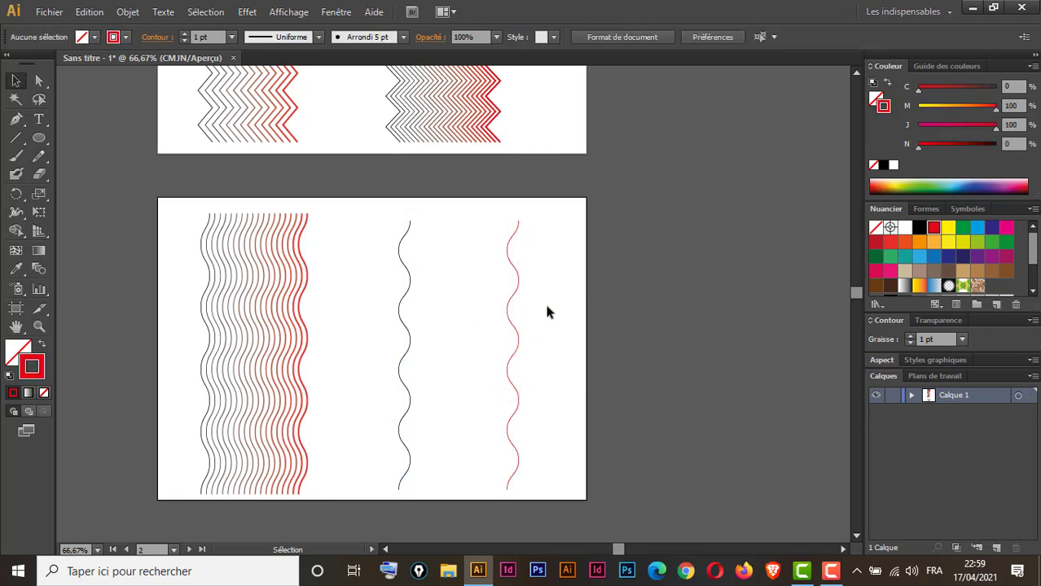
drag(528, 278, 370, 367)
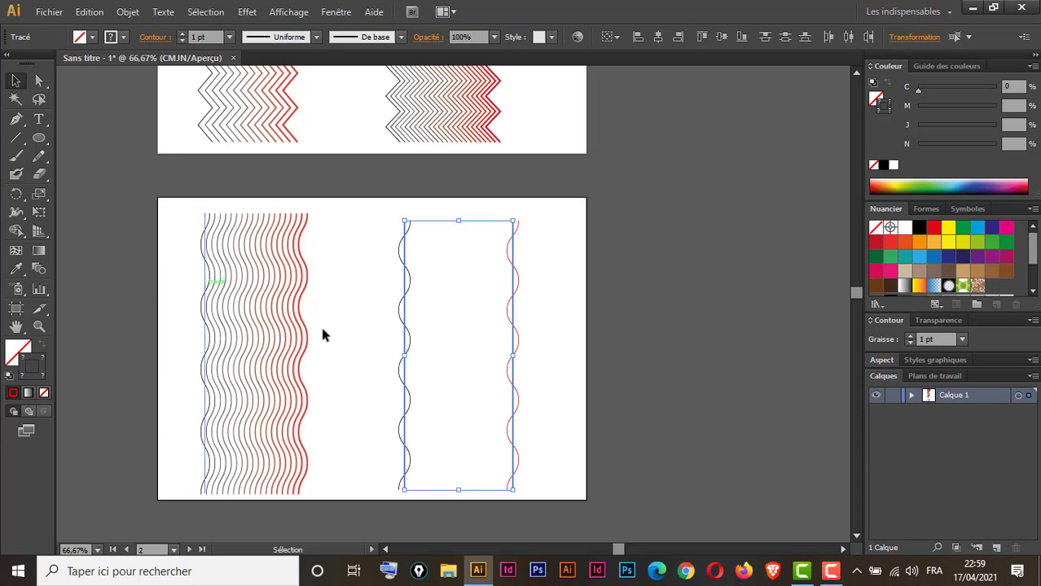
click(375, 299)
drag(378, 274, 426, 334)
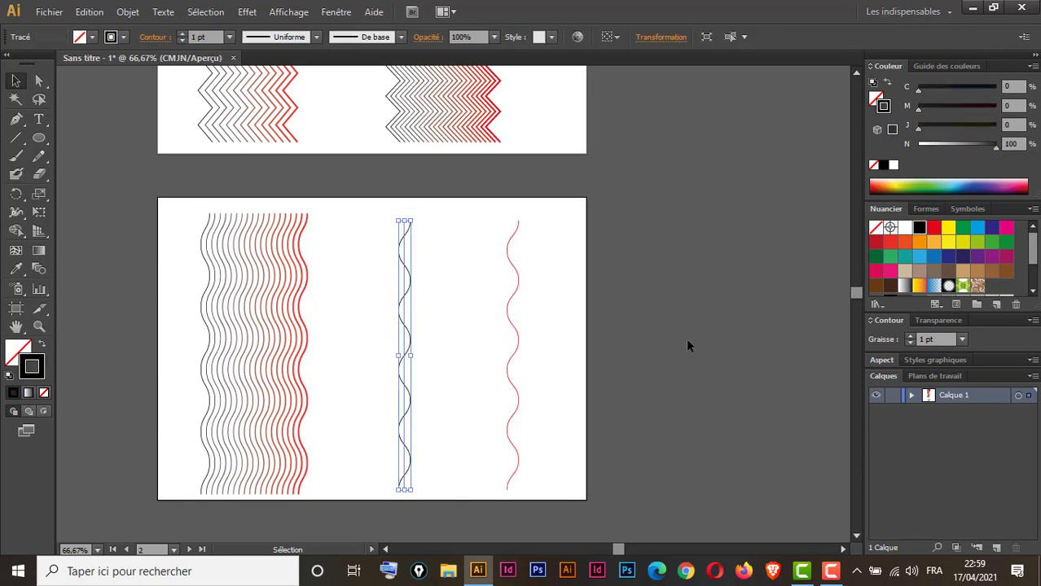
click(933, 258)
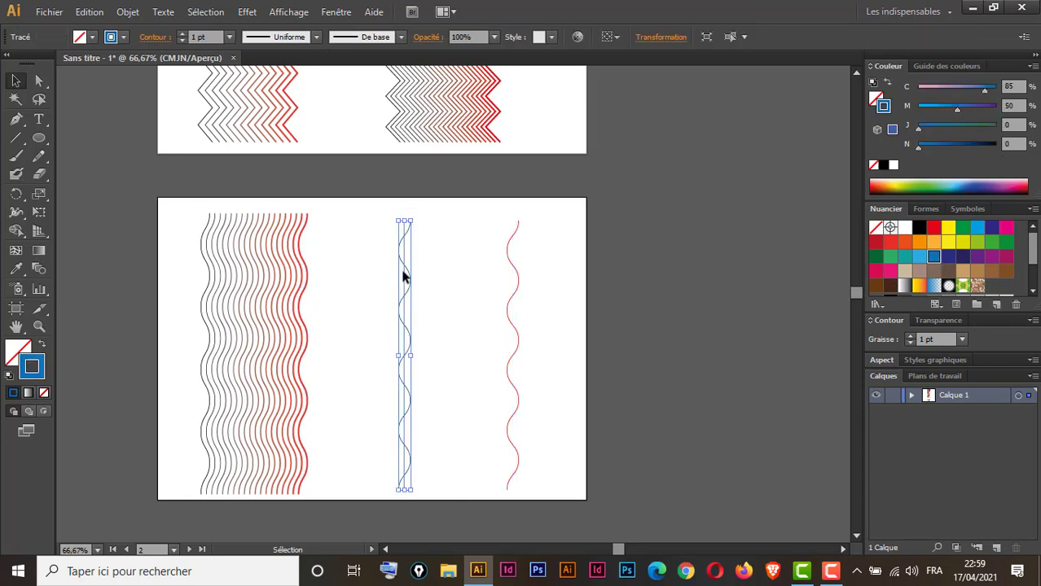
- Blend the blue wavy line into the red one with the Blend tool, joining their upper end points
drag(376, 249, 566, 342)
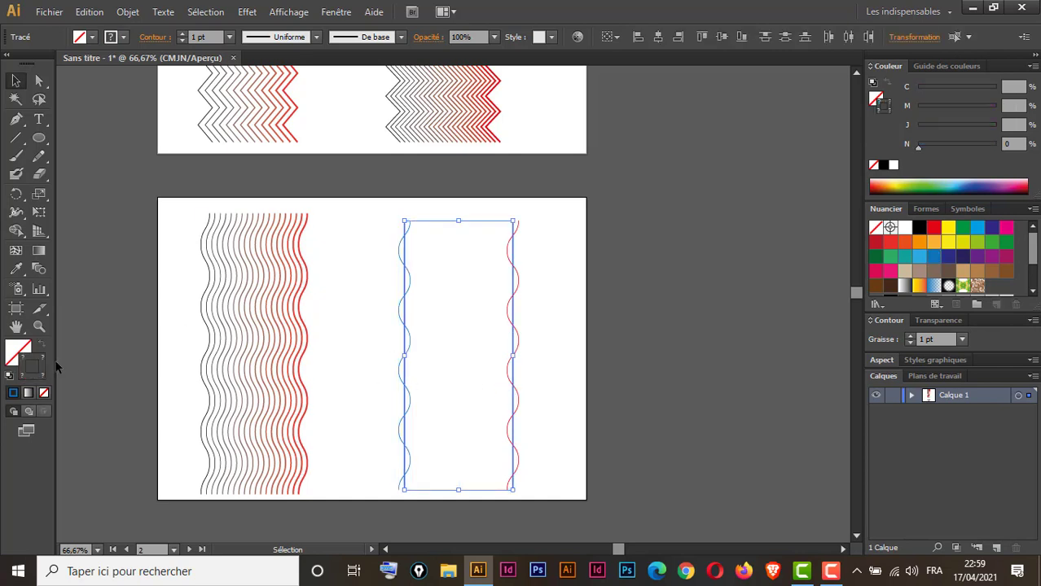
click(39, 269)
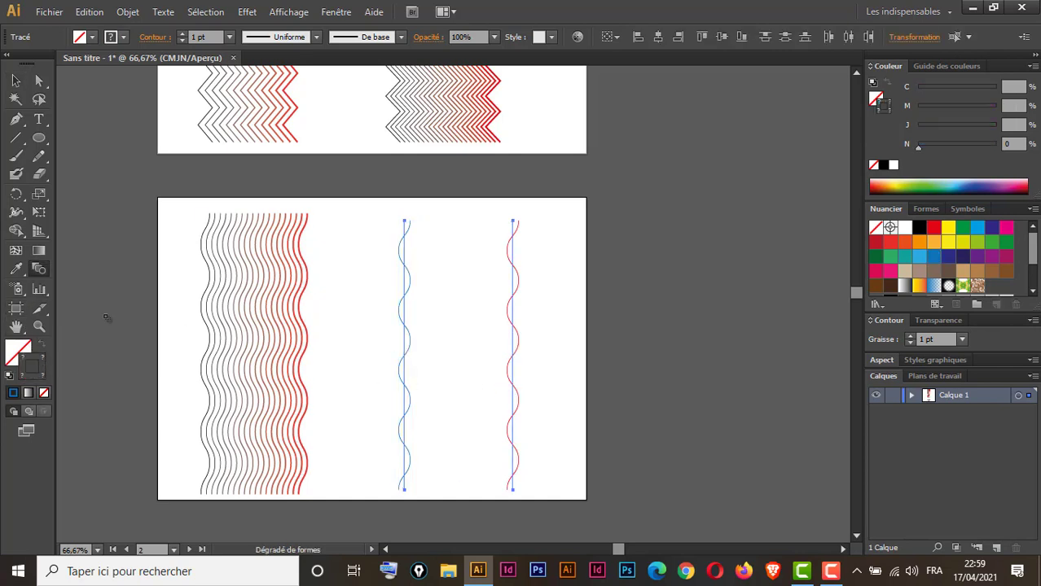
click(406, 221)
click(513, 223)
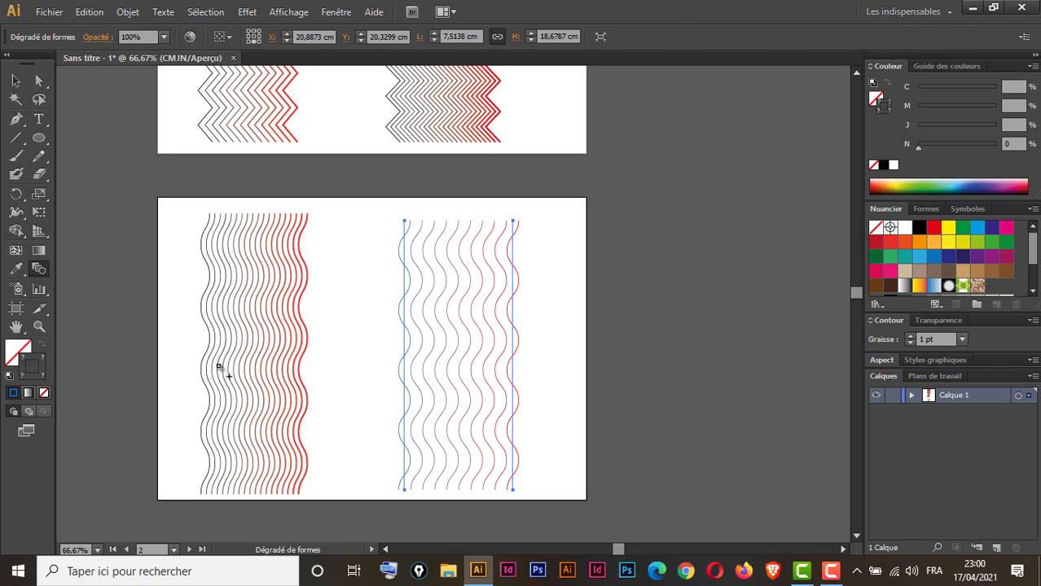
- Change the blue-to-red blend's spacing to a fixed number of steps (Etapes), using 24 steps
double_click(39, 270)
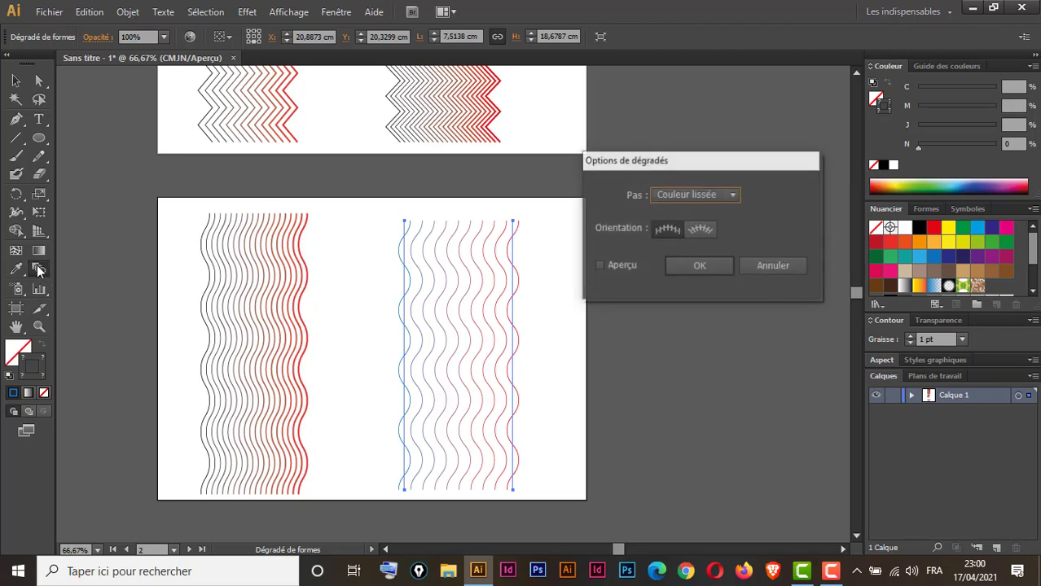
click(600, 265)
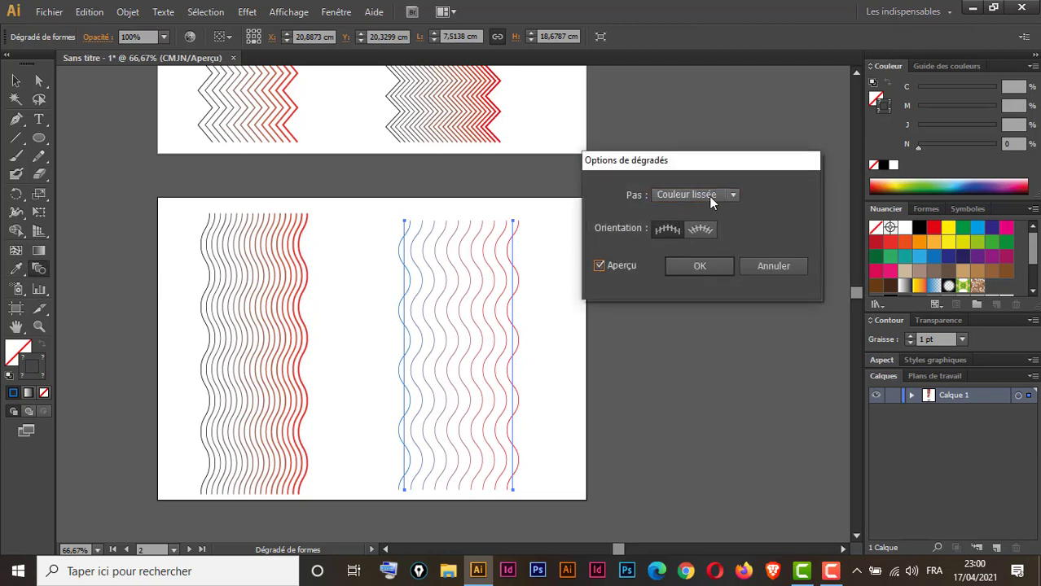
click(711, 198)
click(714, 222)
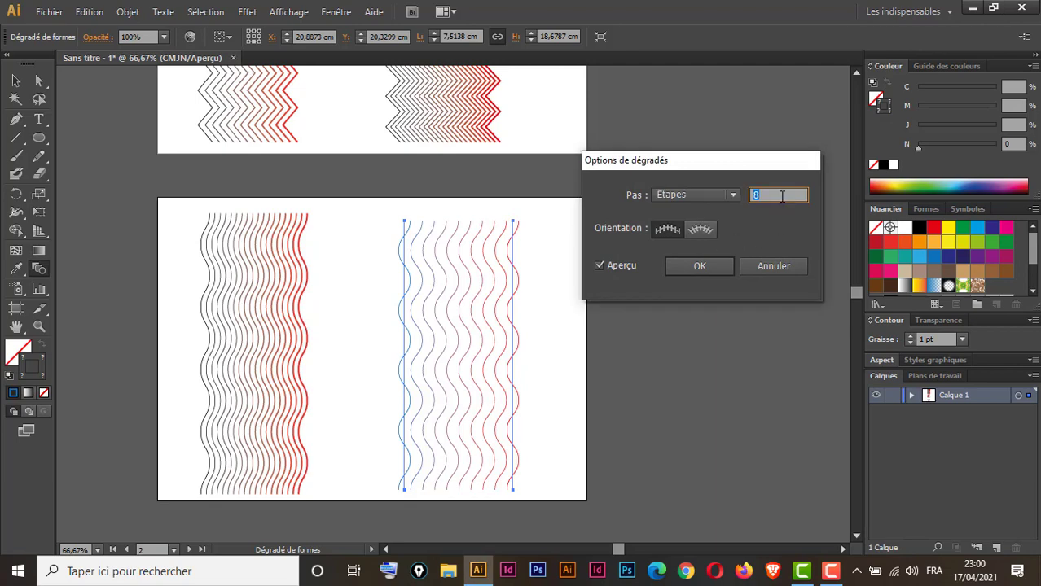
key(Up)
key(Up)
key(Up)
key(Up)
key(Up)
key(Up)
key(Up)
key(Up)
key(Up)
key(Up)
key(Up)
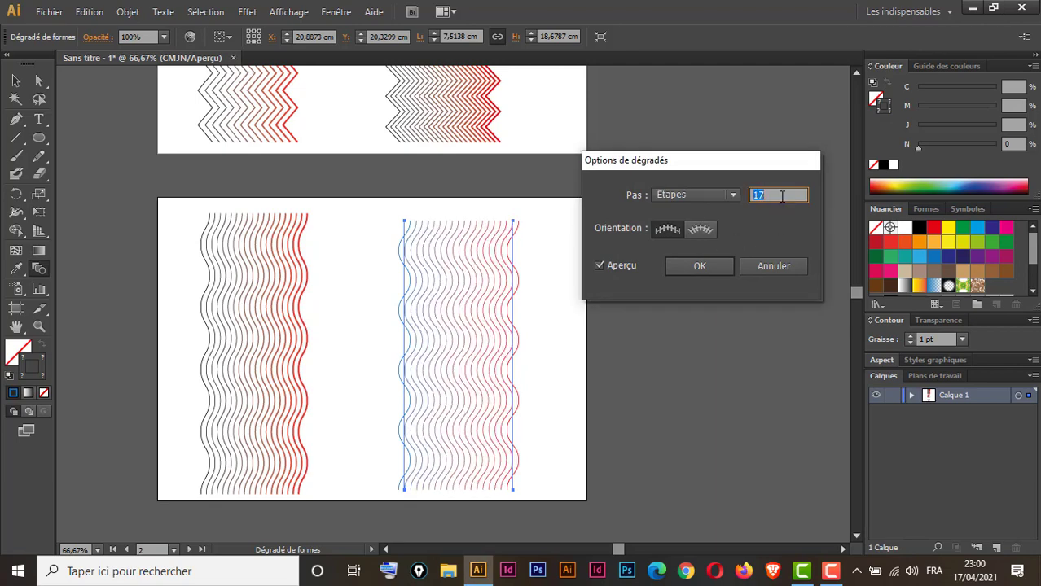
key(Up)
key(Up)
key(Up)
key(Up)
key(Up)
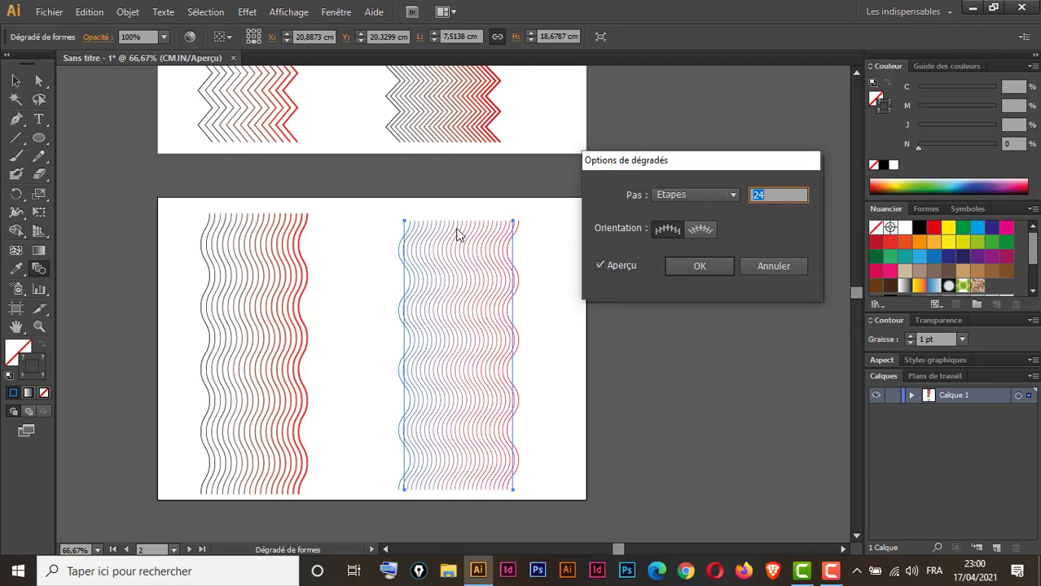
click(696, 266)
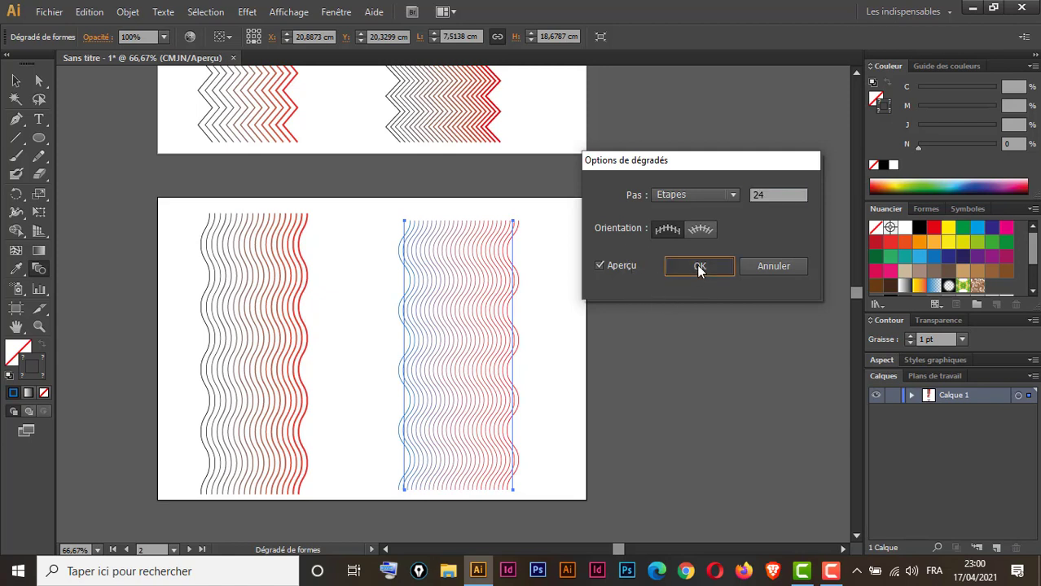
- Narrow the blue-to-red blend from its right side to about 4.9 cm wide
click(15, 81)
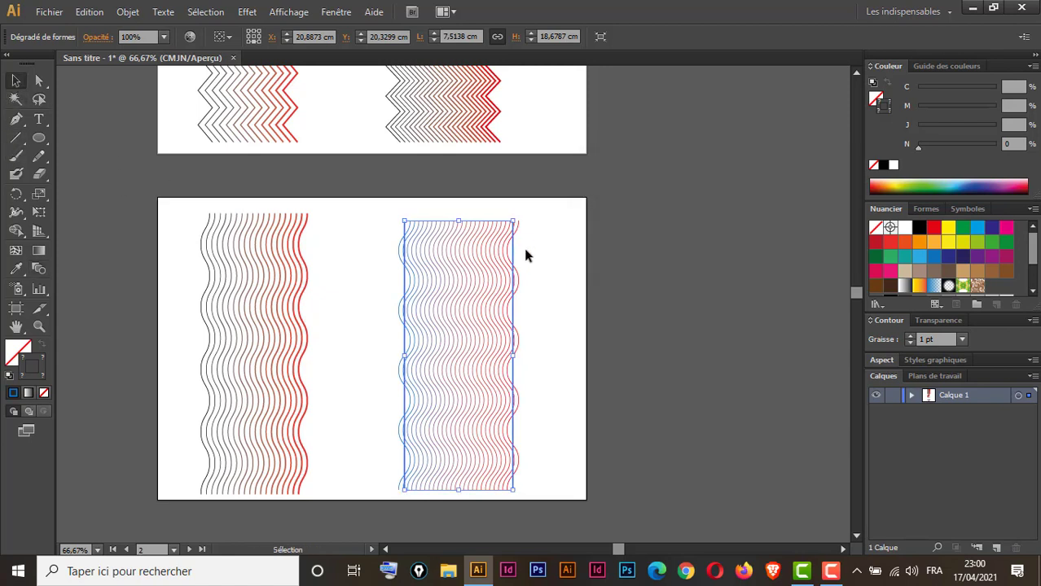
click(550, 274)
mouse_move(494, 298)
mouse_down()
mouse_move(483, 358)
mouse_move(502, 354)
mouse_move(479, 360)
mouse_up()
click(549, 429)
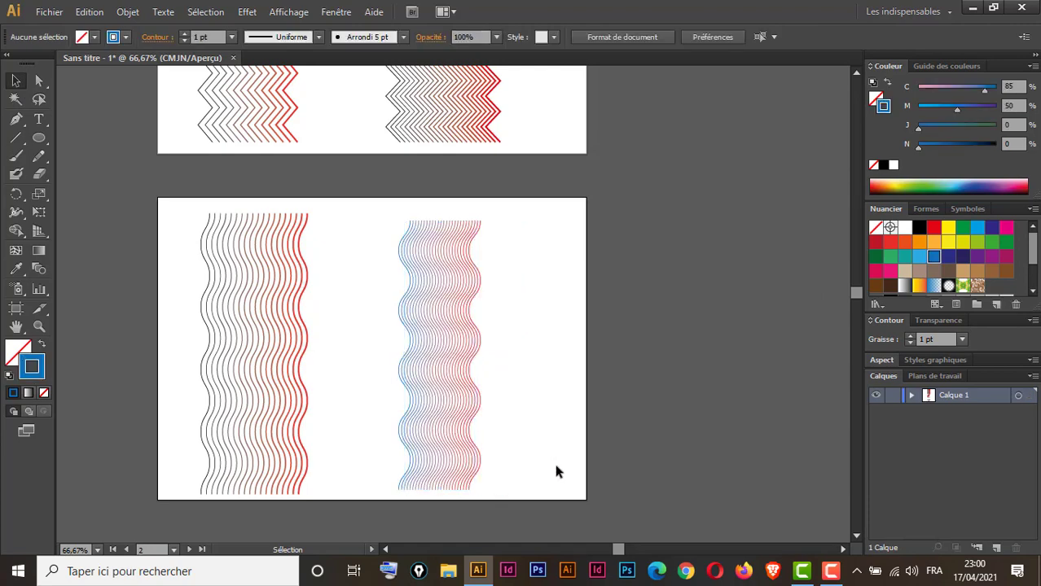
- Stretch the blue-to-red blend horizontally to about 7.3 cm wide and deselect it
click(474, 357)
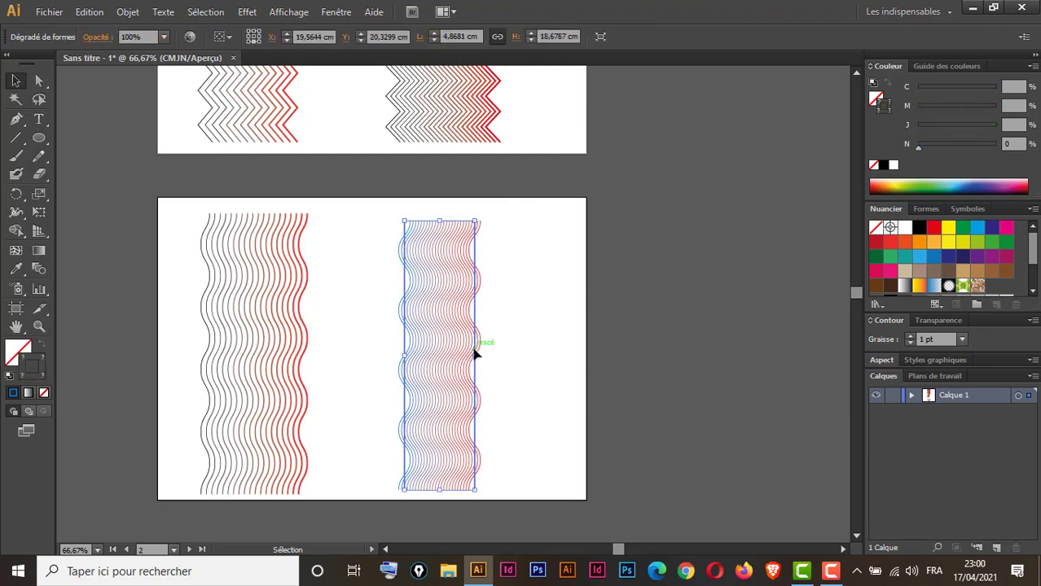
drag(479, 355, 512, 355)
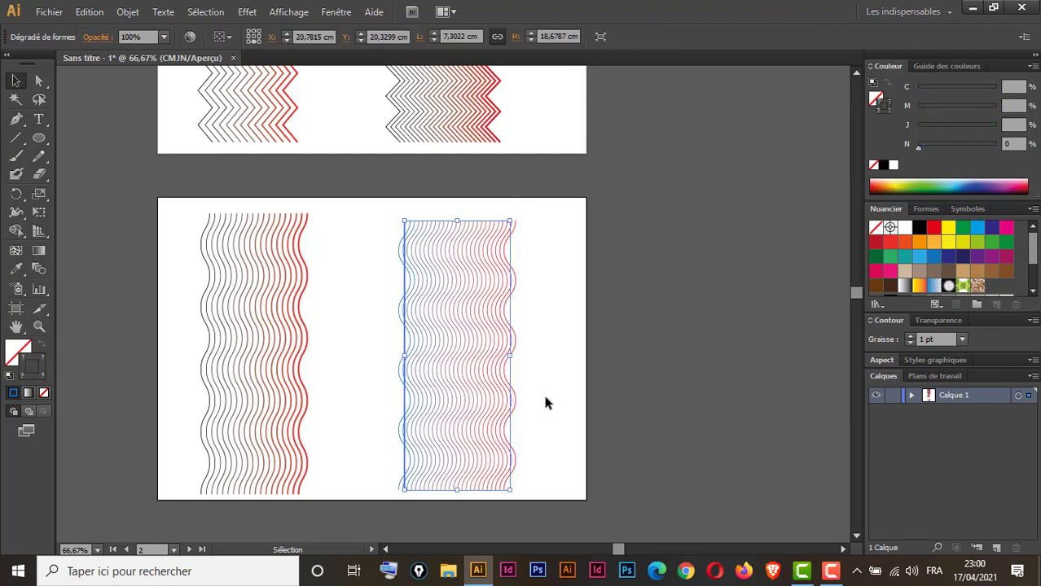
click(546, 402)
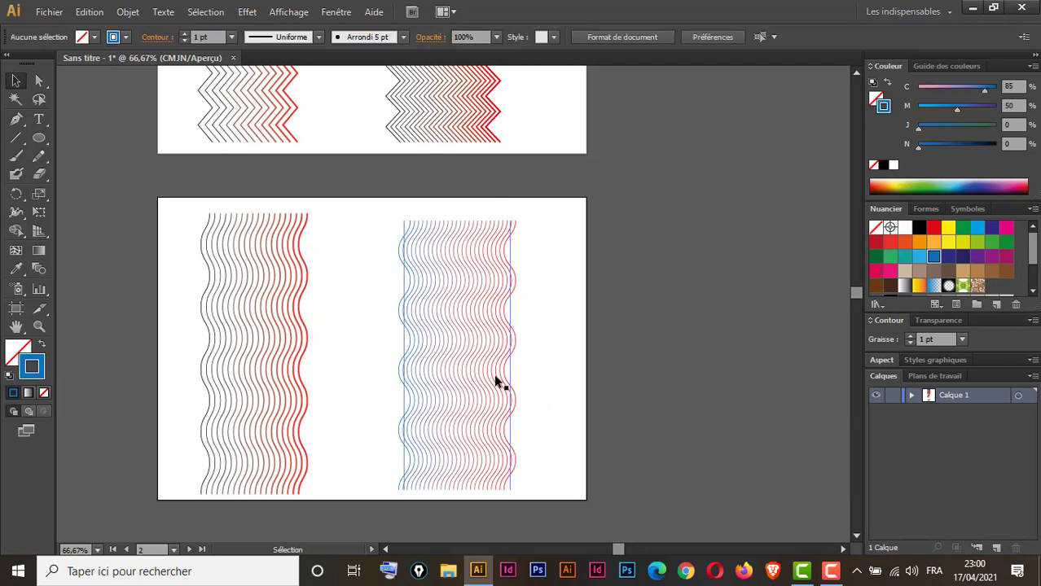
- Move the S-shaped sample blend on the third artboard to the left, clearing most of the artboard
scroll(316, 240, down, 2)
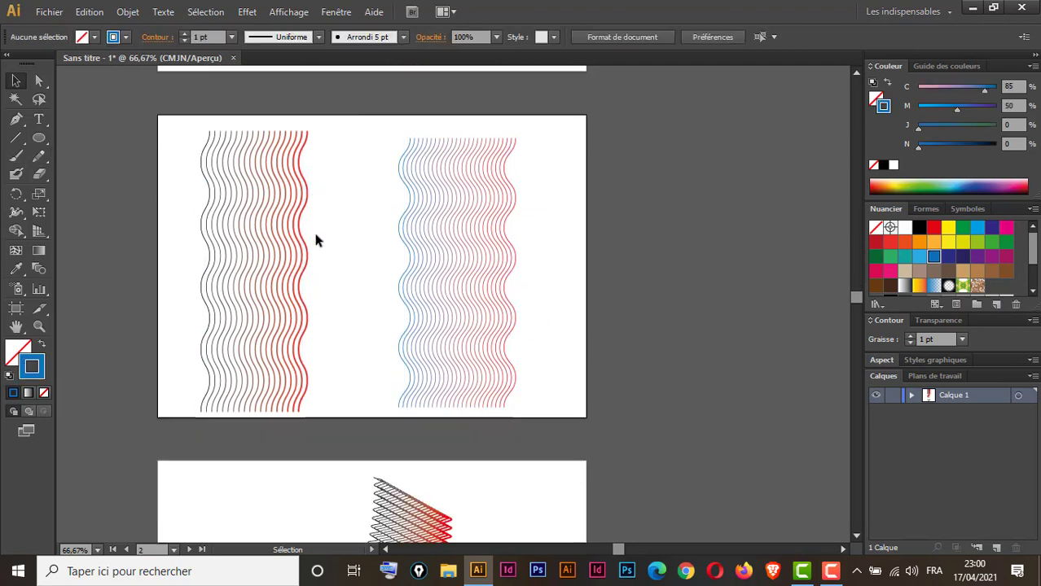
scroll(316, 239, down, 7)
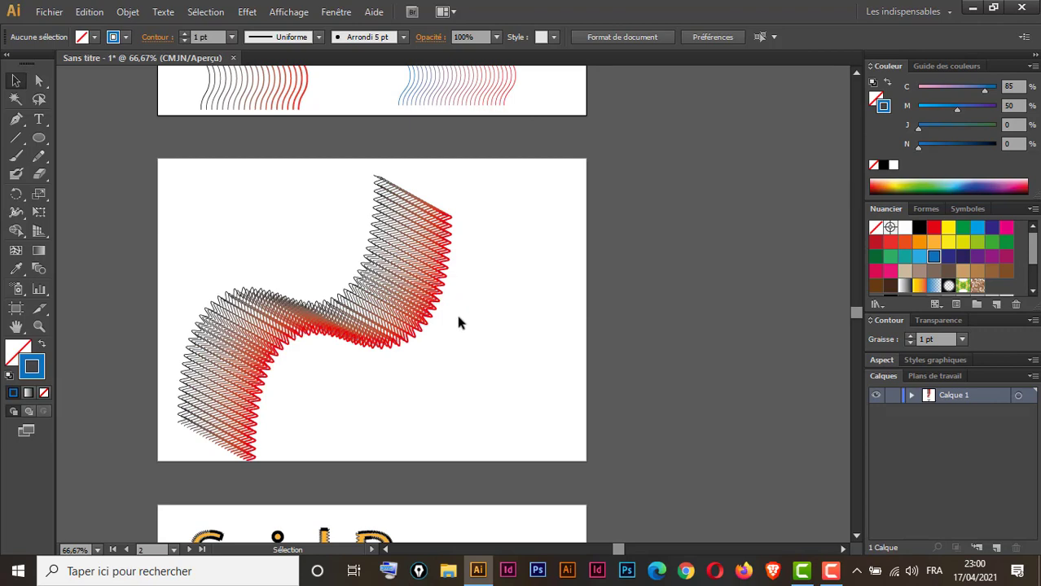
drag(444, 333, 276, 323)
- Draw a straight diagonal path with the Pen tool from the third artboard's lower left to its upper right
click(16, 119)
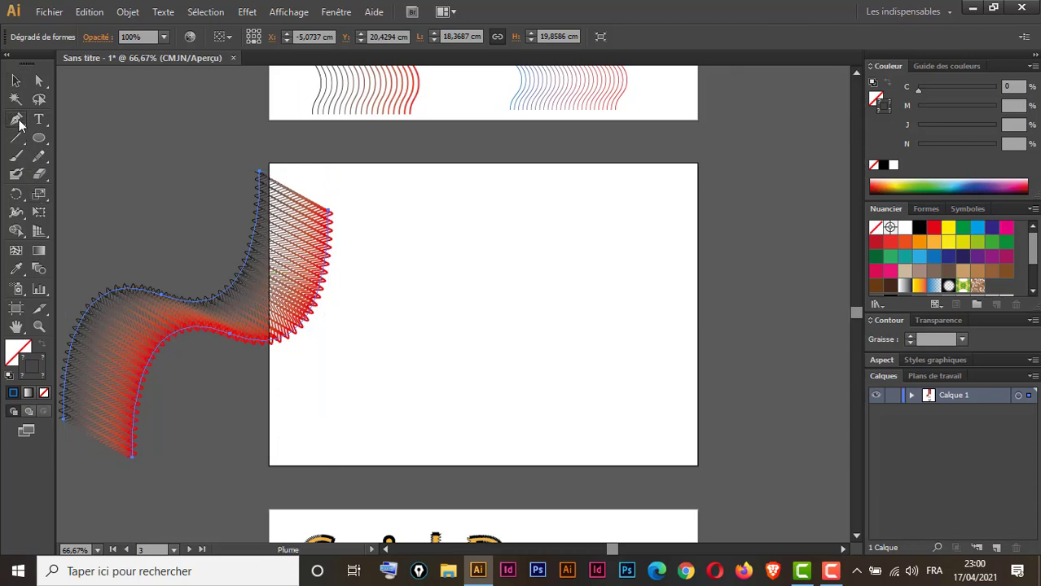
click(316, 435)
click(640, 211)
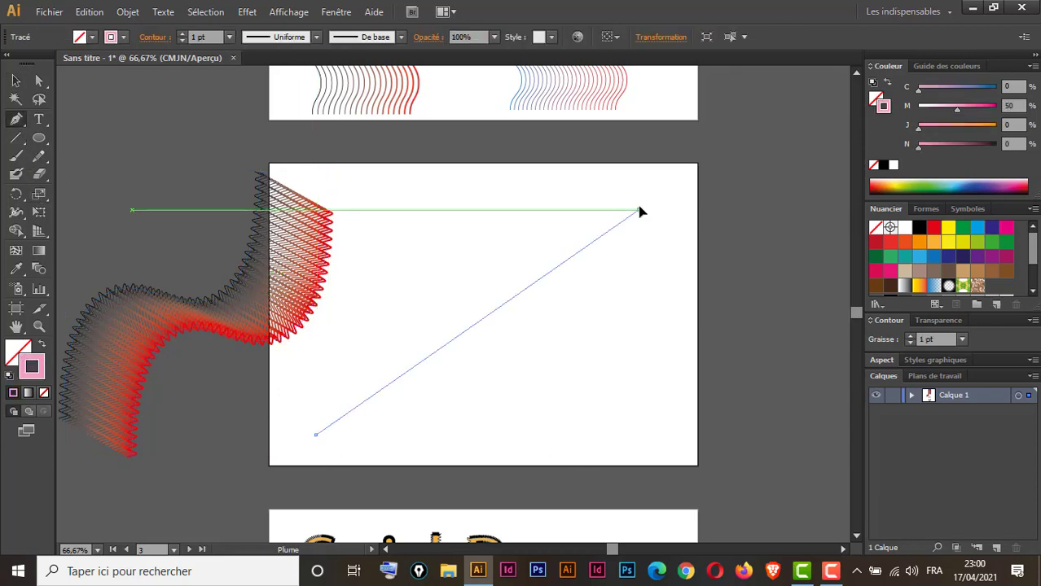
- Add an anchor point at the diagonal's middle and pull out its handles to form an S-curve, leaving the path deselected
click(486, 318)
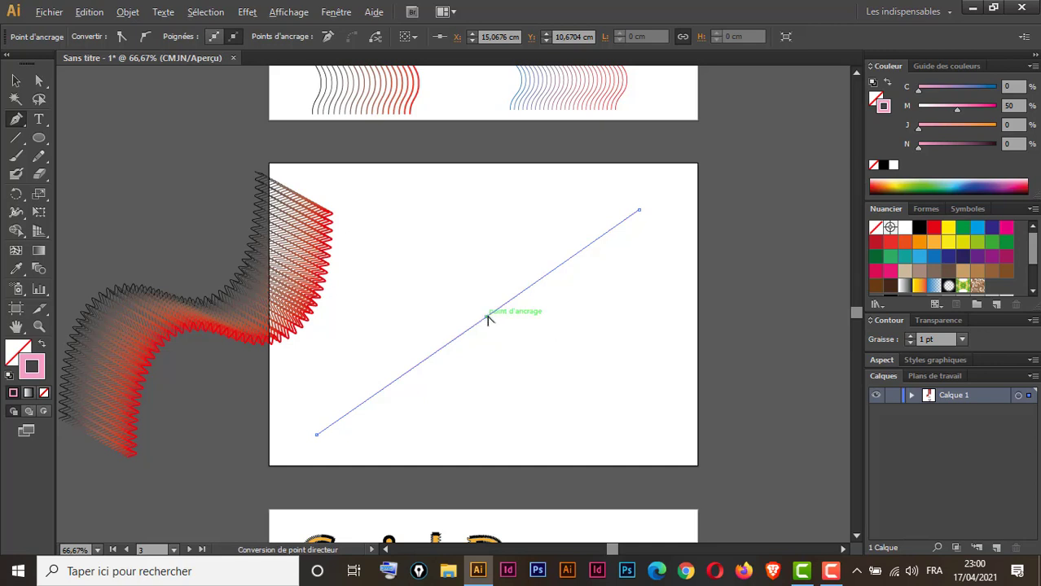
drag(486, 318, 599, 348)
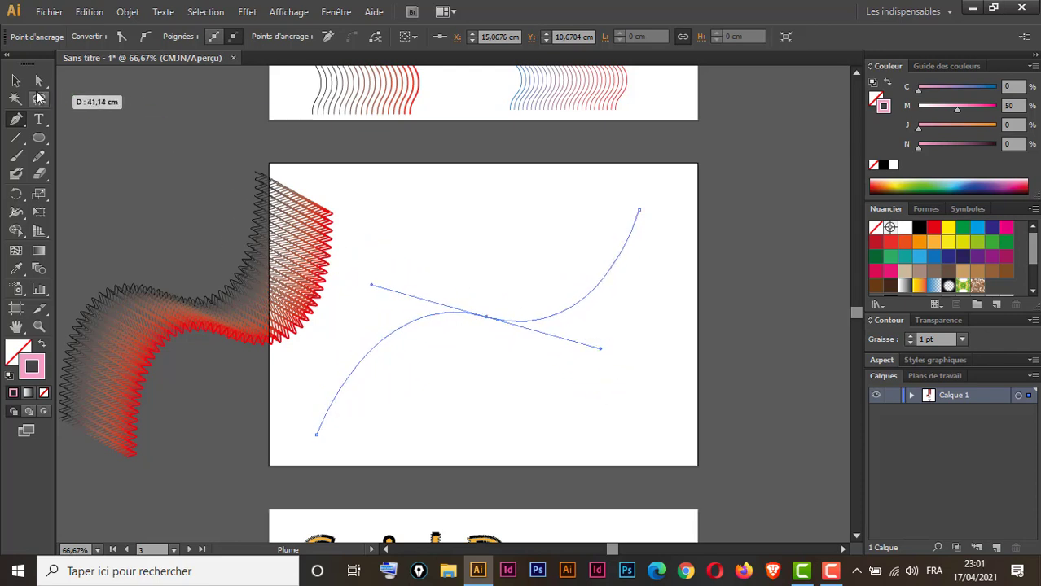
click(16, 80)
click(553, 178)
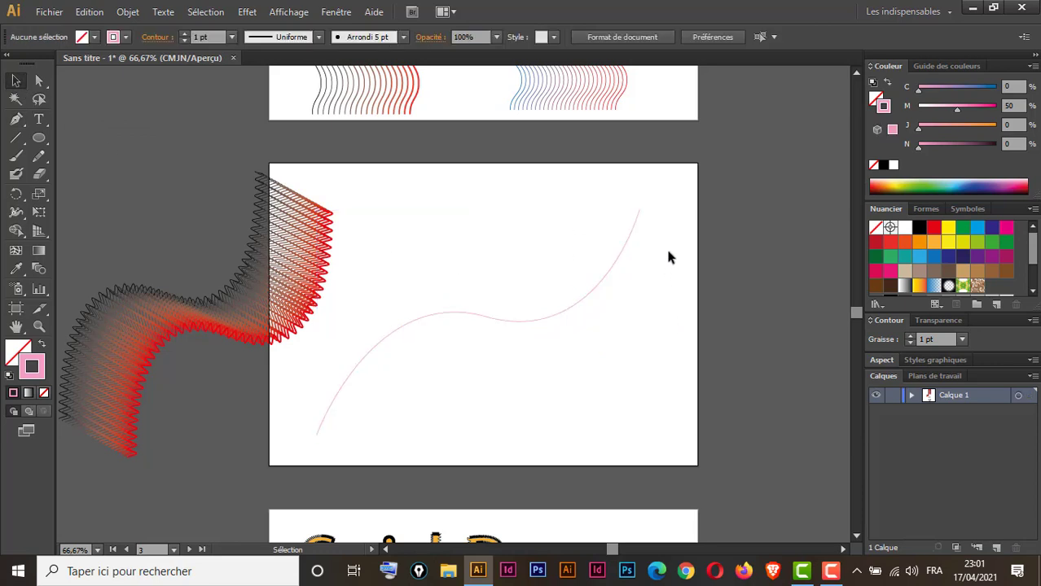
- Colour the S-curve's stroke dark blue (C 100, M 100) and open the Zigzag effect for it with preview on
click(607, 272)
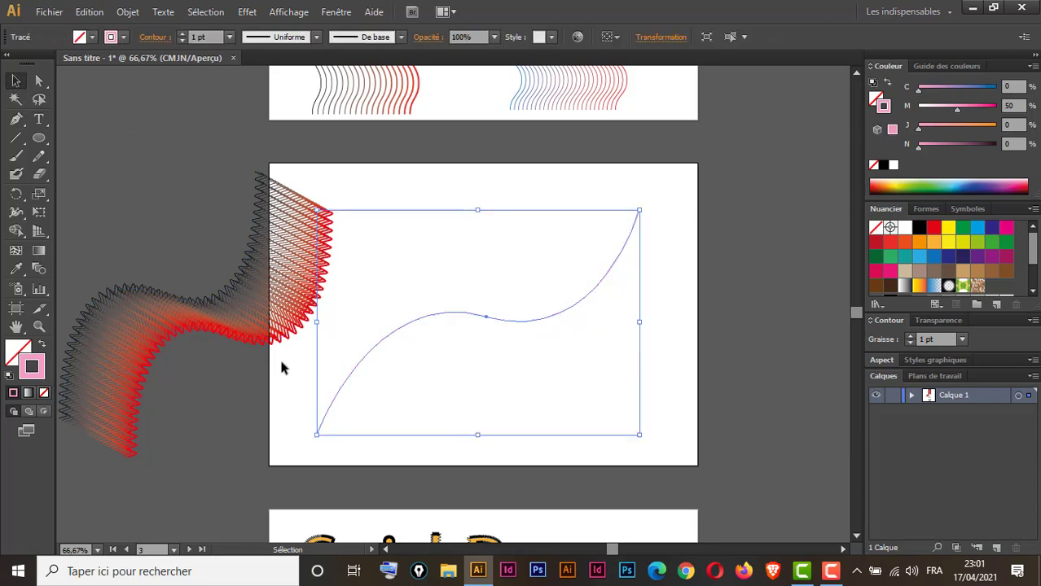
click(992, 230)
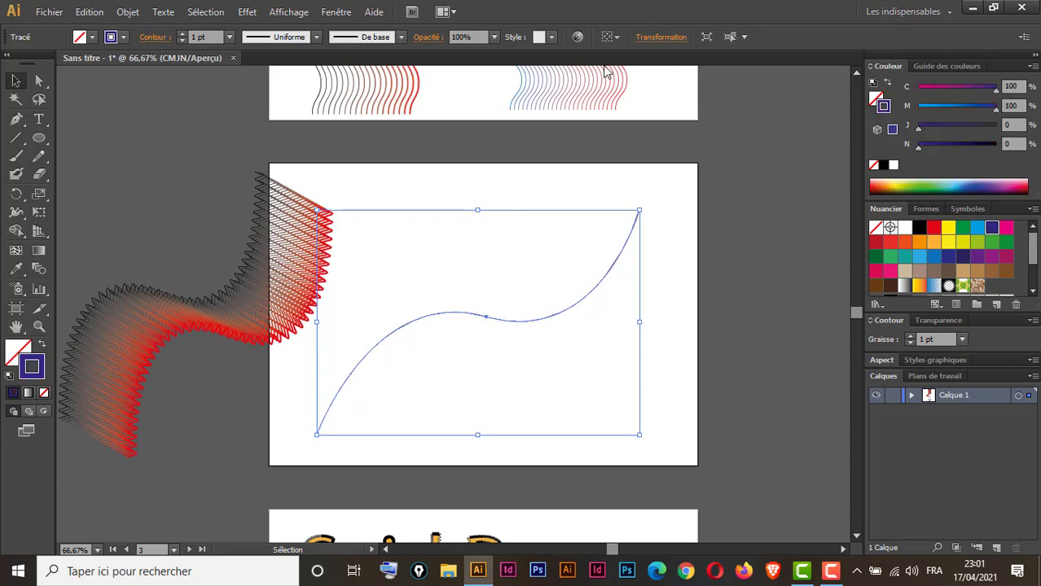
click(252, 13)
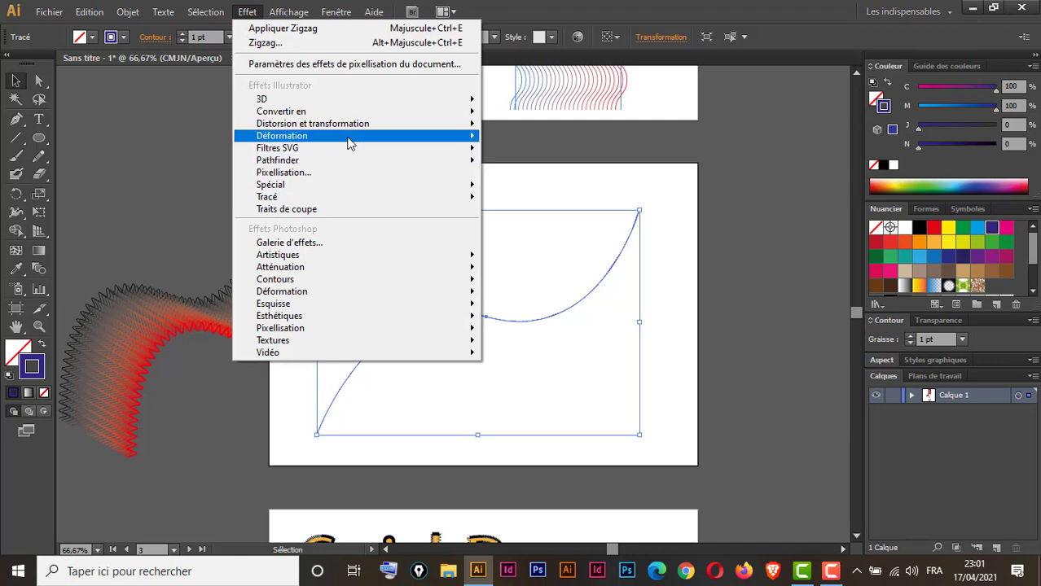
mouse_move(351, 126)
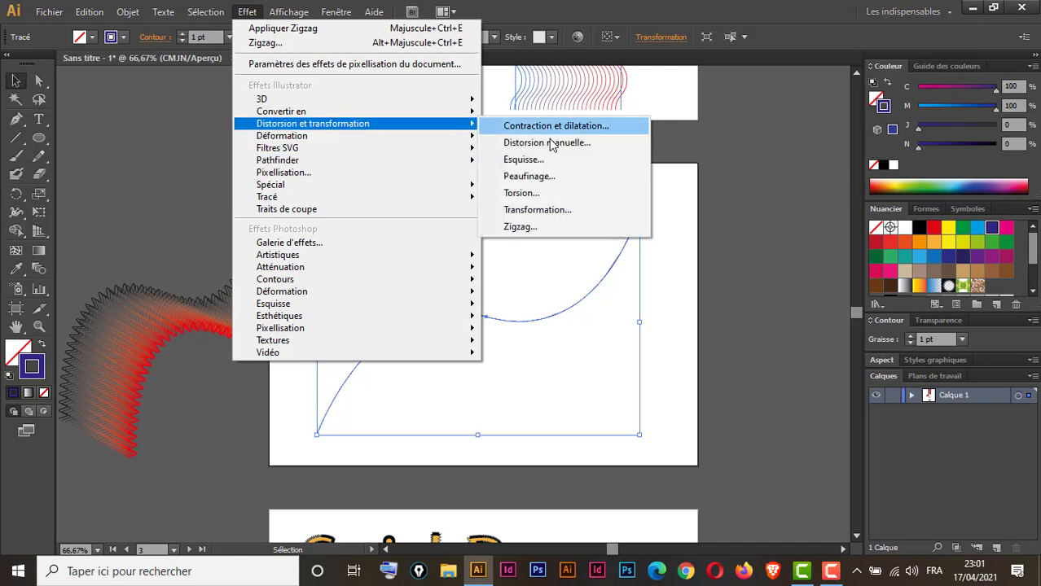
click(521, 227)
drag(739, 100, 872, 94)
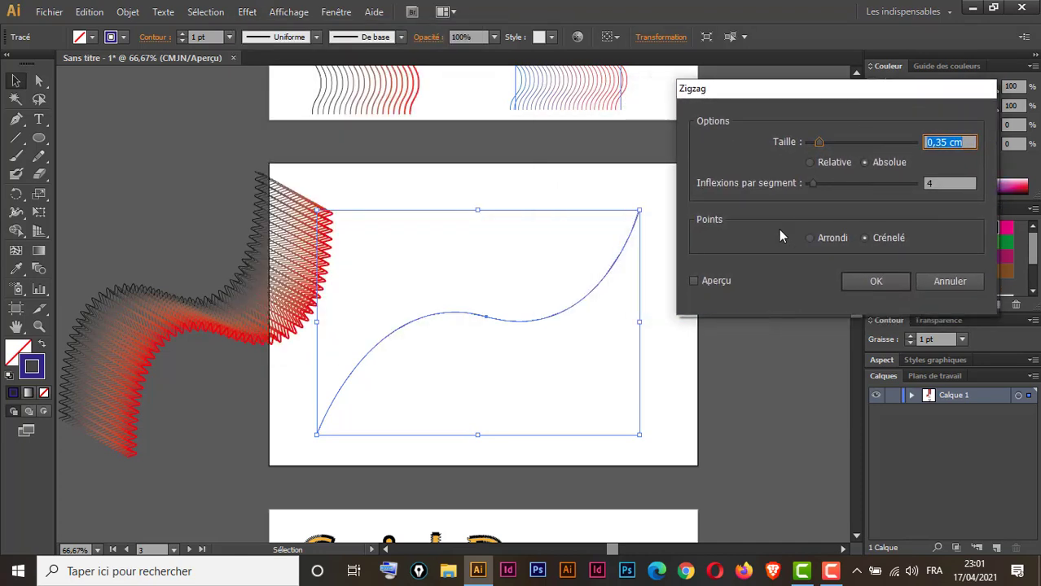
click(696, 280)
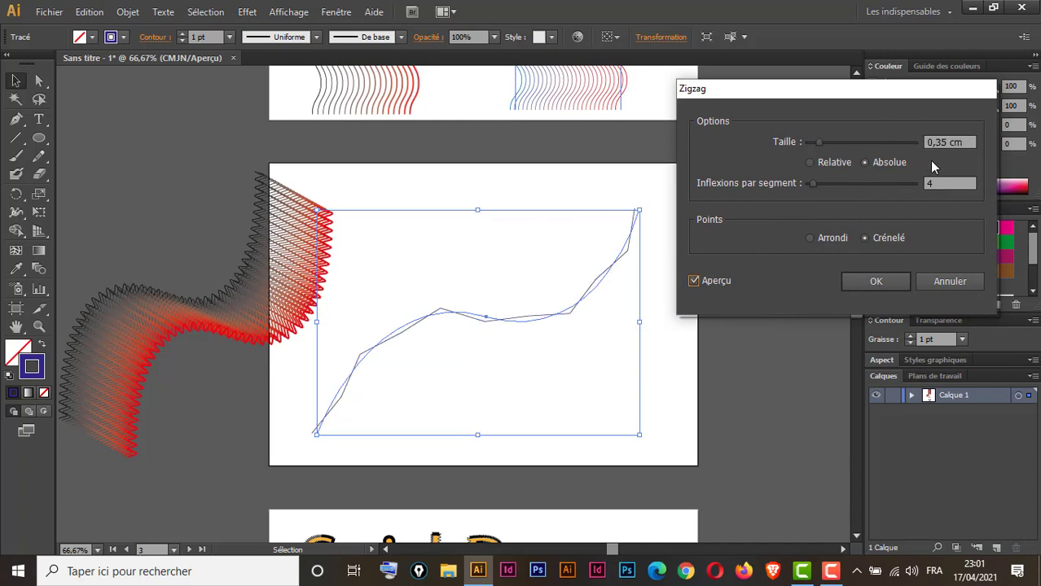
- Set the S-curve's Zigzag effect to 7 inflexions per segment and a size of 0,8 cm
click(942, 182)
key(Up)
key(Up)
key(Up)
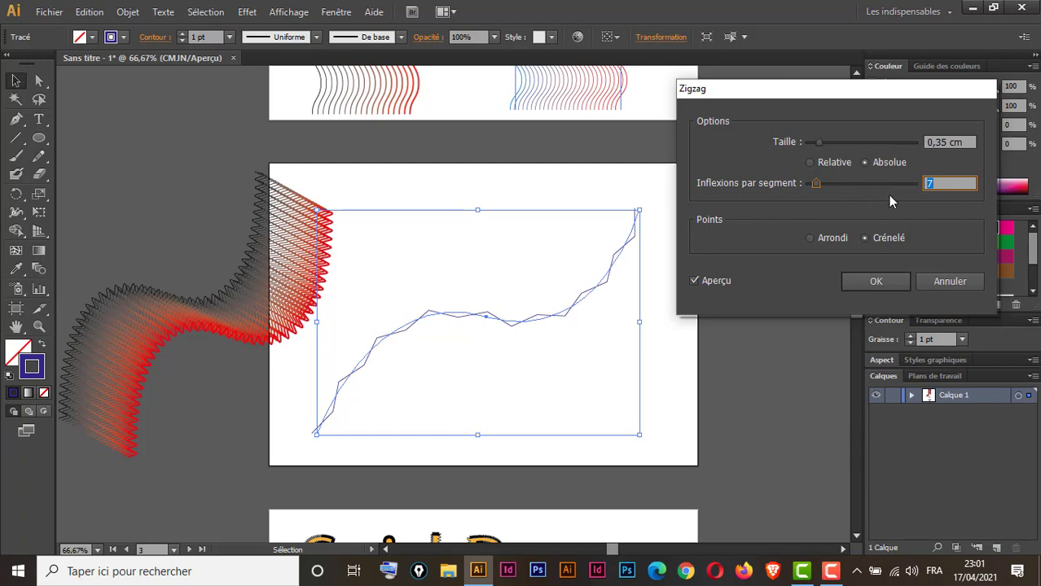
click(942, 142)
key(Up)
key(Up)
key(Up)
key(Up)
key(Up)
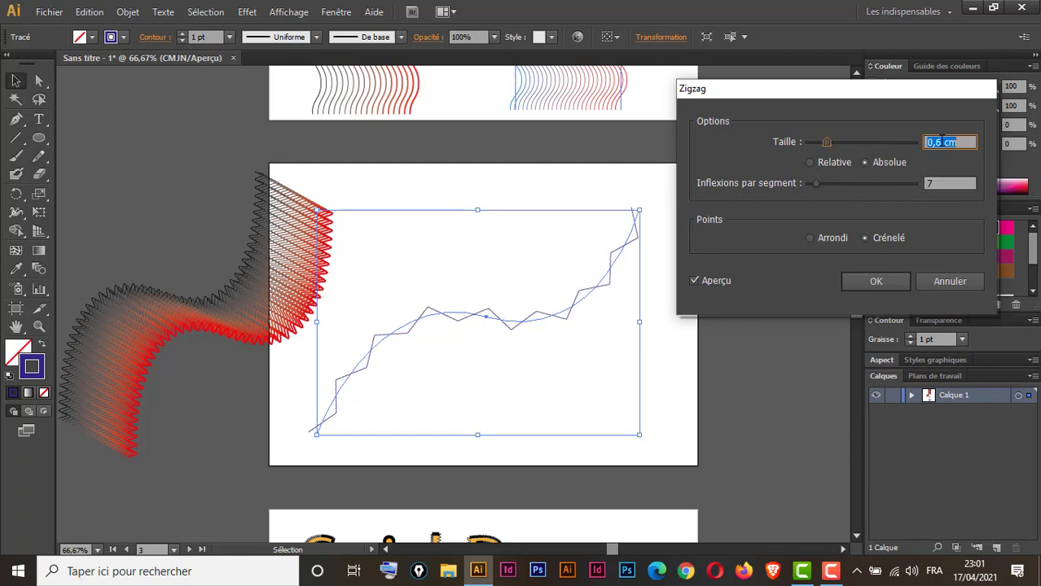
- Switch the Zigzag points to rounded (Arrondi) and set the size to 0,4 cm
click(809, 237)
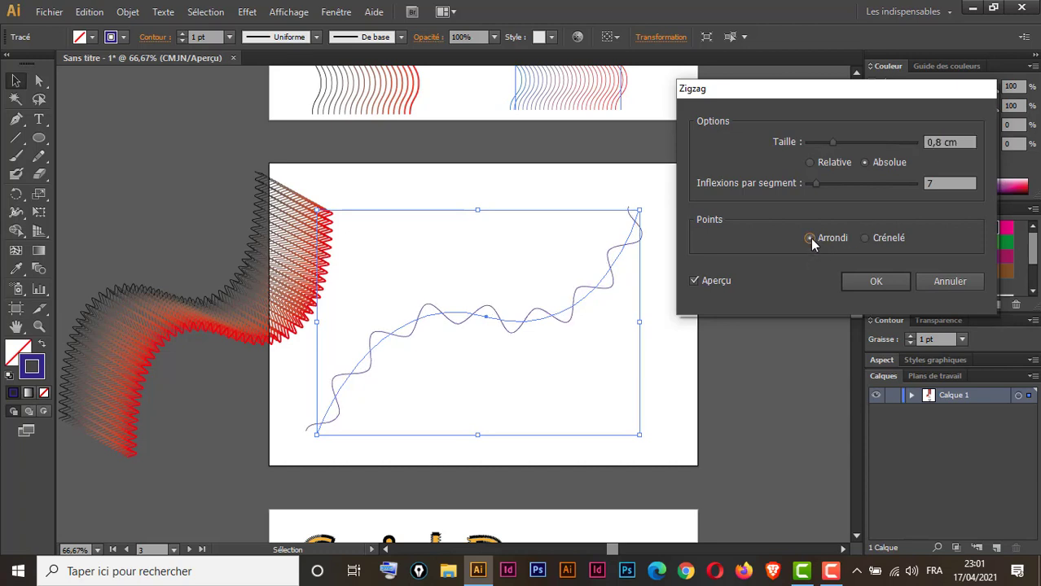
click(942, 143)
key(Down)
key(Down)
key(Down)
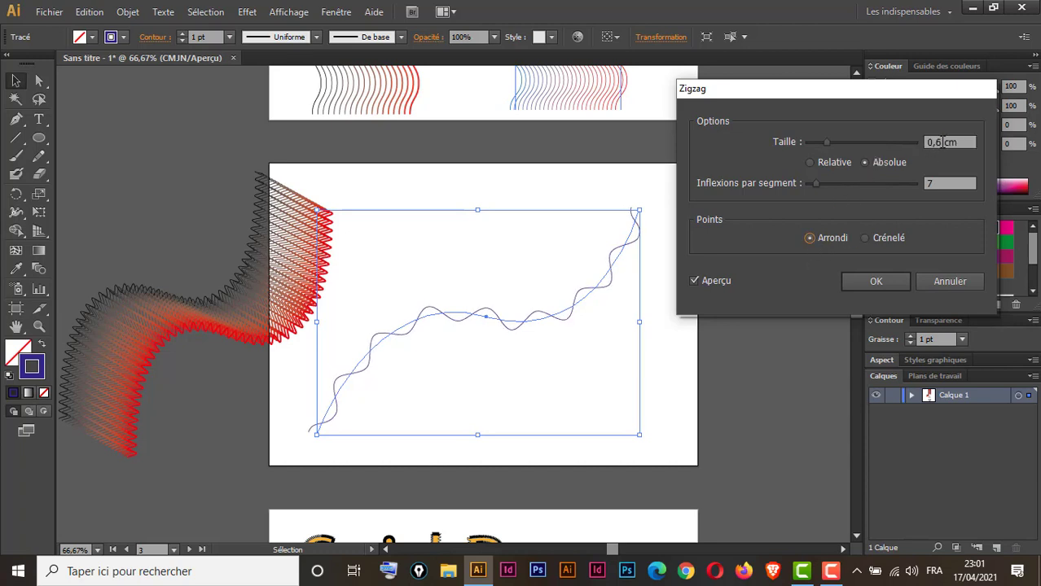
key(Down)
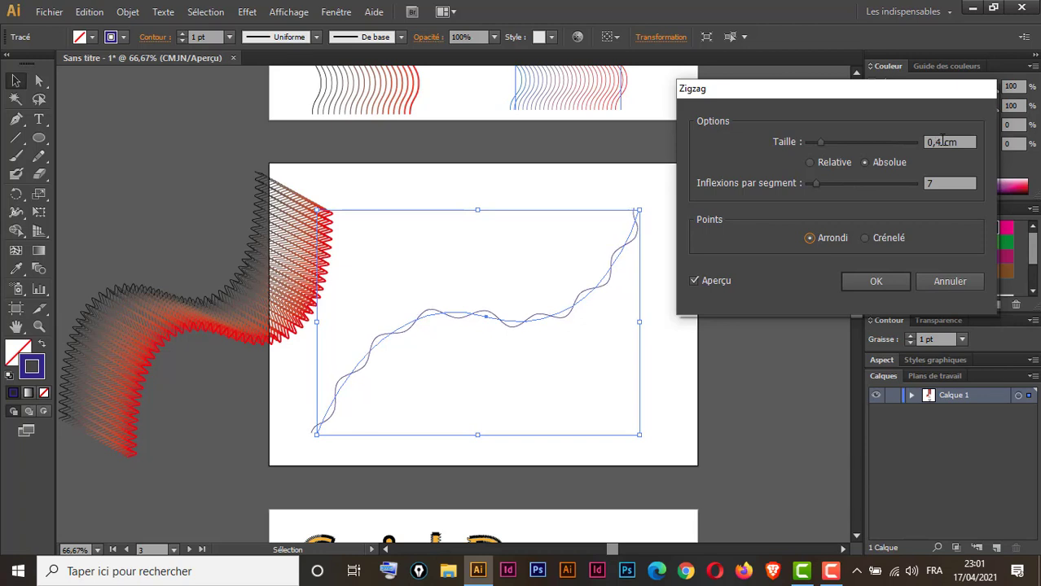
- Set the Zigzag inflexions per segment to 23 and apply the effect to the S-curve
click(936, 183)
key(Up)
key(Up)
key(Up)
key(Up)
key(Up)
key(Up)
key(Up)
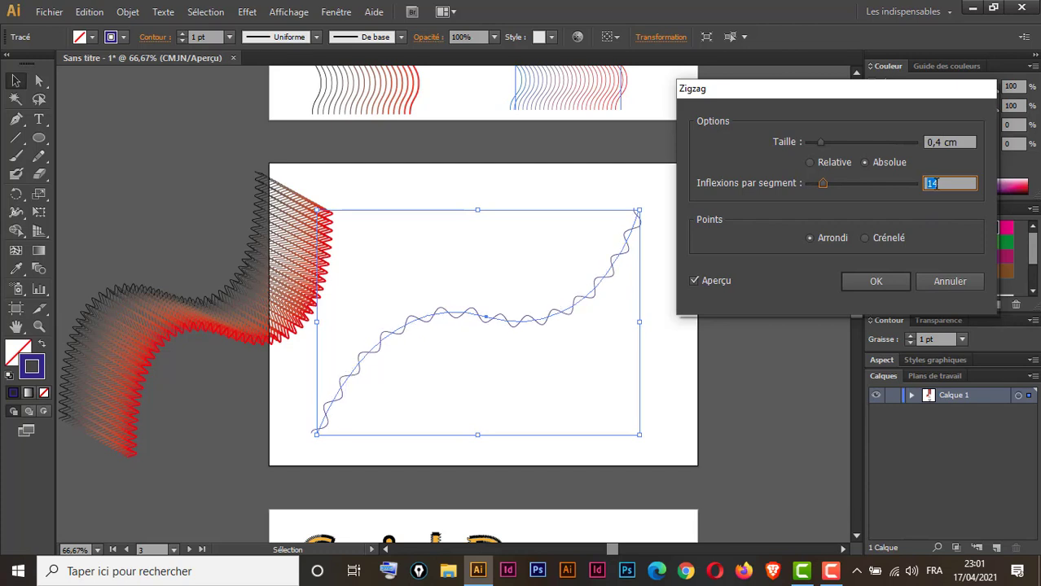
key(Up)
key(Up)
key(Up)
key(Up)
key(Up)
key(Up)
key(Up)
key(Up)
key(Up)
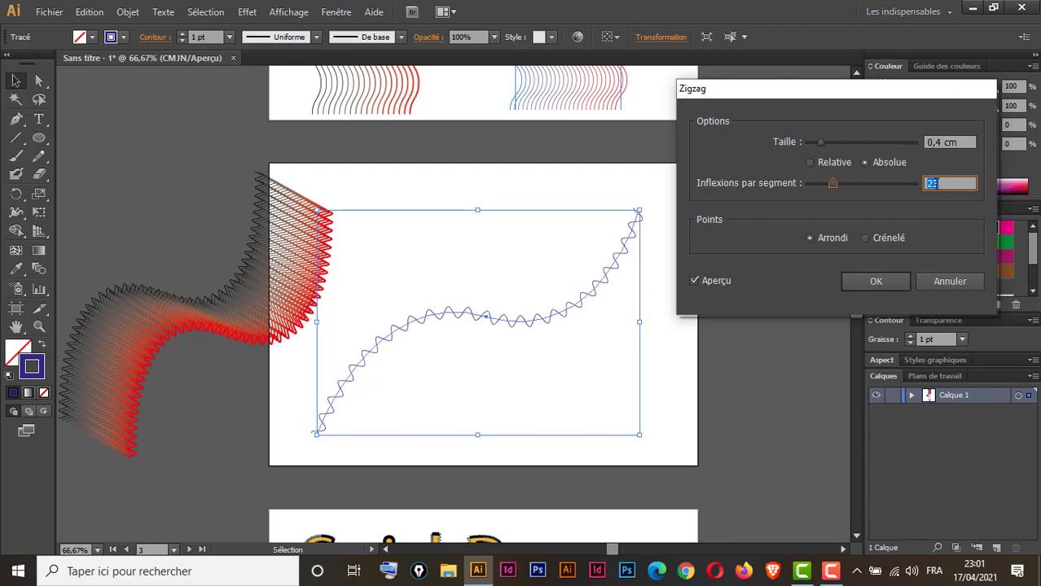
click(885, 283)
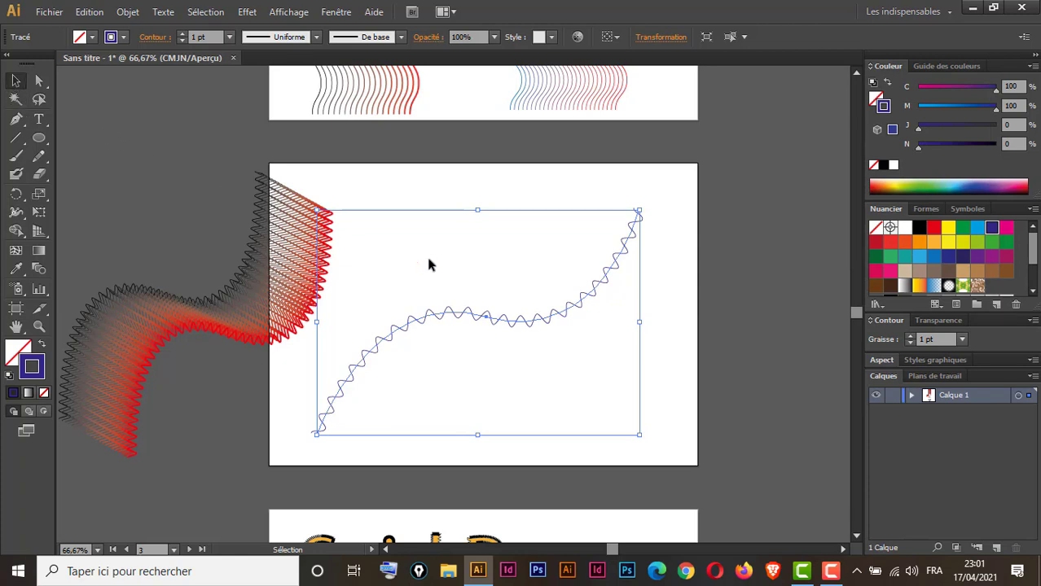
- Duplicate the wavy S-curve diagonally so the two curves sit apart, and colour the lower copy's stroke Rouge CMJN
click(518, 244)
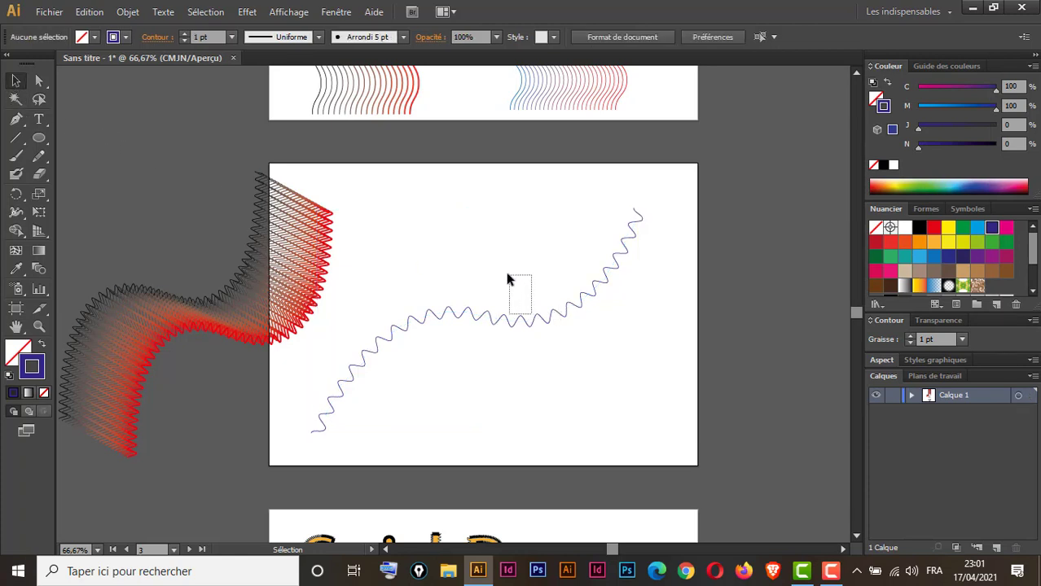
drag(534, 324, 561, 347)
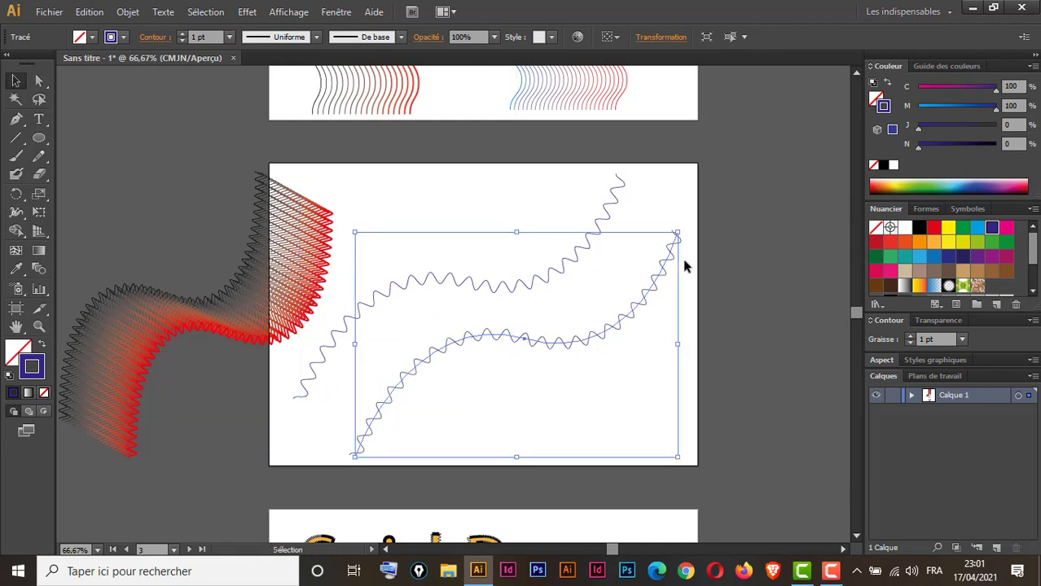
click(933, 227)
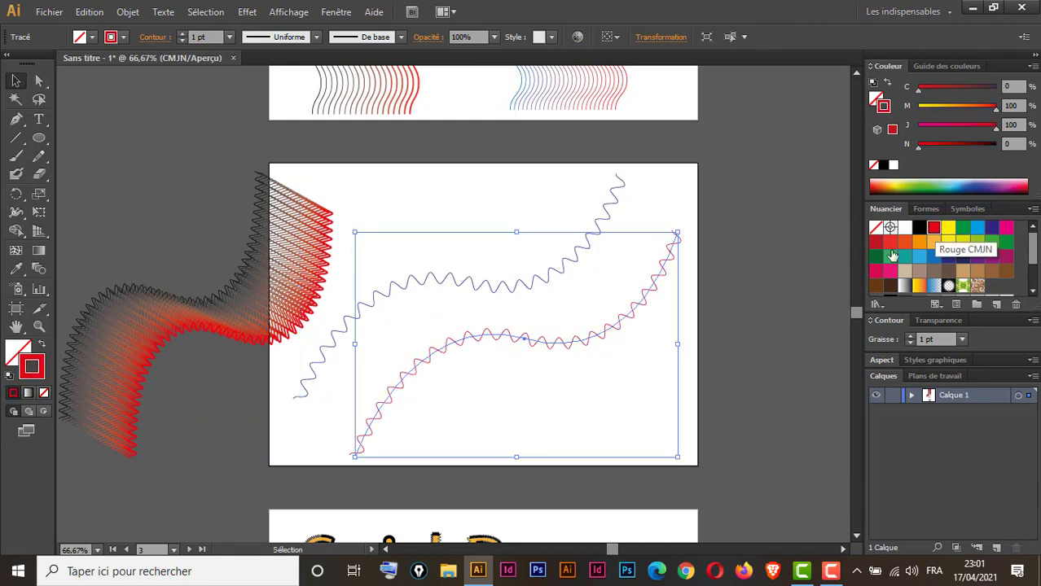
- Blend the dark blue wavy S-curve into the red one with the Blend tool, joining their upper end points
drag(724, 226, 489, 366)
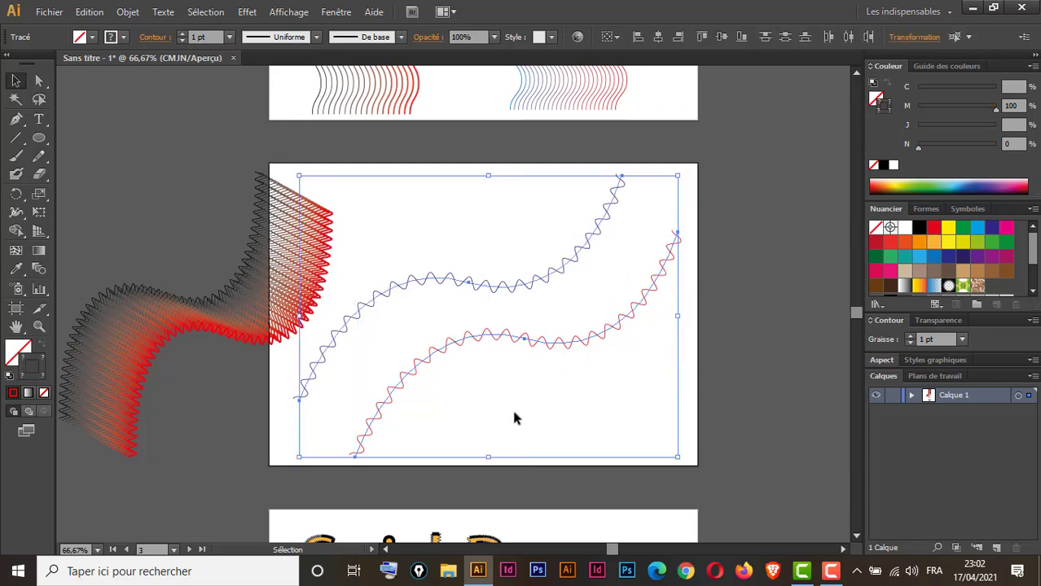
click(39, 271)
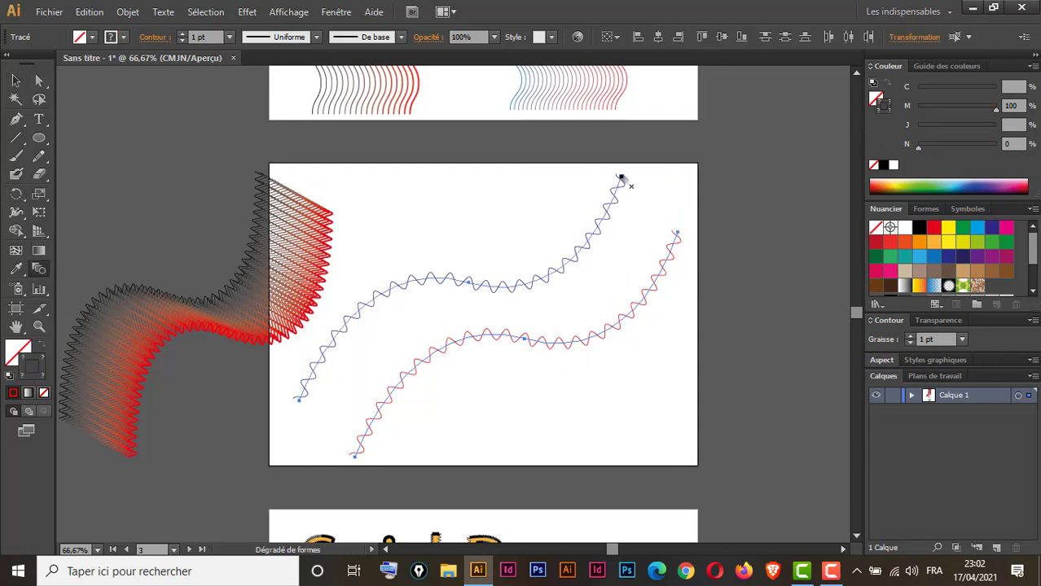
click(677, 235)
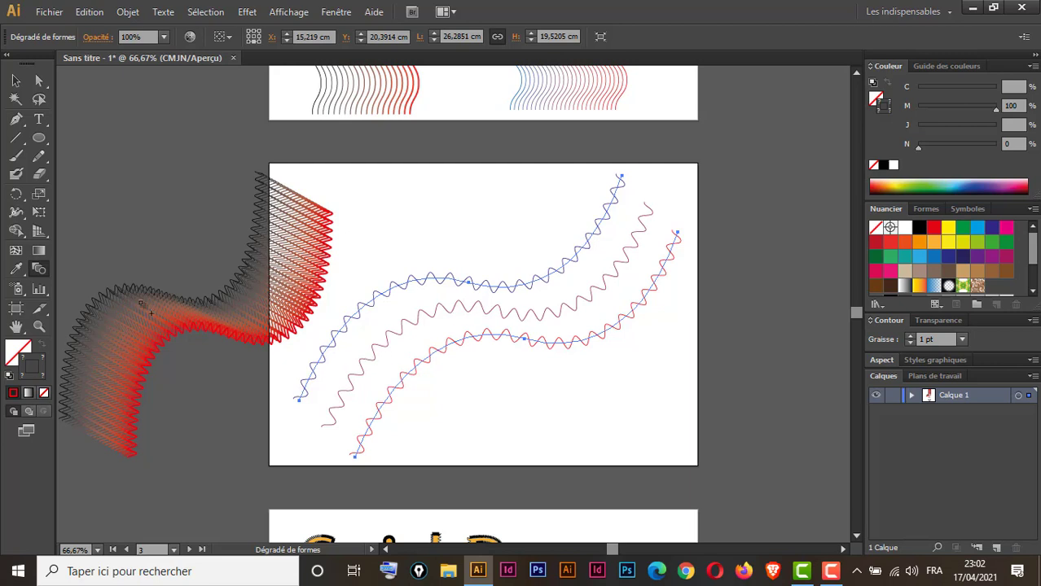
- Open the blend options for the wavy S-curve blend, enable the preview and switch the spacing (Pas) to Etapes
double_click(41, 269)
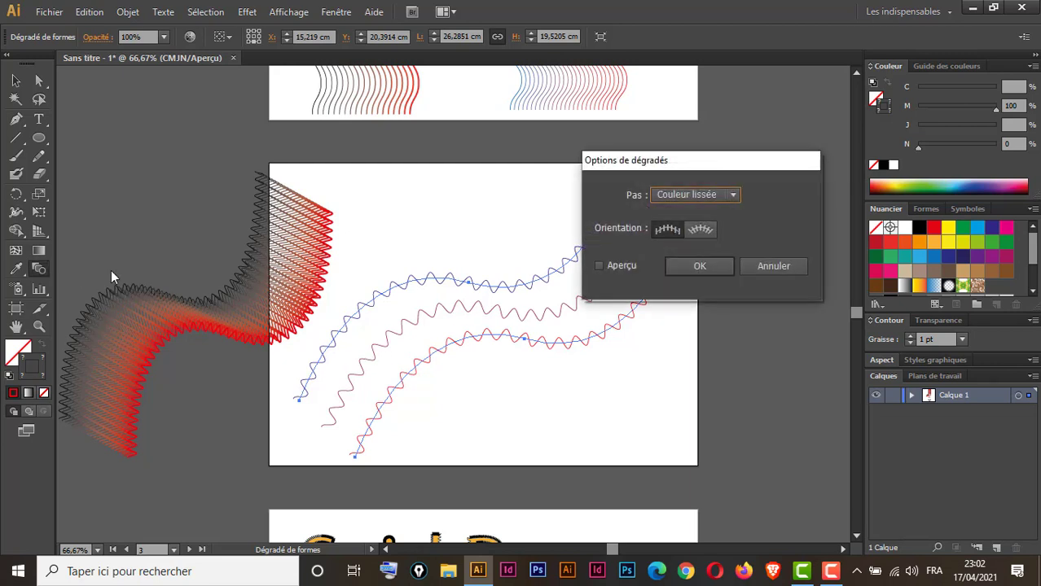
drag(718, 164, 811, 96)
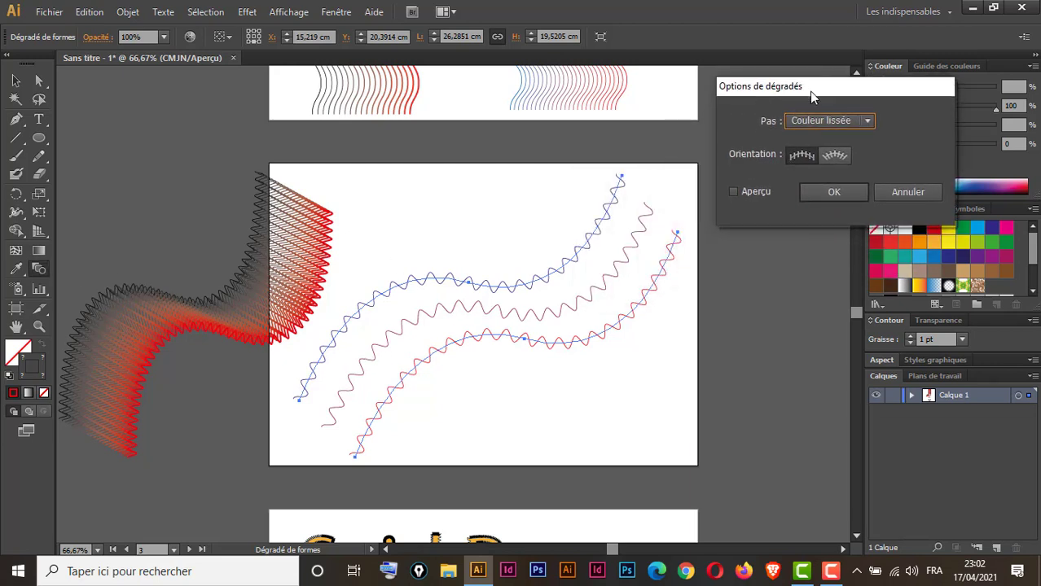
click(734, 192)
click(837, 120)
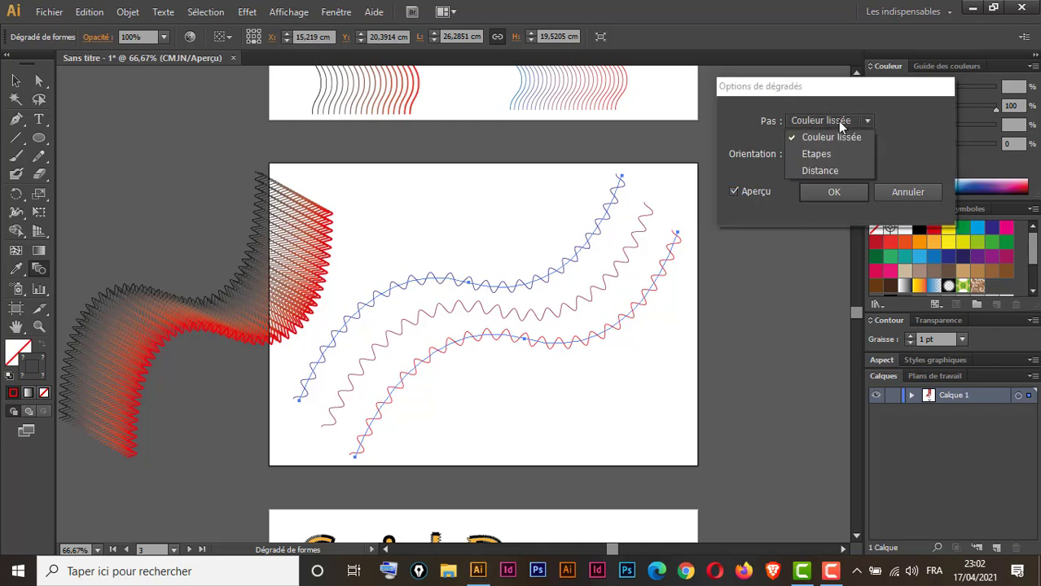
click(835, 150)
- Set the number of blend steps to 23 and apply the options to the S-curve blend
click(912, 120)
text(1)
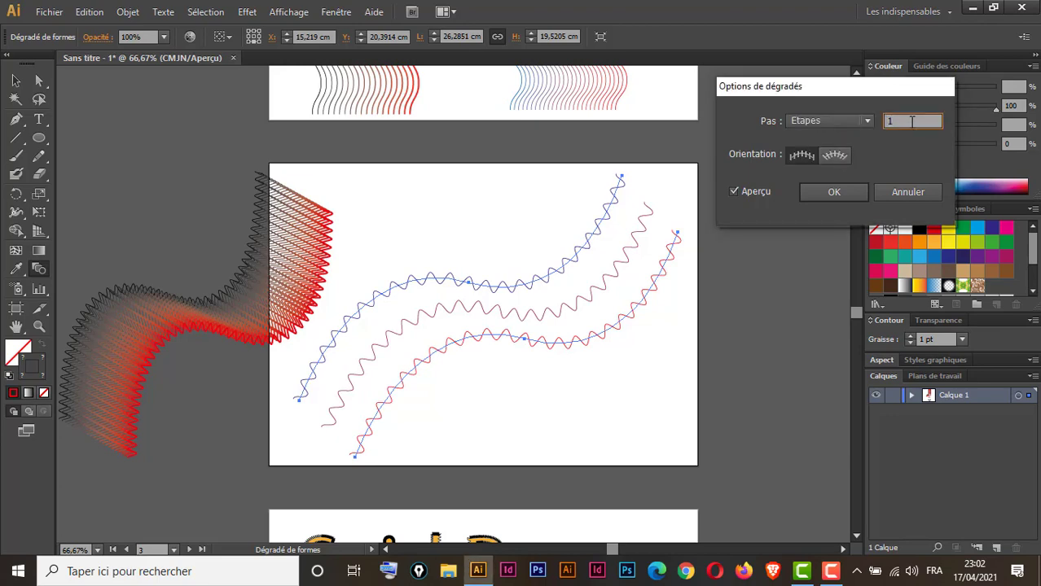
key(Up)
key(Up)
key(Up)
key(Up)
key(Up)
key(Up)
key(Up)
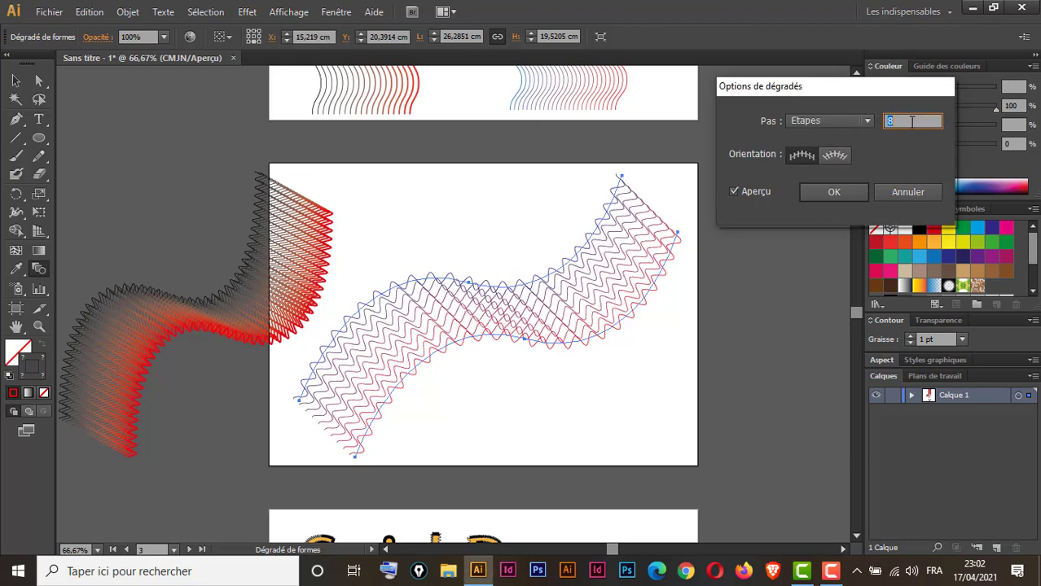
key(Up)
key(Up)
key(Up)
key(Up)
key(Up)
key(Up)
key(Up)
key(Up)
key(Up)
key(Up)
key(Up)
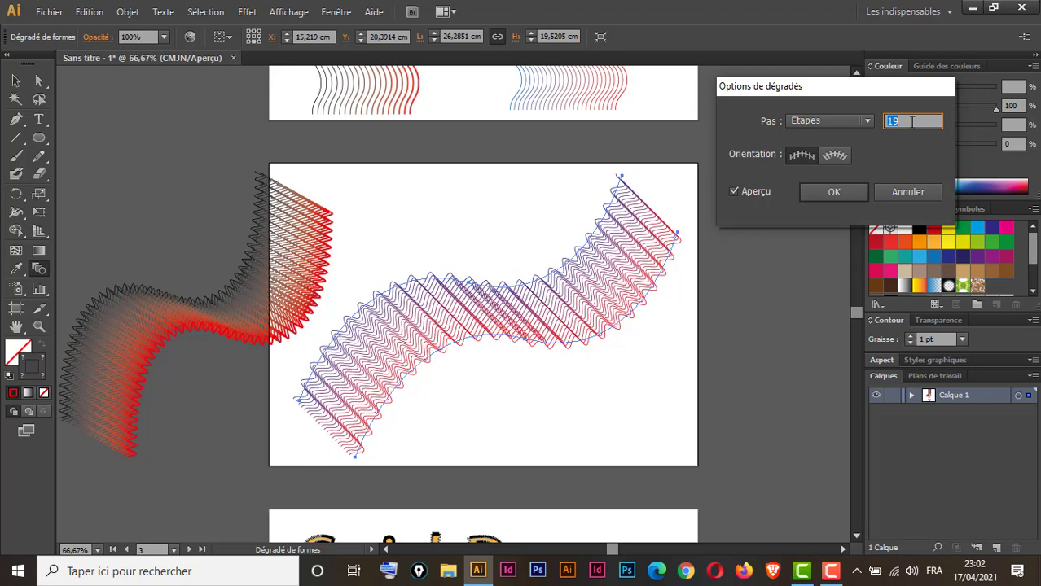
key(Up)
key(Up)
key(Up)
key(Up)
key(Up)
key(Up)
key(Up)
key(Up)
key(Up)
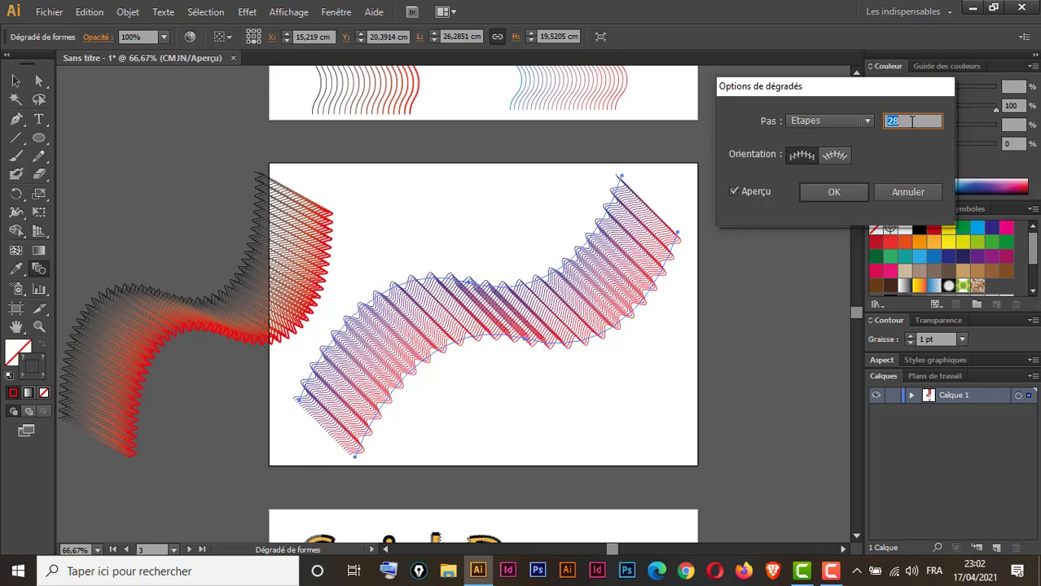
key(Down)
key(Down)
key(Down)
key(Down)
key(Down)
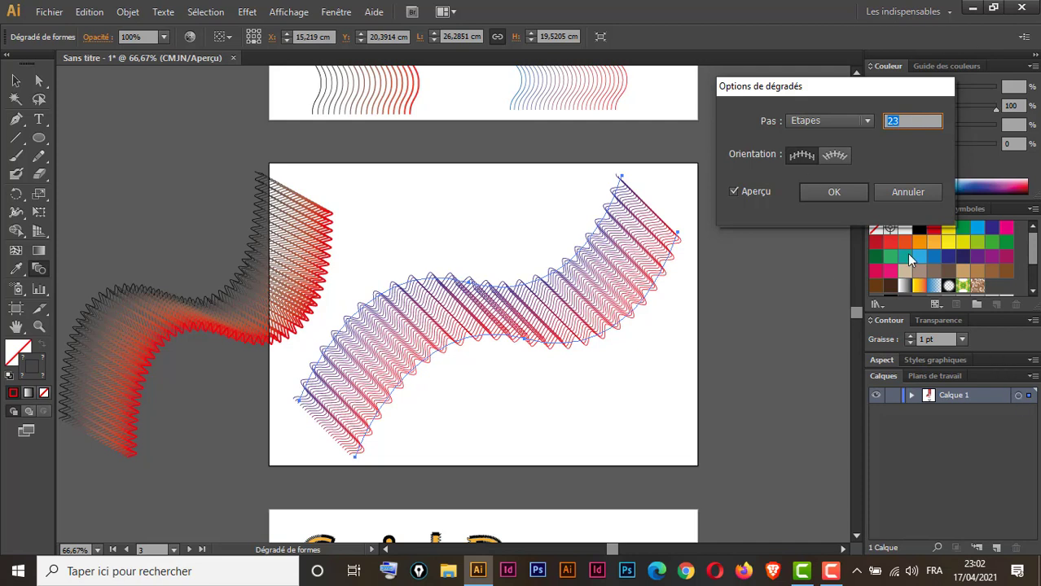
click(834, 192)
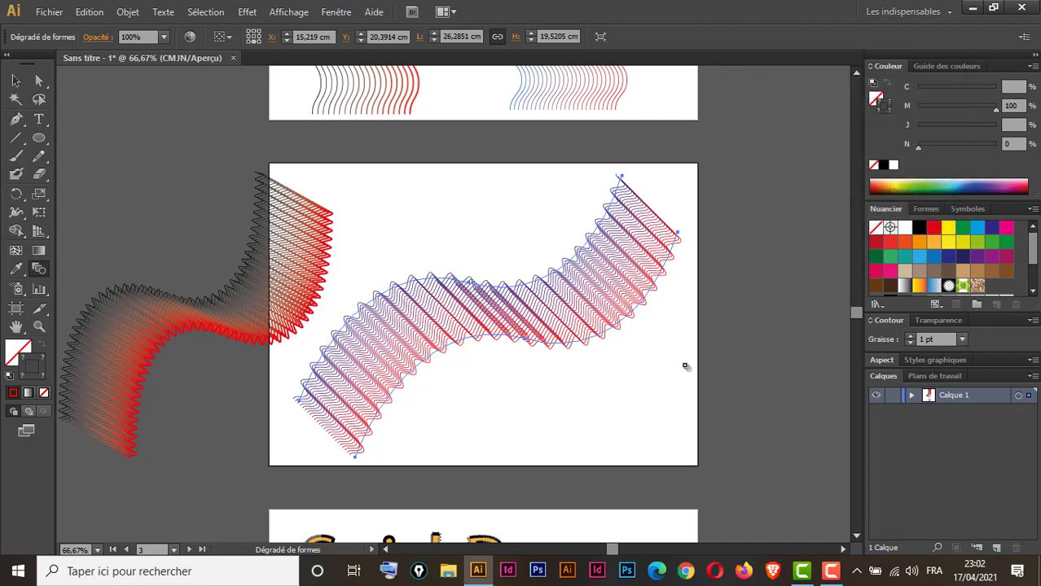
- Select only the lower red curve of the new blend and set its stroke weight to 2 pt
click(38, 79)
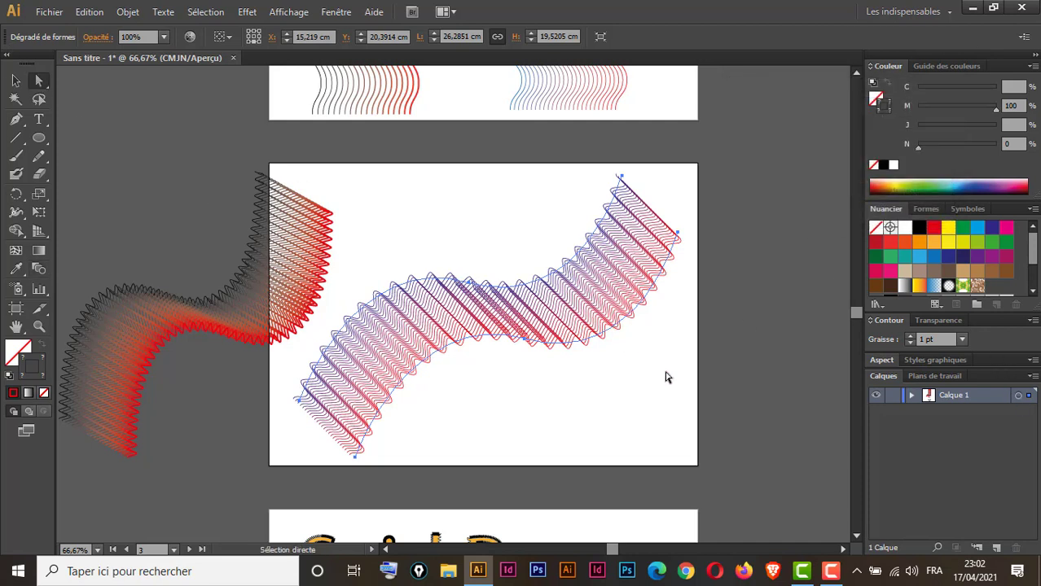
drag(661, 346, 553, 320)
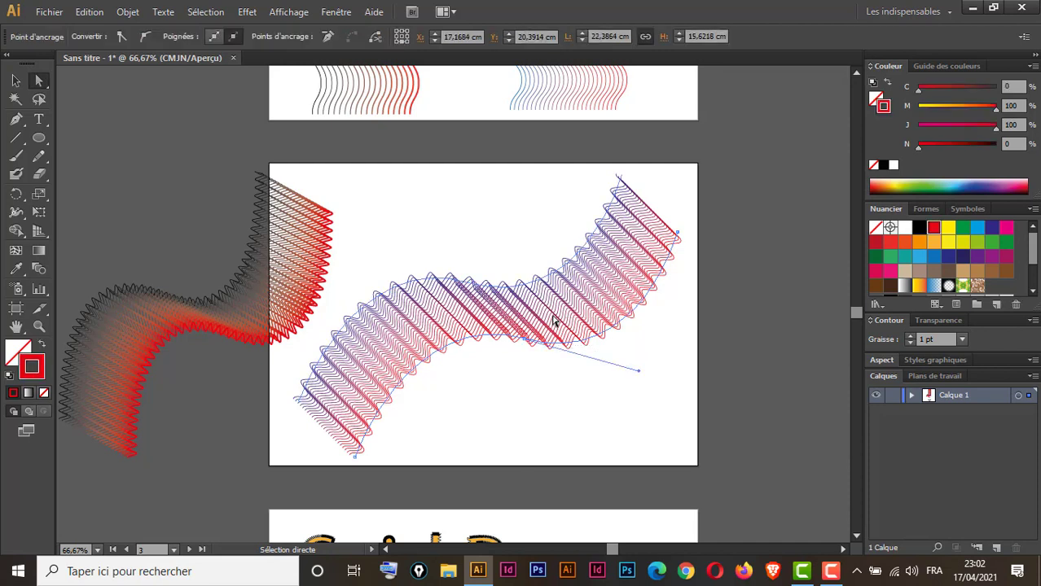
click(910, 336)
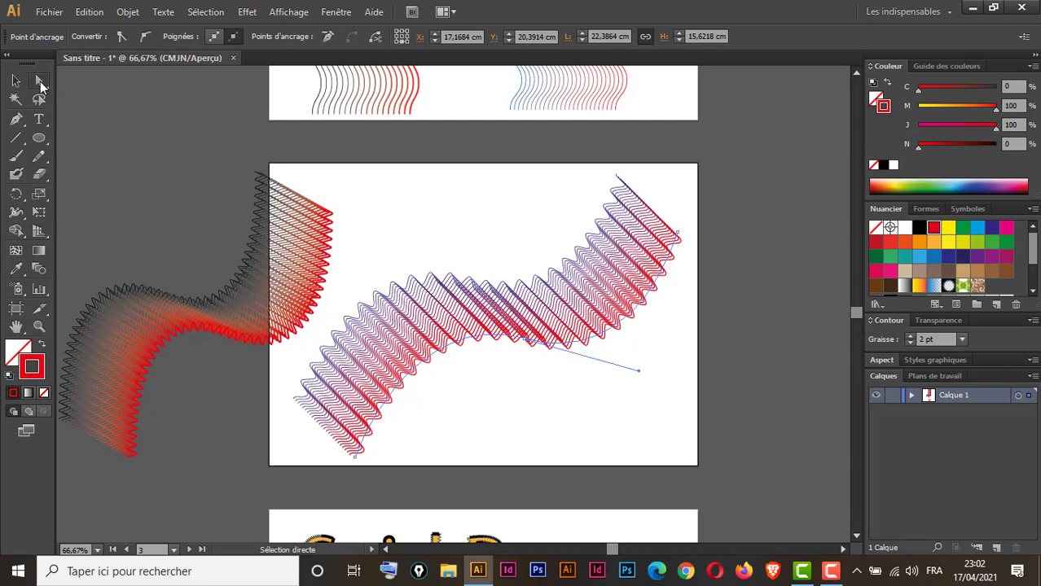
click(696, 245)
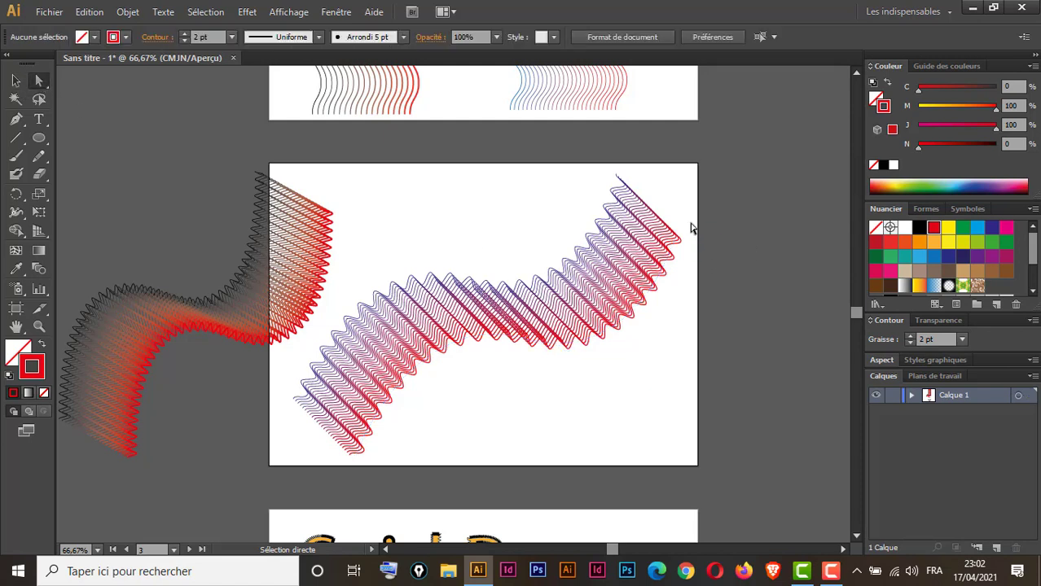
- Taper both ends of the blend by moving the red curve's upper end and the blue curve's lower end close to the opposite curve's ends
drag(691, 223, 629, 186)
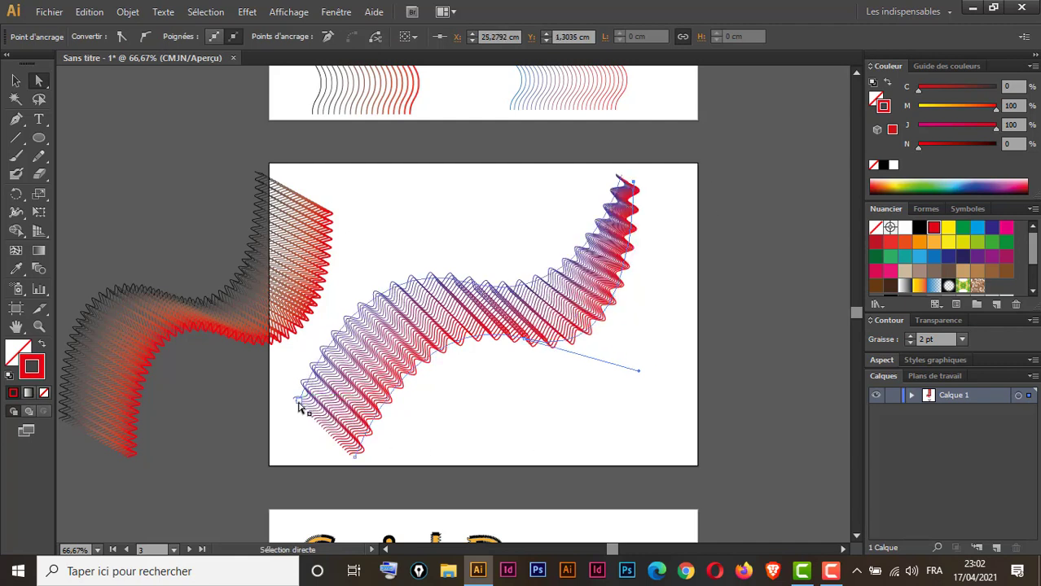
drag(301, 404, 349, 450)
click(16, 80)
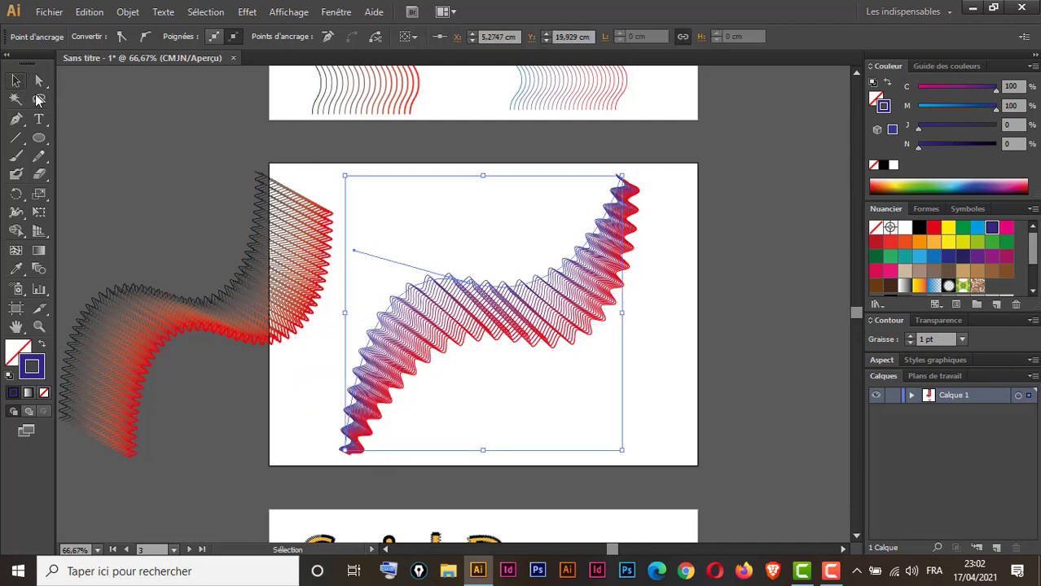
click(666, 340)
- Move the blue-to-red blend slightly right on its artboard and bring the black-to-red blend partly over the artboard's upper-left area
drag(502, 326, 541, 319)
drag(247, 303, 384, 327)
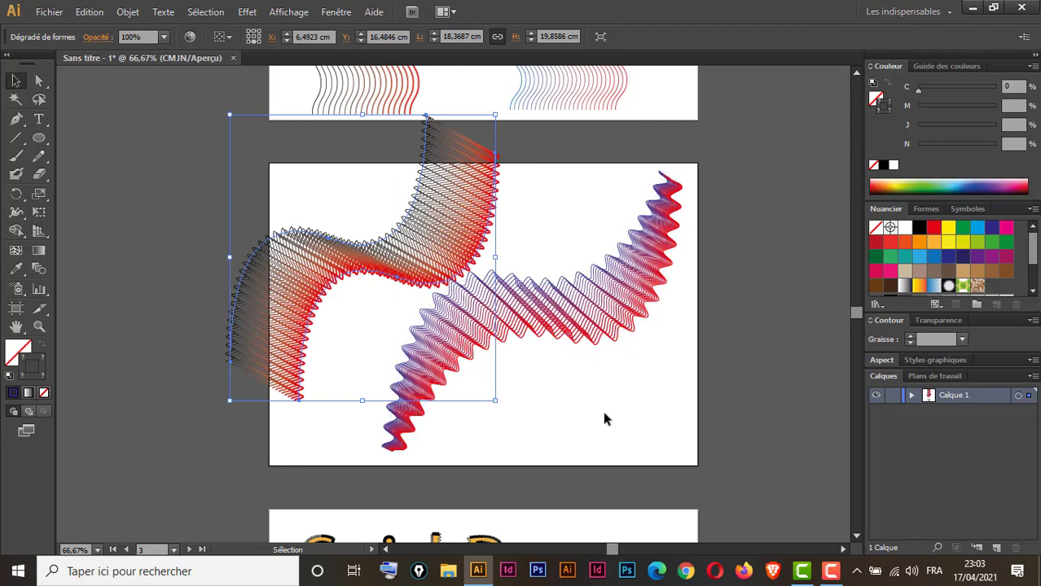
drag(432, 279, 375, 264)
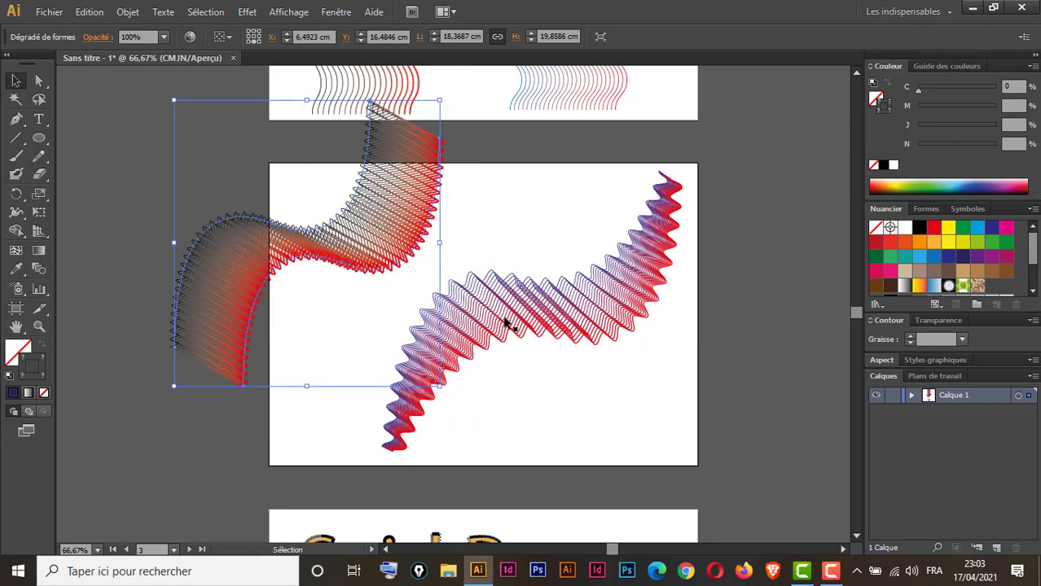
- Add a point text with the same wording as the orange lettering in the lower part of the fourth artboard
scroll(617, 239, up, 3)
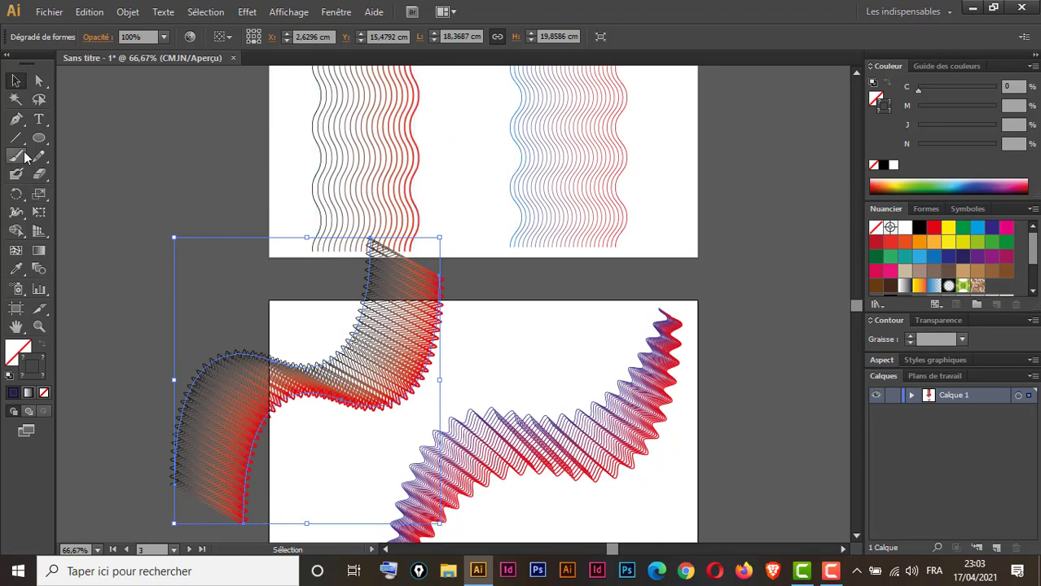
scroll(409, 345, down, 9)
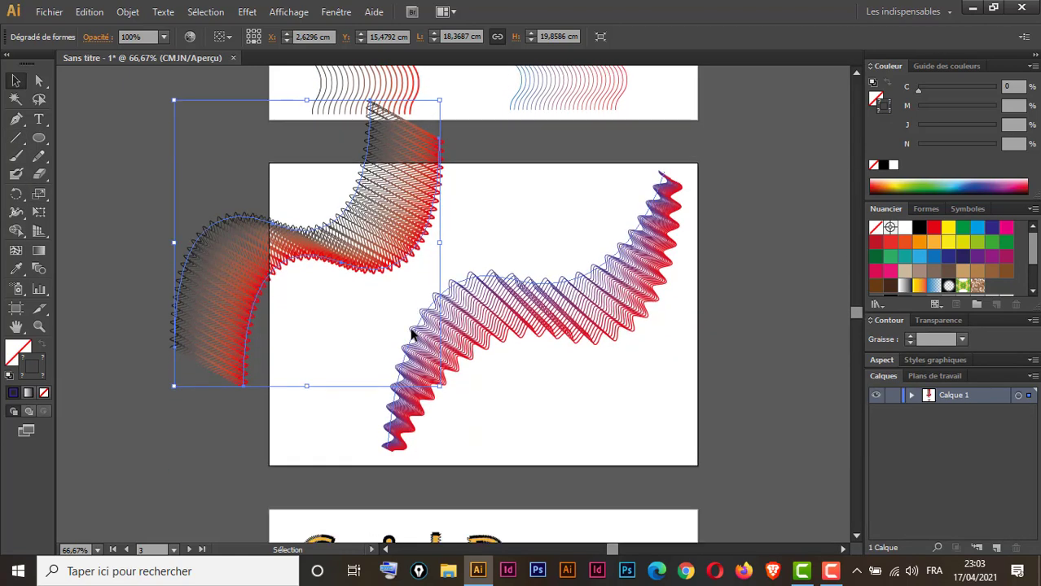
click(524, 386)
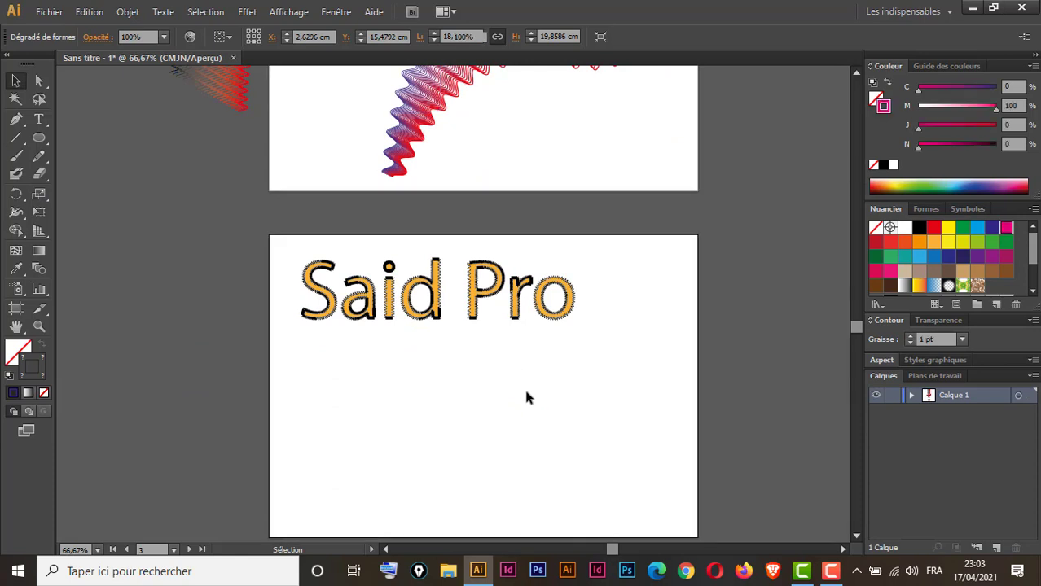
click(39, 119)
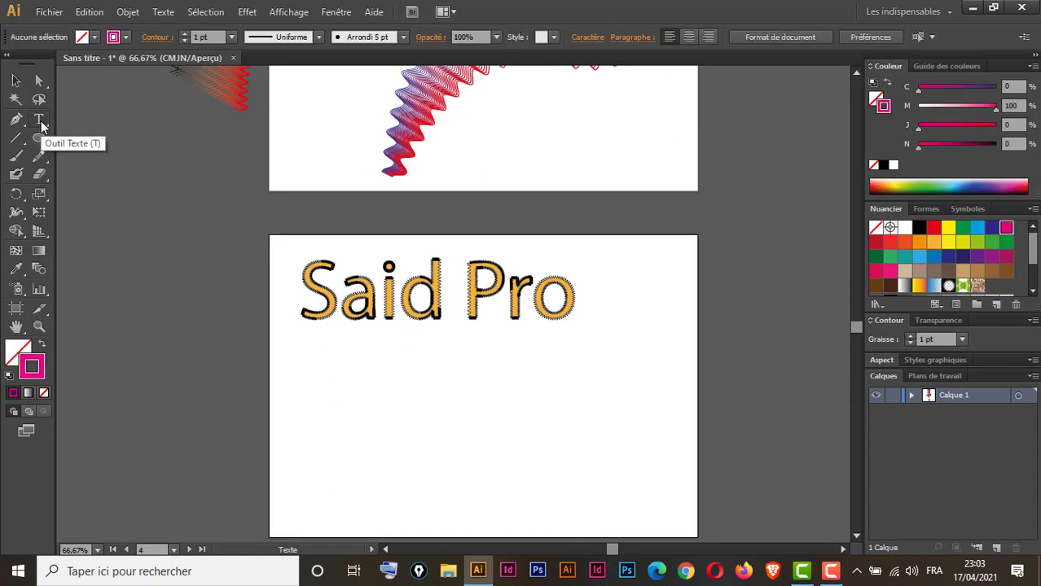
click(325, 459)
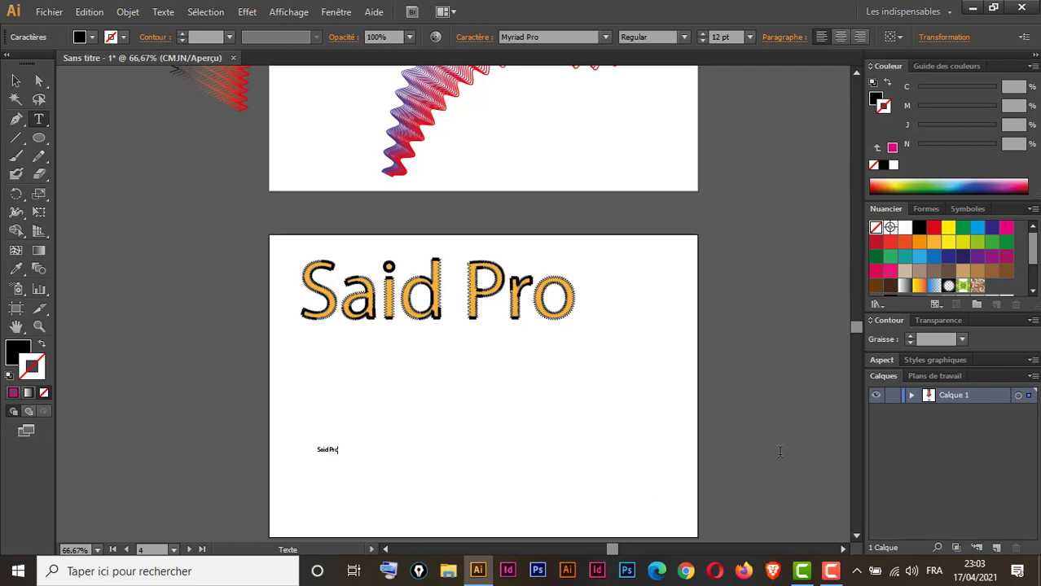
- Enlarge the new text to about 184 pt and place it below the orange lettering
click(16, 81)
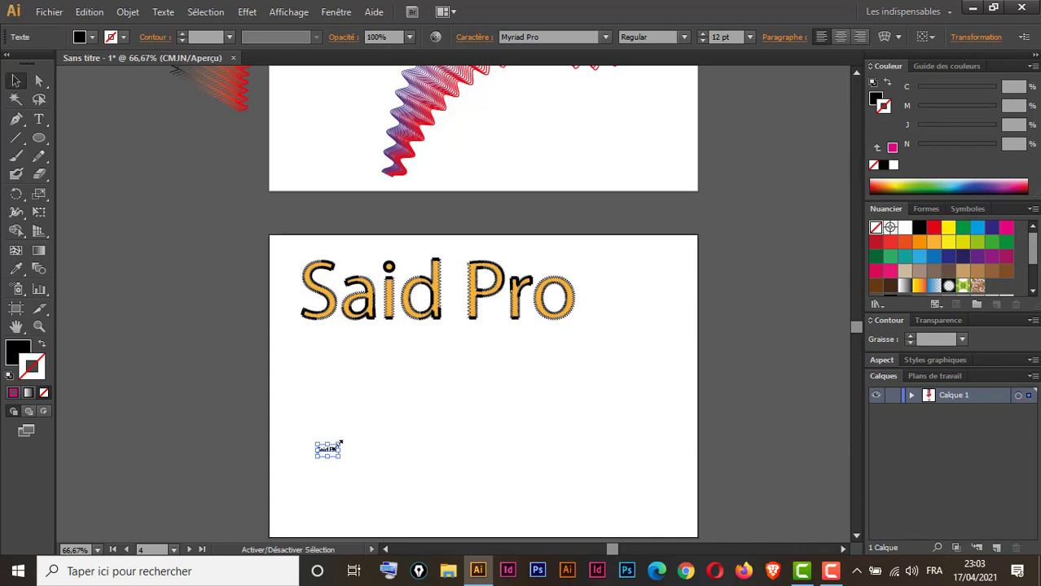
drag(339, 444, 625, 291)
drag(597, 419, 635, 442)
drag(519, 373, 519, 425)
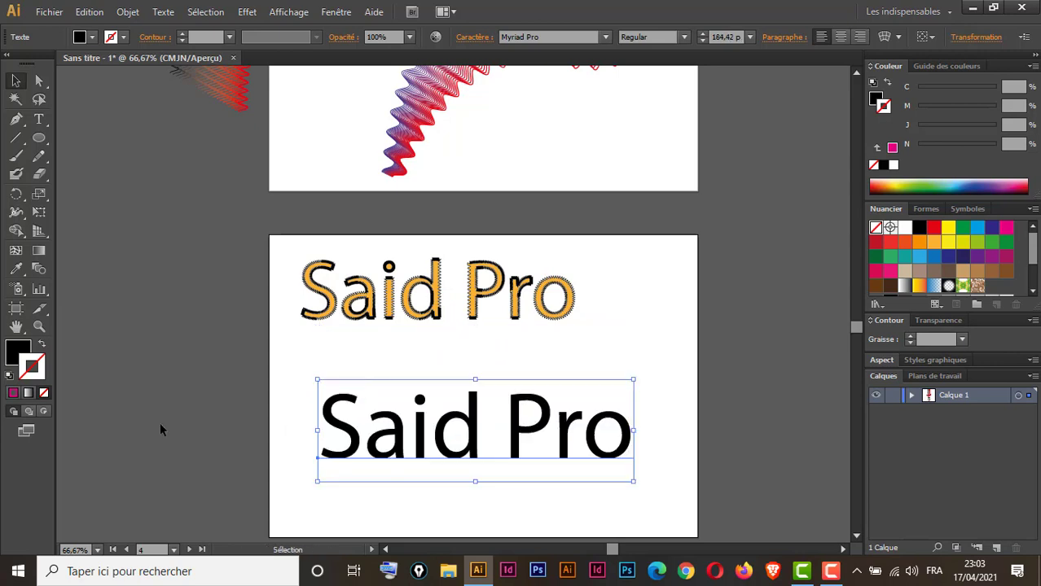
- Swap the new text's fill and stroke so it has a black outline and no fill
click(43, 346)
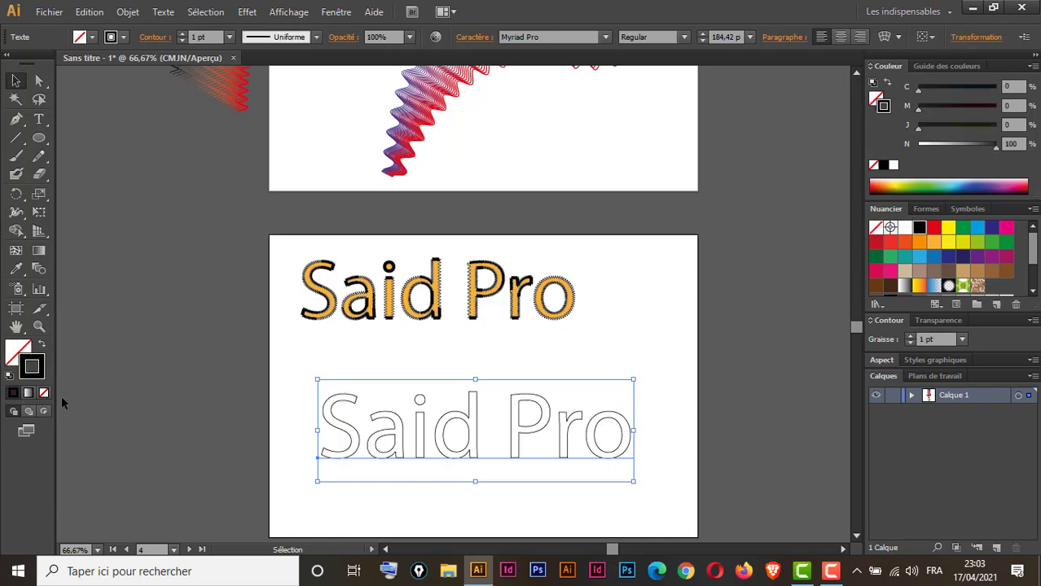
key(x)
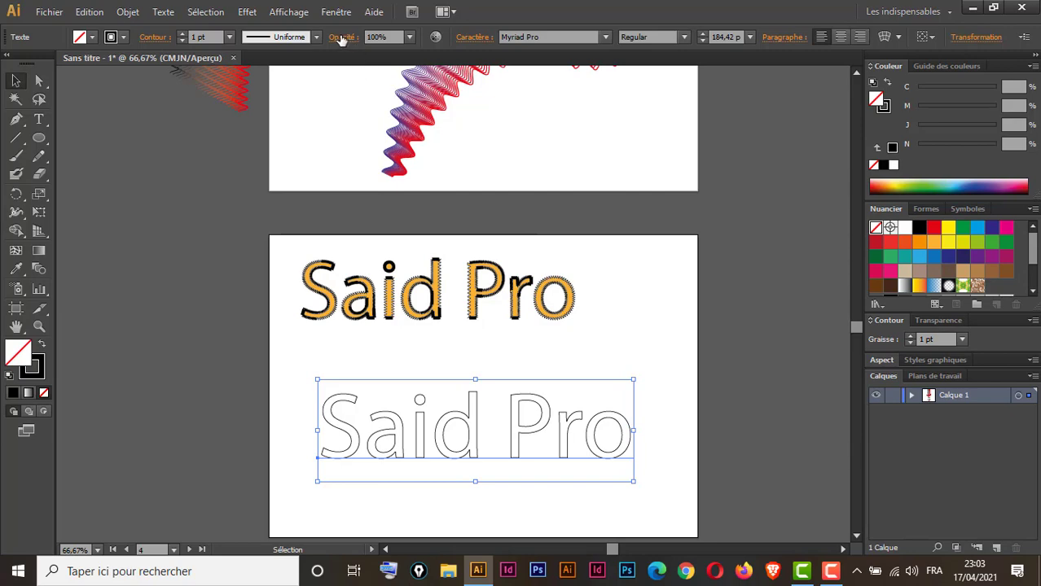
- Start a Zigzag effect on the outlined text with the preview enabled and set its size to 0,1 cm
key(ctrl+1)
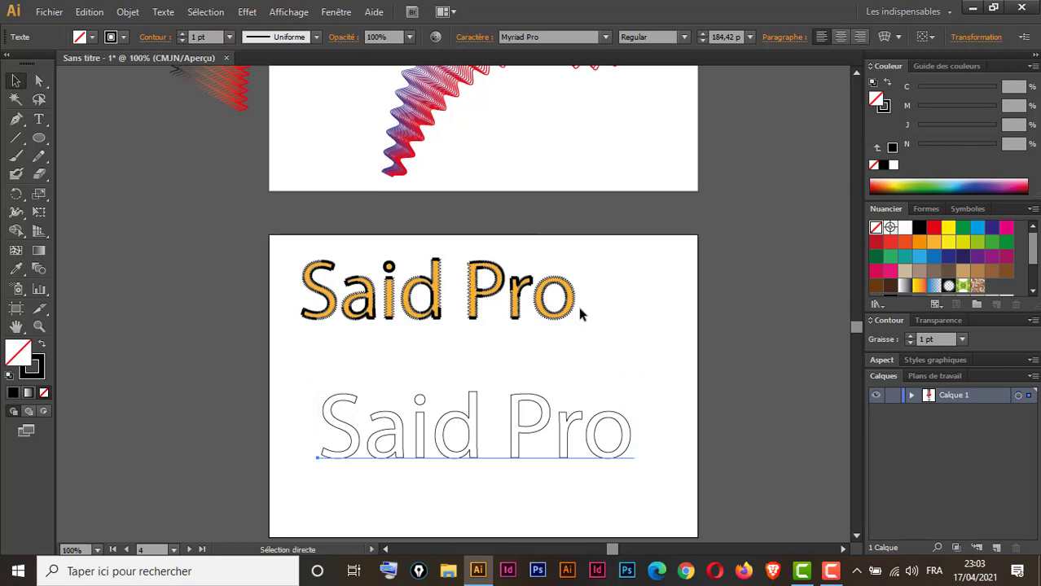
drag(671, 371, 588, 161)
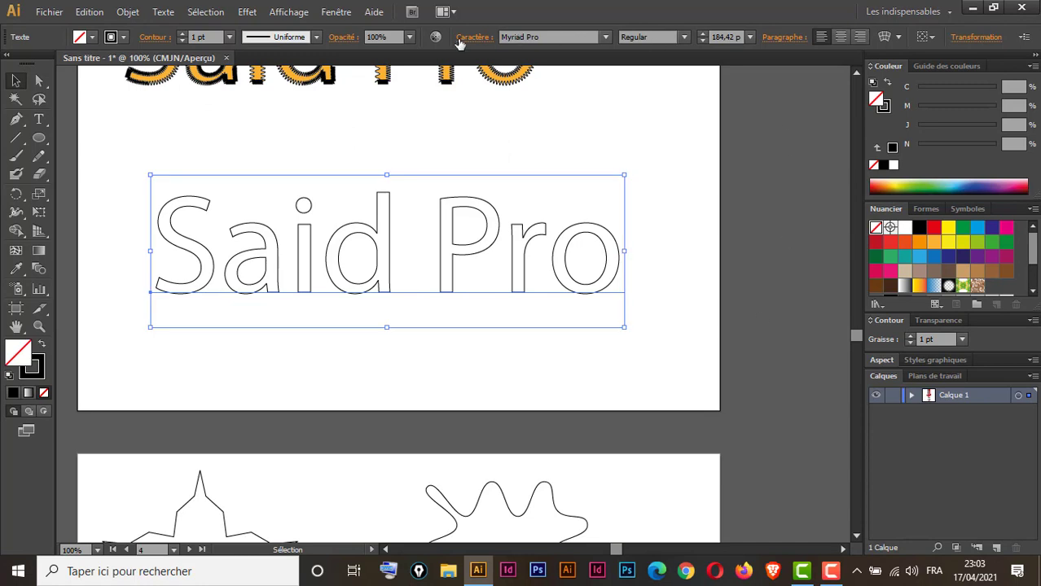
click(247, 13)
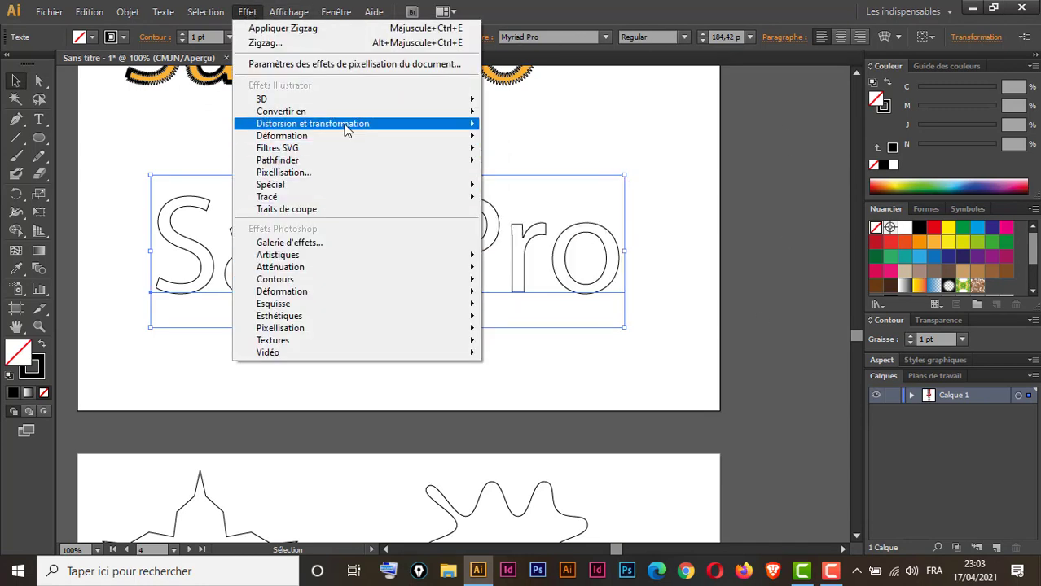
mouse_move(347, 128)
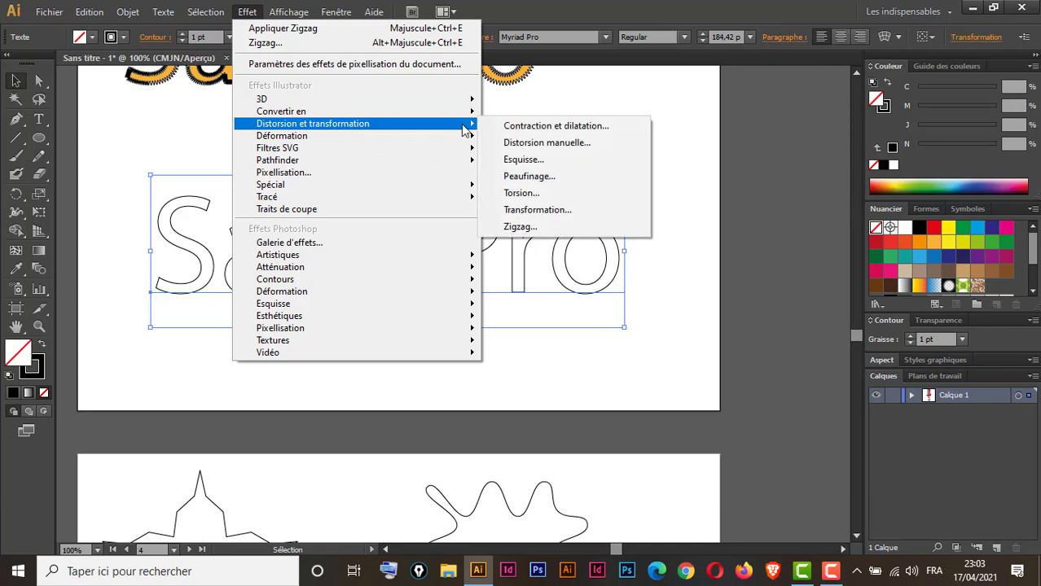
click(521, 227)
click(694, 281)
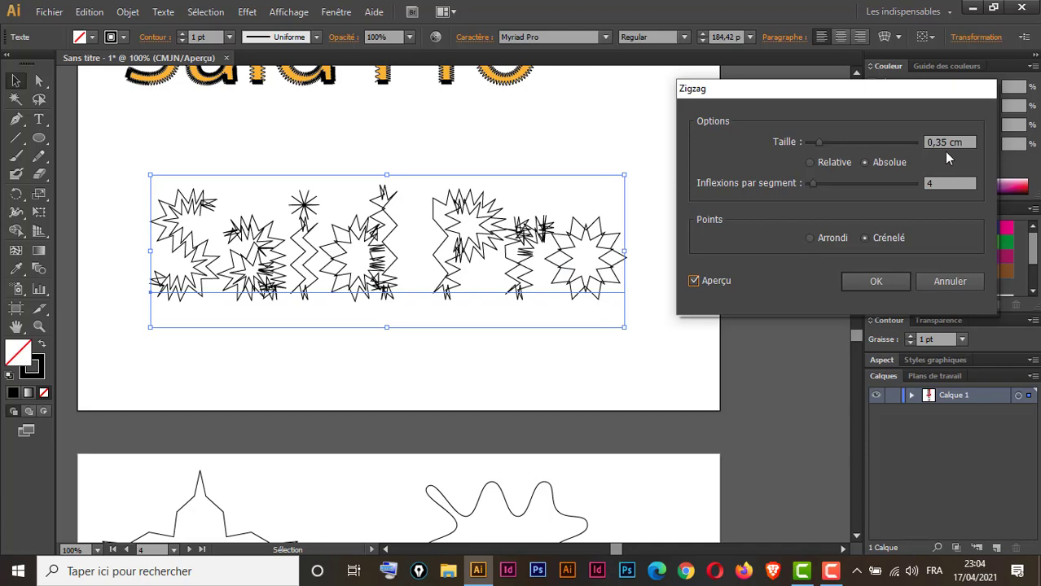
key(Down)
key(Down)
key(Down)
key(Down)
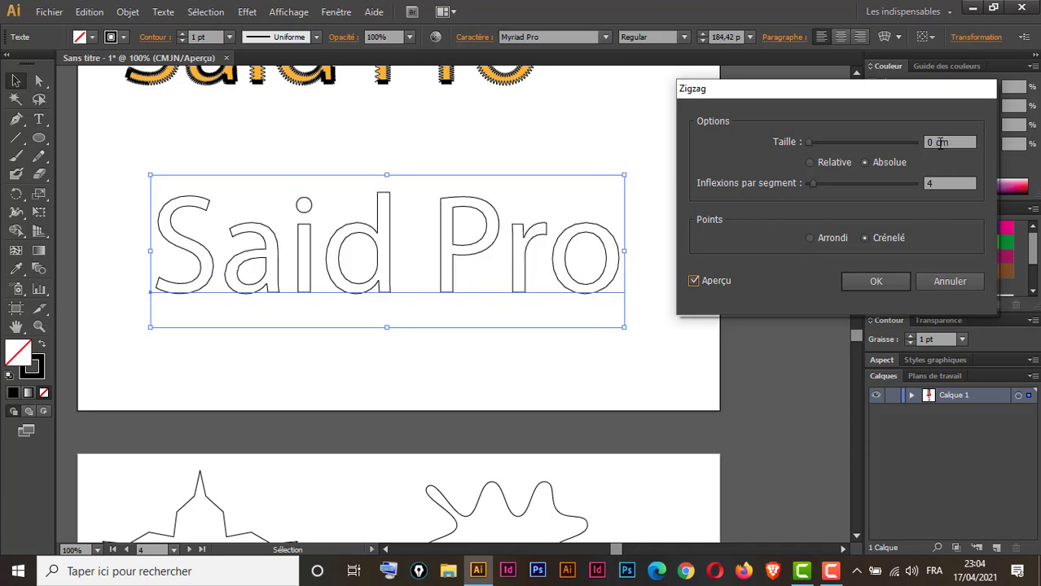
key(Up)
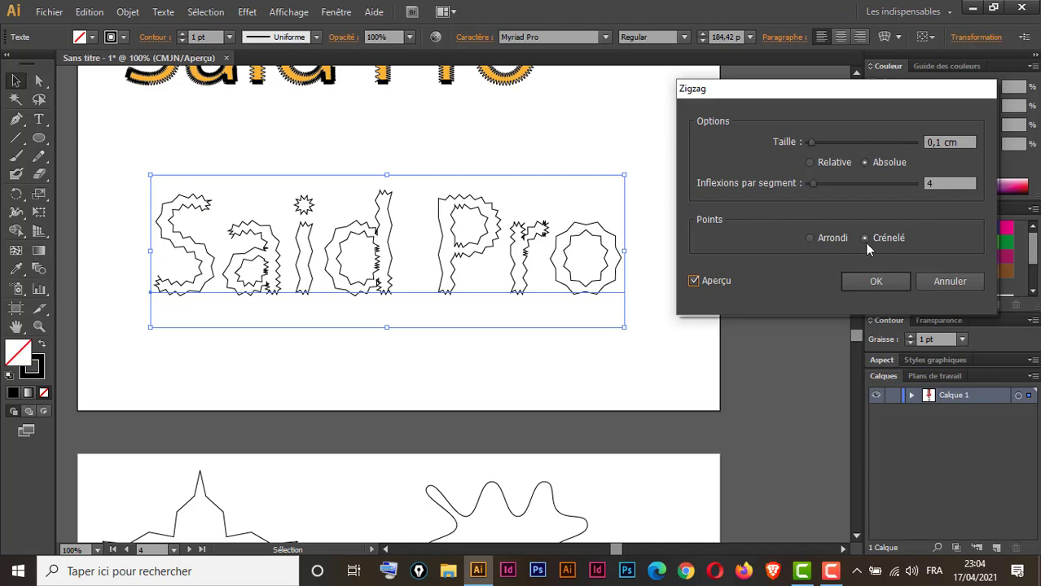
- Raise the Zigzag effect's ridges per segment to 30 for the outlined text
click(944, 184)
key(Up)
key(Up)
key(Up)
key(Up)
key(Up)
key(Up)
key(Up)
key(Up)
key(Up)
key(Up)
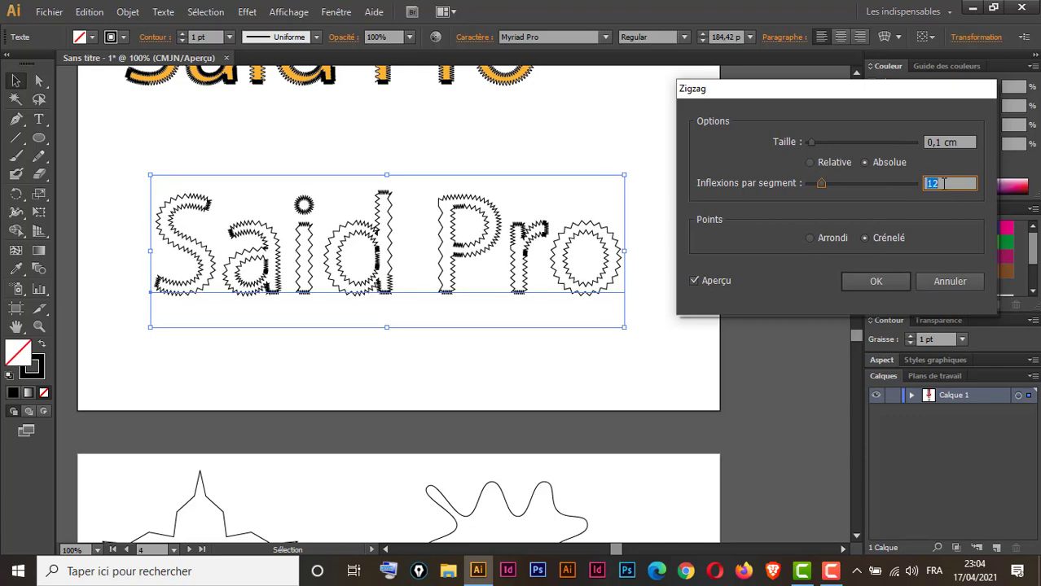
key(Up)
key(Up)
key(Up)
key(Up)
key(Up)
key(Up)
key(Up)
key(Up)
key(Up)
key(Up)
key(Up)
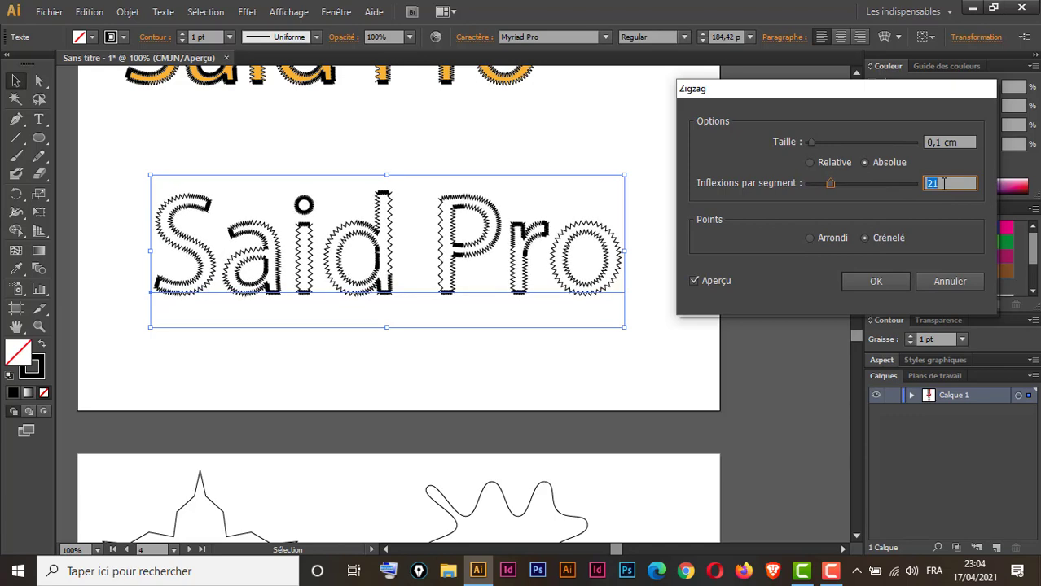
key(Up)
key(Up)
key(Up)
key(Up)
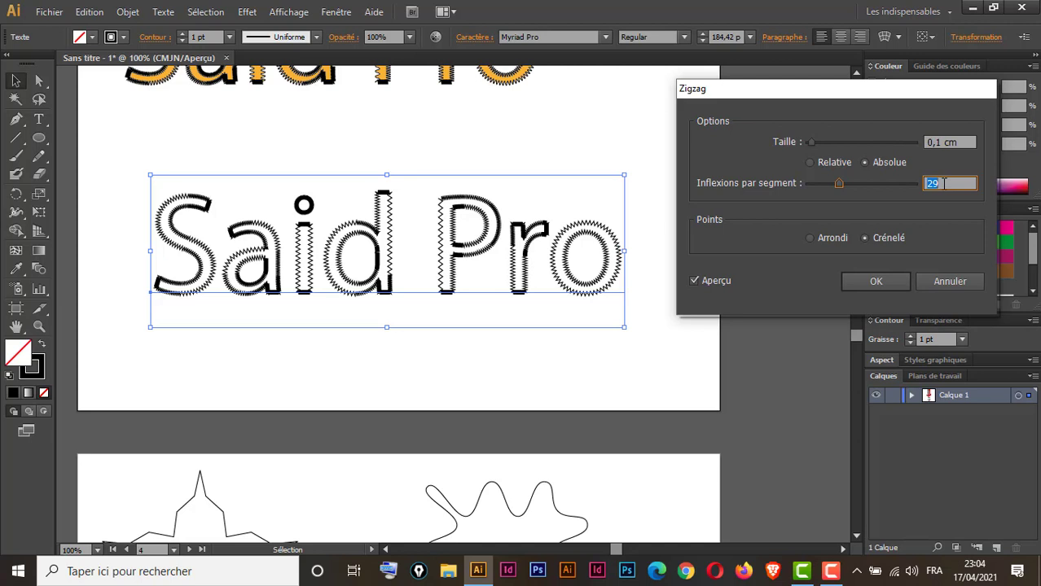
key(Up)
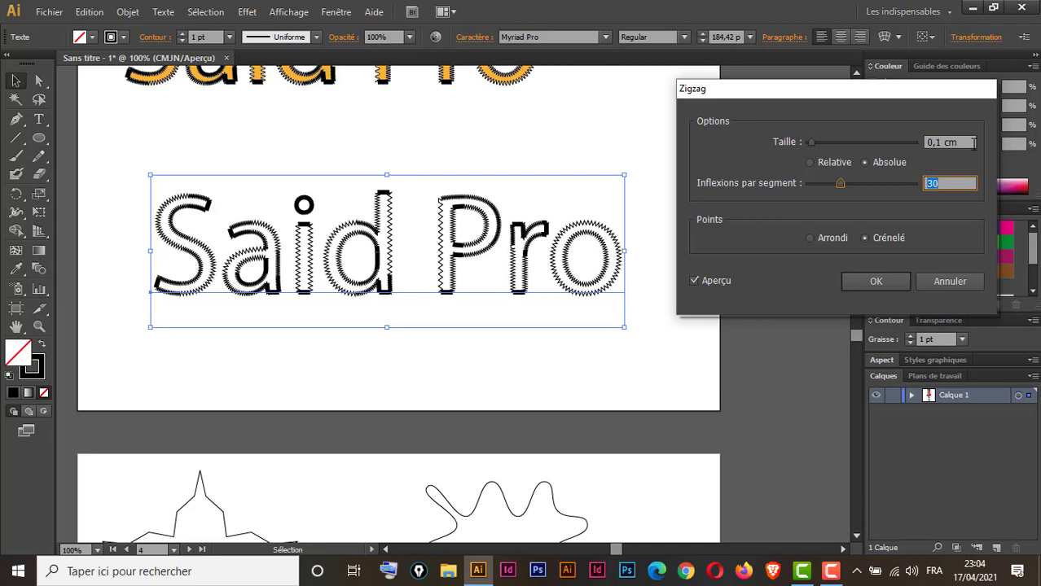
- Try a 0,2 cm size and rounded points, then apply the Zigzag effect with 0,1 cm and corner points (Crénelé)
click(940, 143)
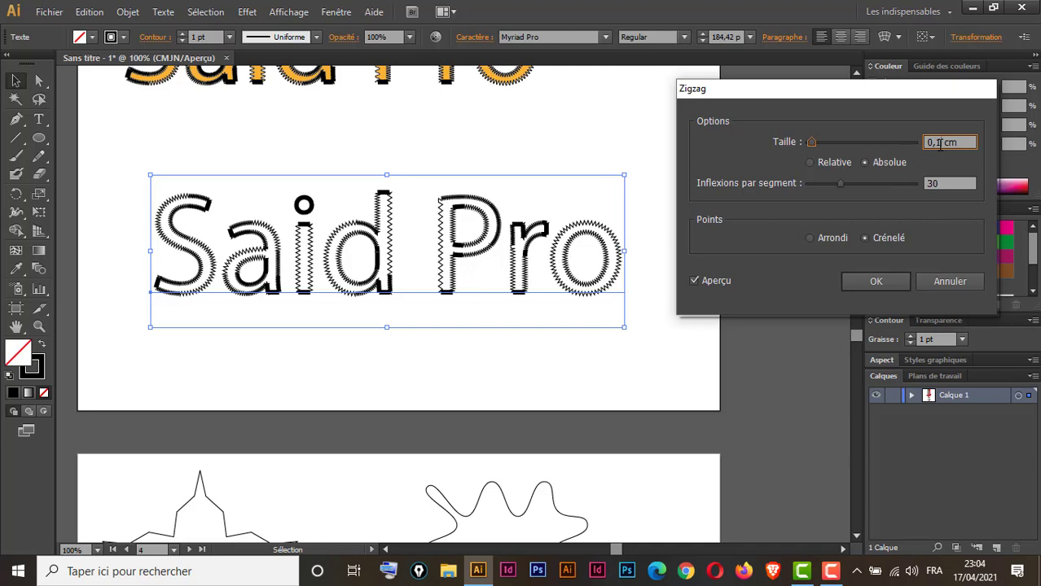
key(Up)
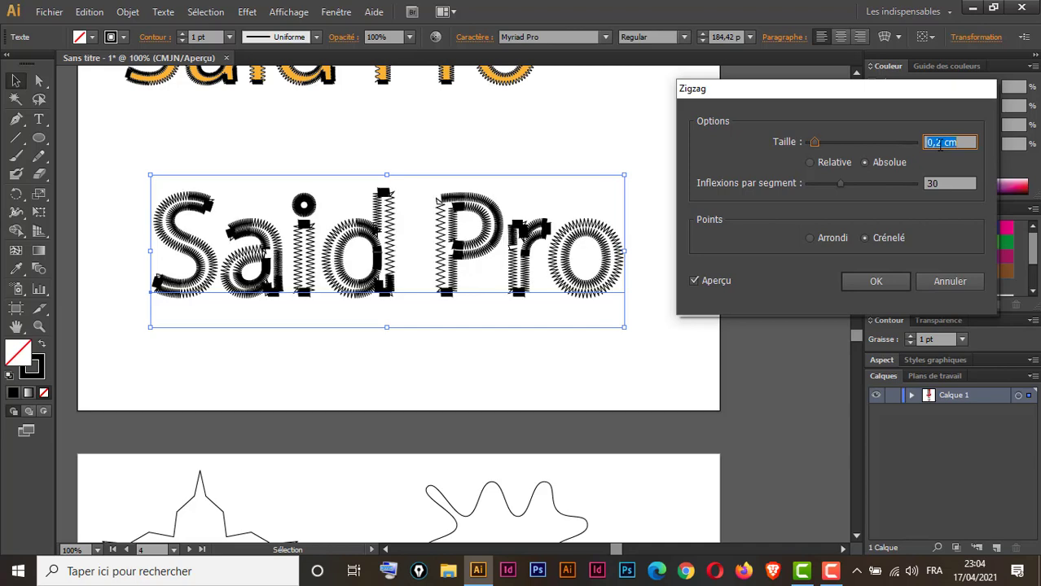
key(Down)
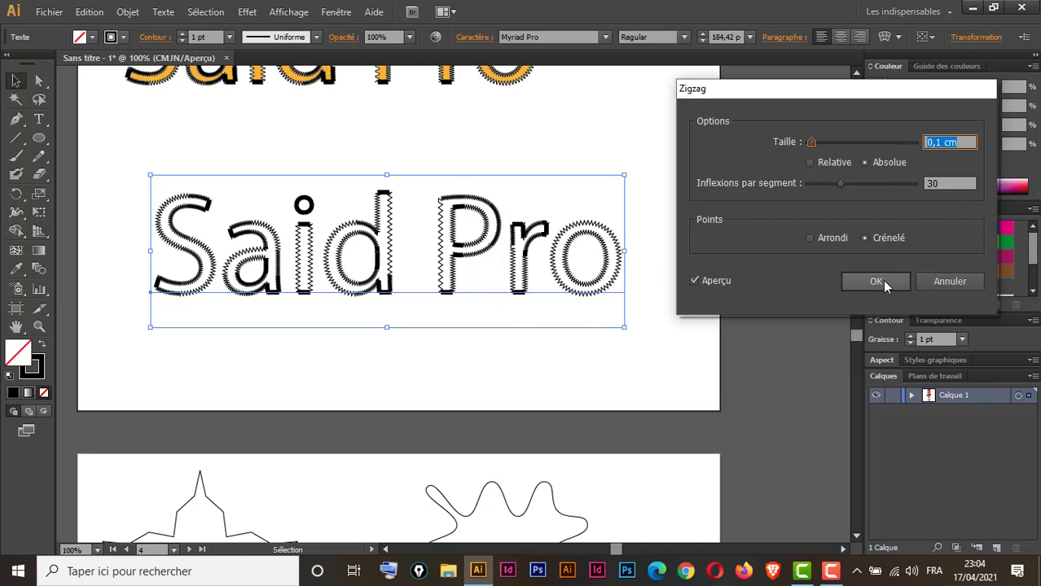
click(811, 241)
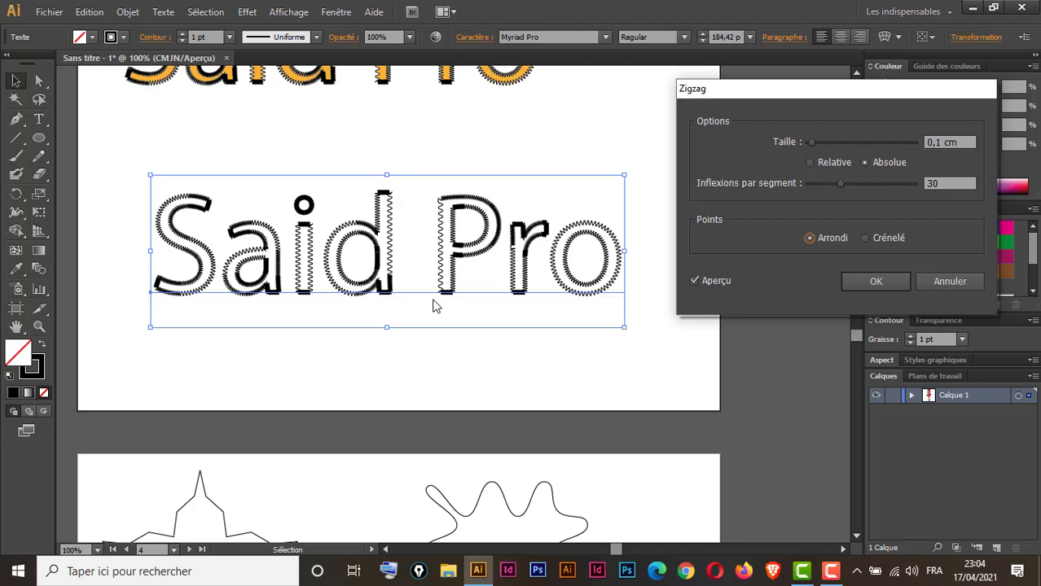
click(865, 239)
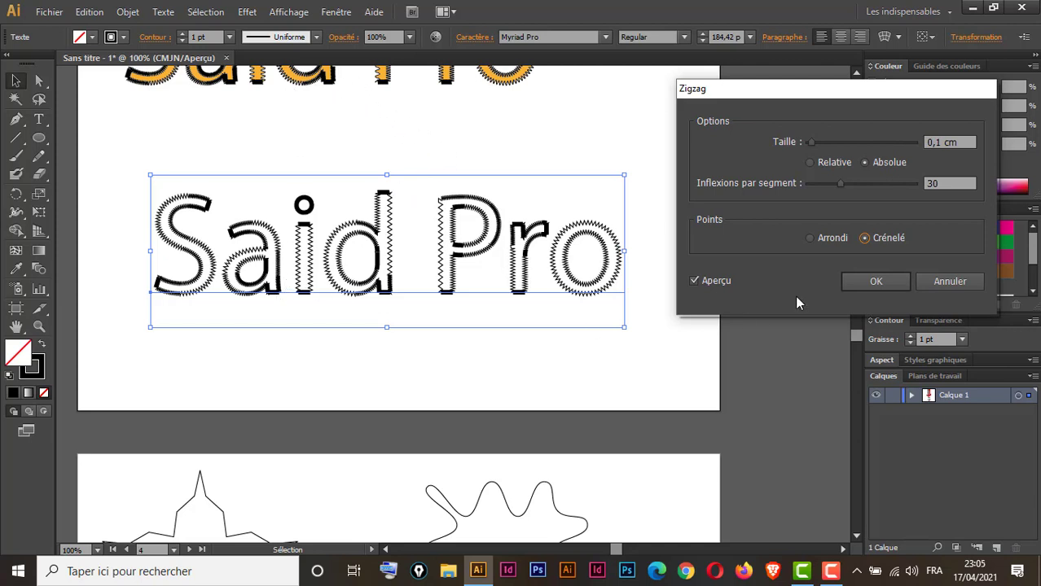
click(873, 285)
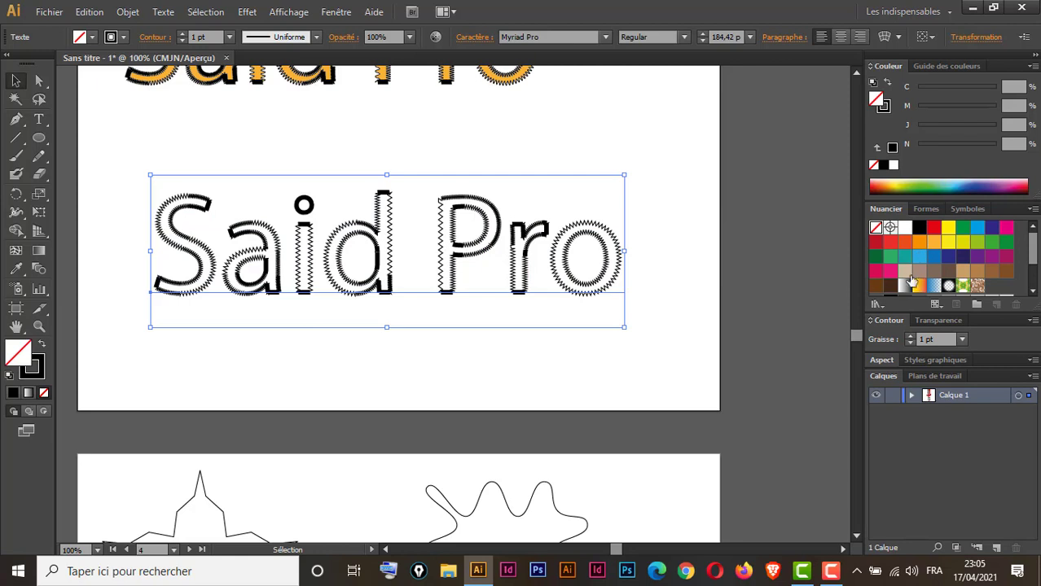
- Fill the zigzag-outlined text with the light orange swatch (M 35, J 85) and deselect it
click(906, 245)
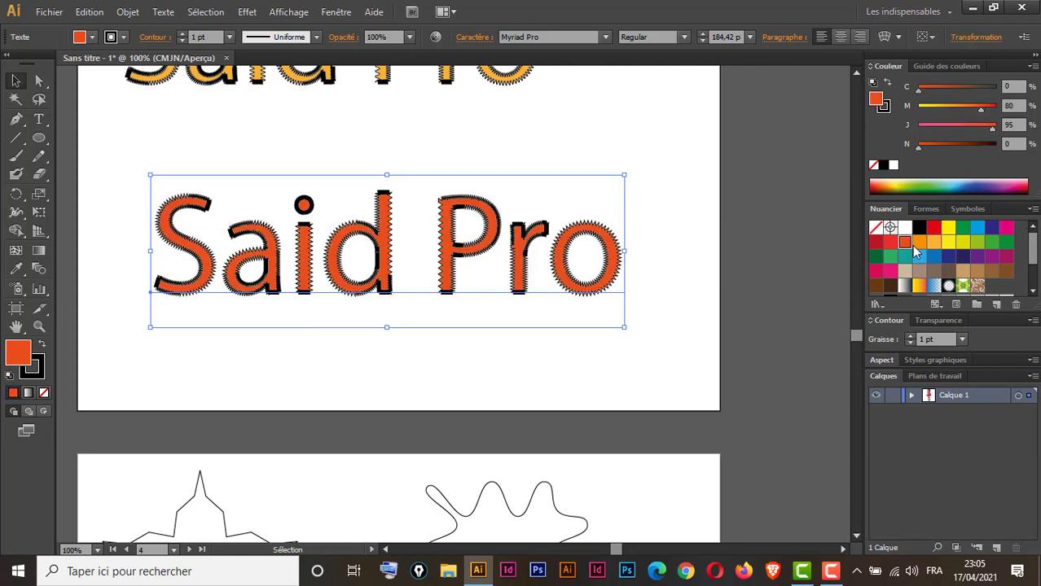
click(934, 244)
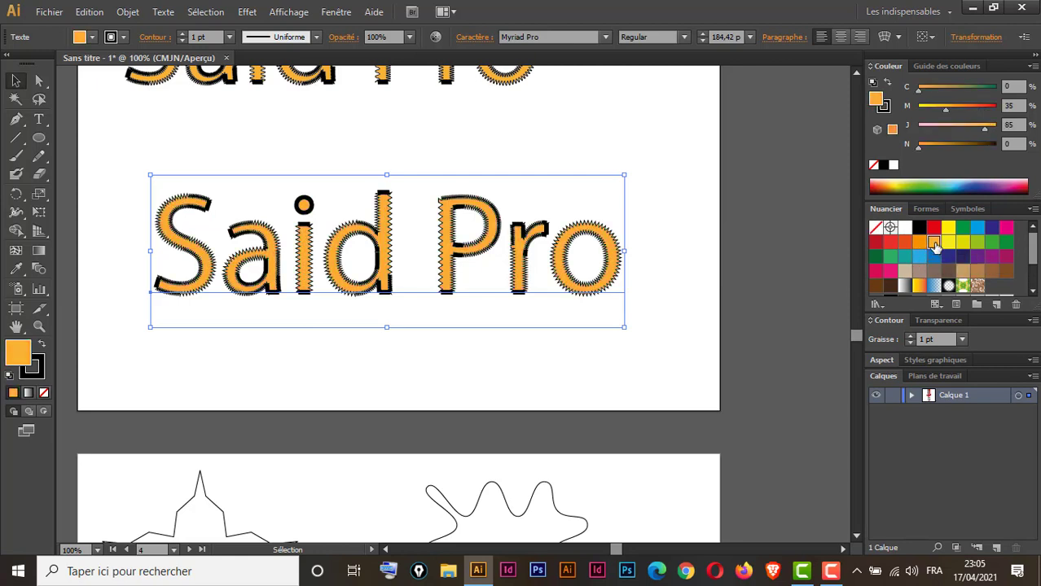
click(687, 270)
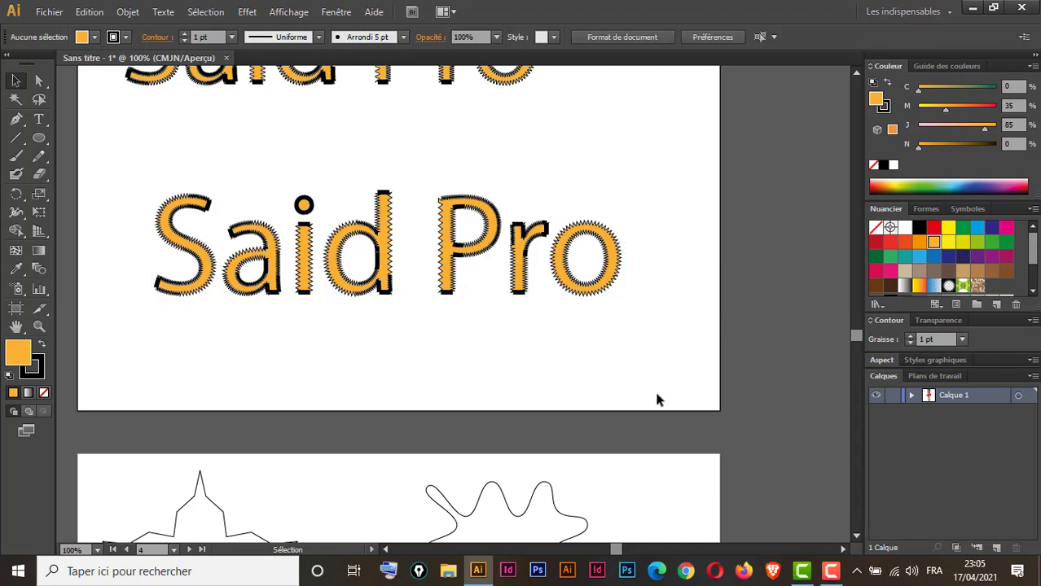
- Inspect the lower lettering's zigzag edges up close and move the text up and right, partly past the artboard's right edge
scroll(658, 399, up, 3)
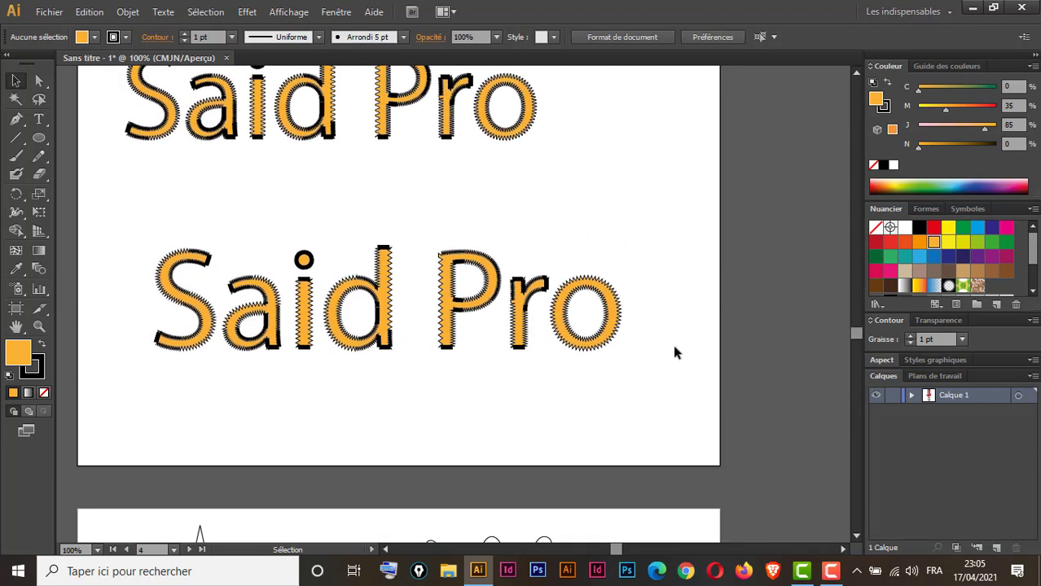
click(438, 349)
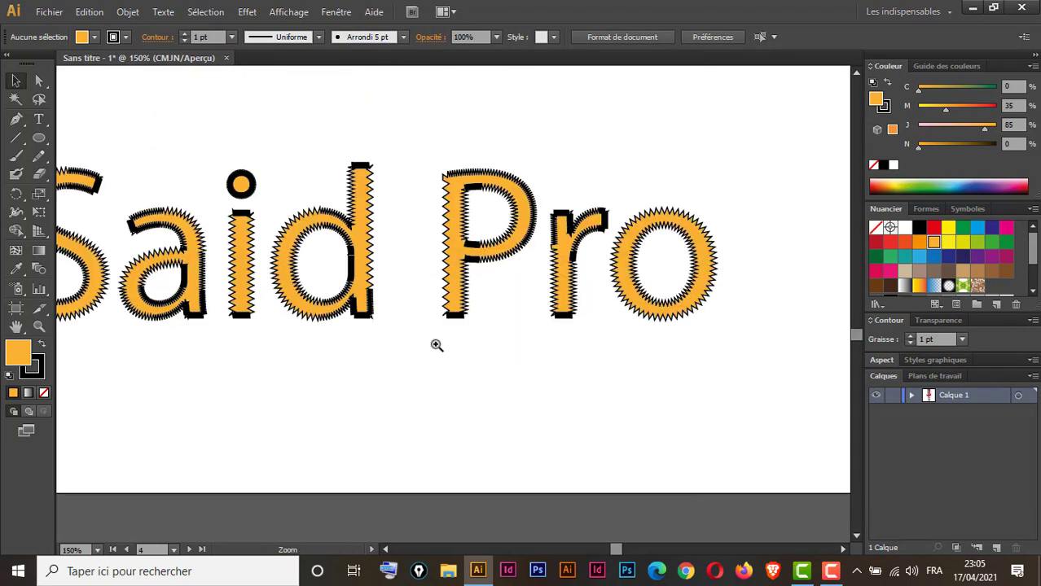
ctrl+click(427, 324)
drag(432, 274, 519, 369)
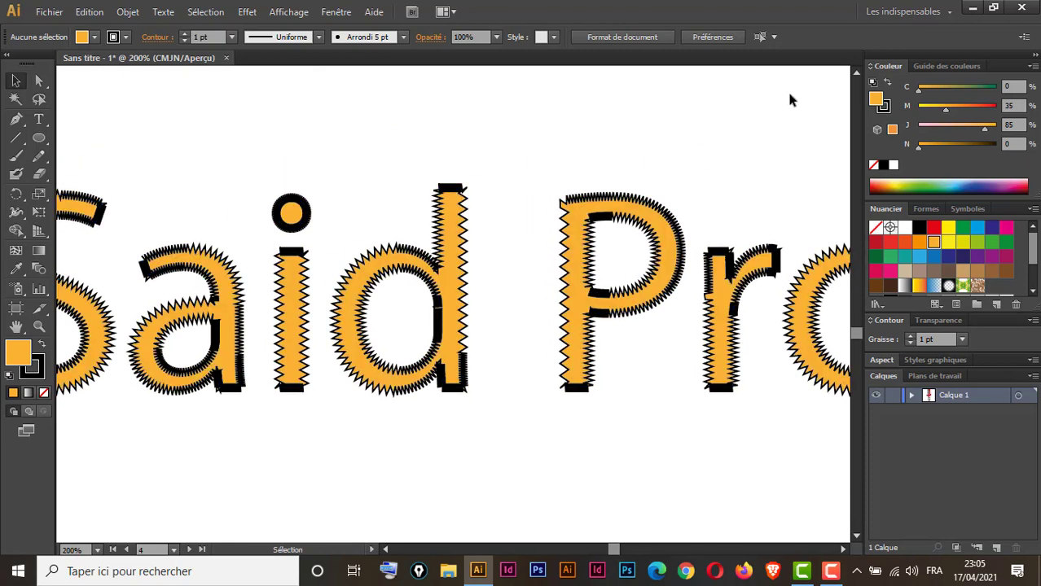
key(ctrl+minus)
key(ctrl+minus)
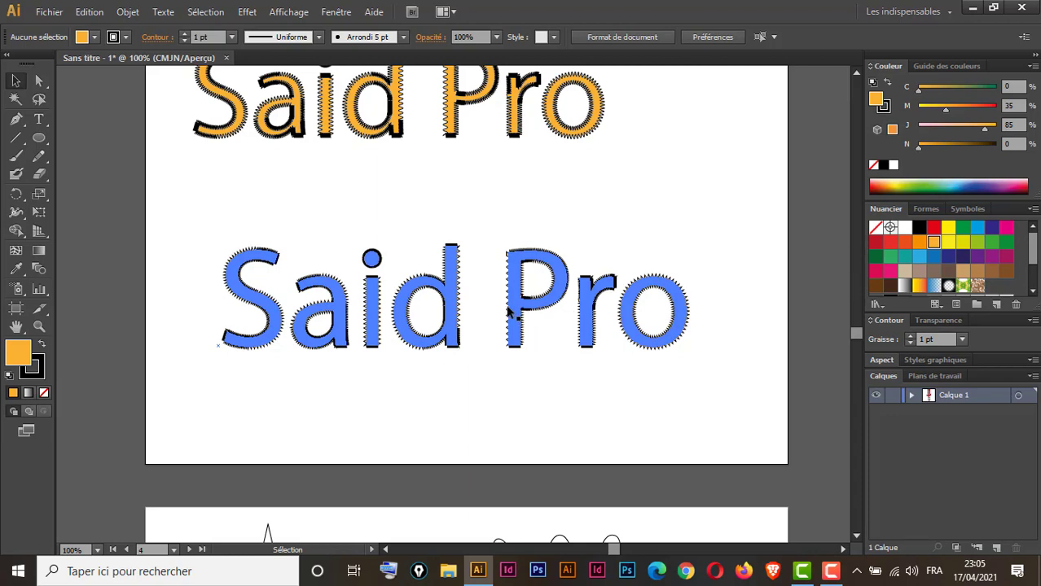
drag(510, 310, 603, 242)
drag(440, 255, 599, 245)
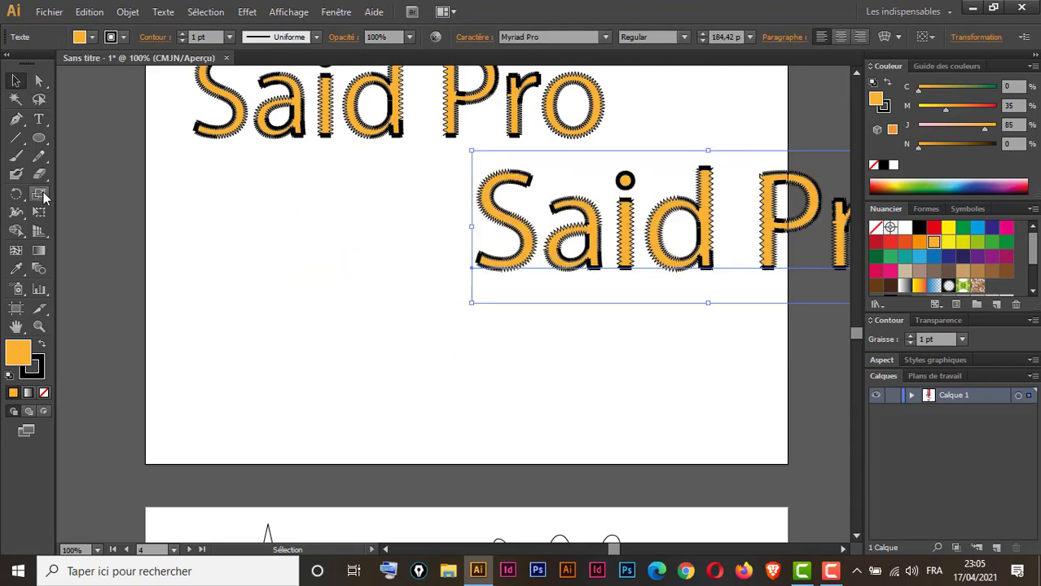
- Add a point text "S" in the lower left of the fourth artboard and enlarge it to about 218 pt
click(38, 121)
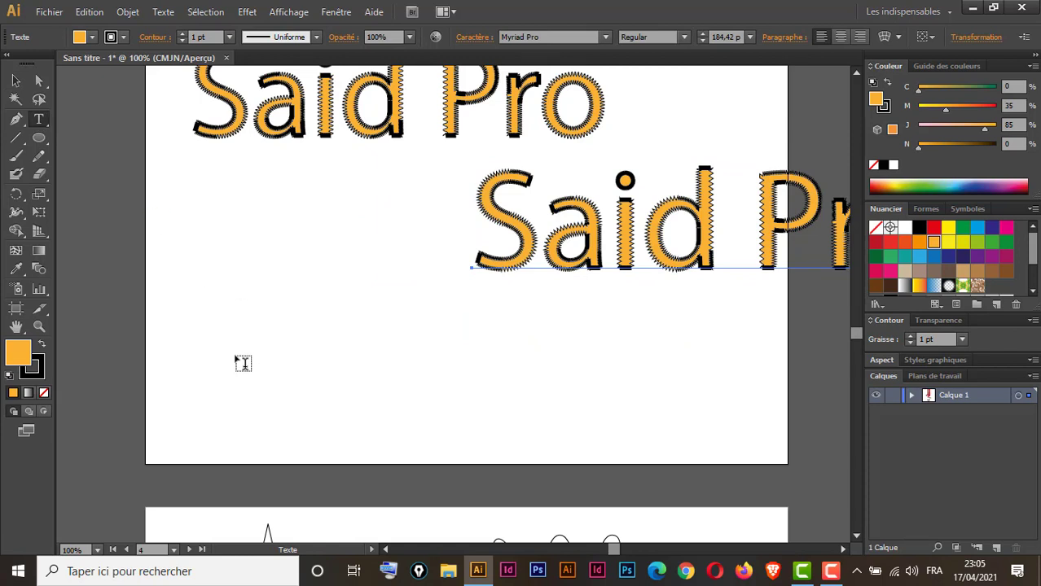
click(236, 360)
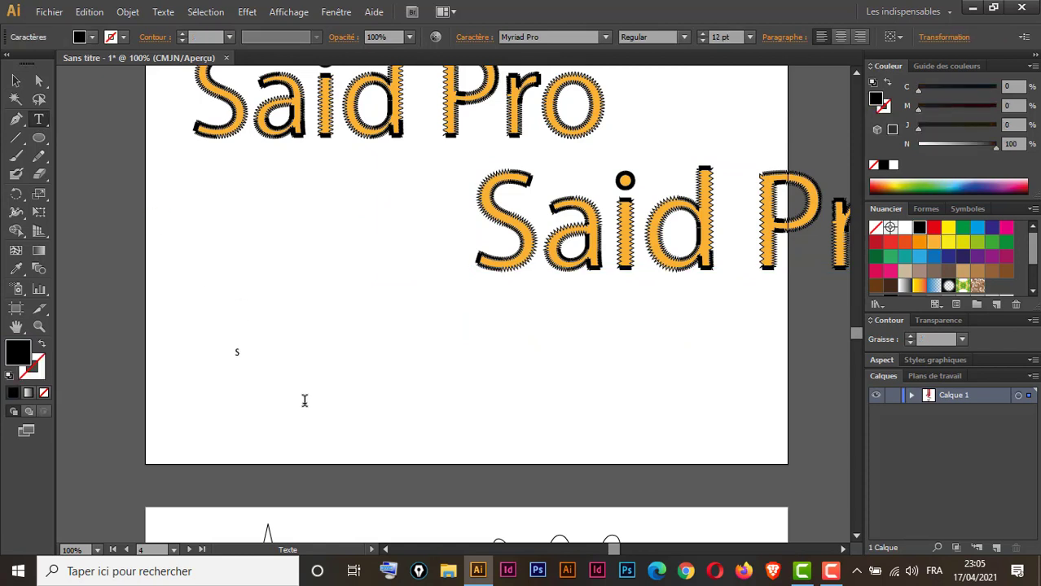
click(16, 83)
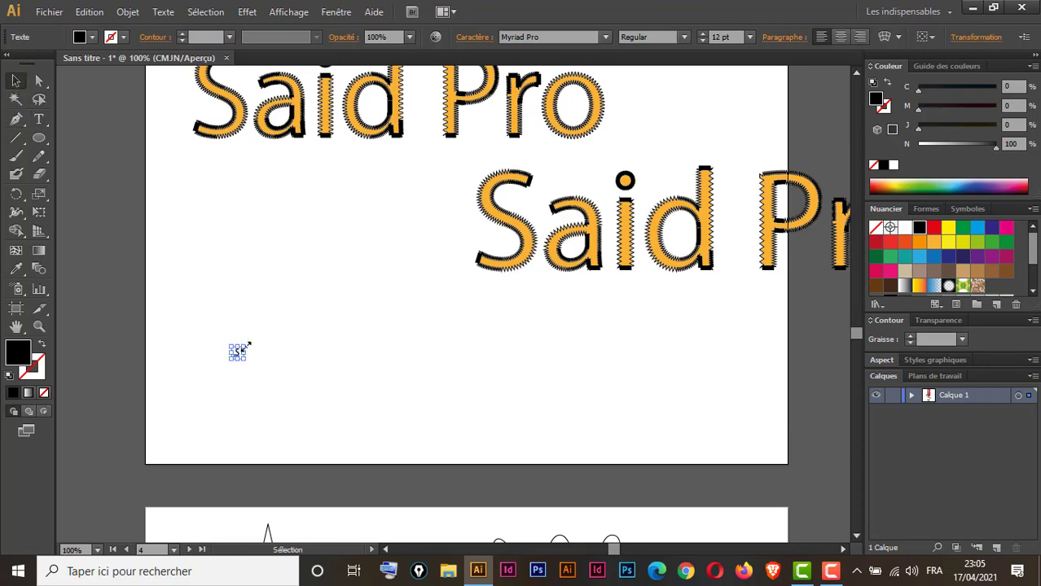
drag(246, 345, 447, 187)
- Duplicate the large S to its right and change the copy's letter to P
drag(369, 260, 411, 353)
key(t)
double_click(412, 348)
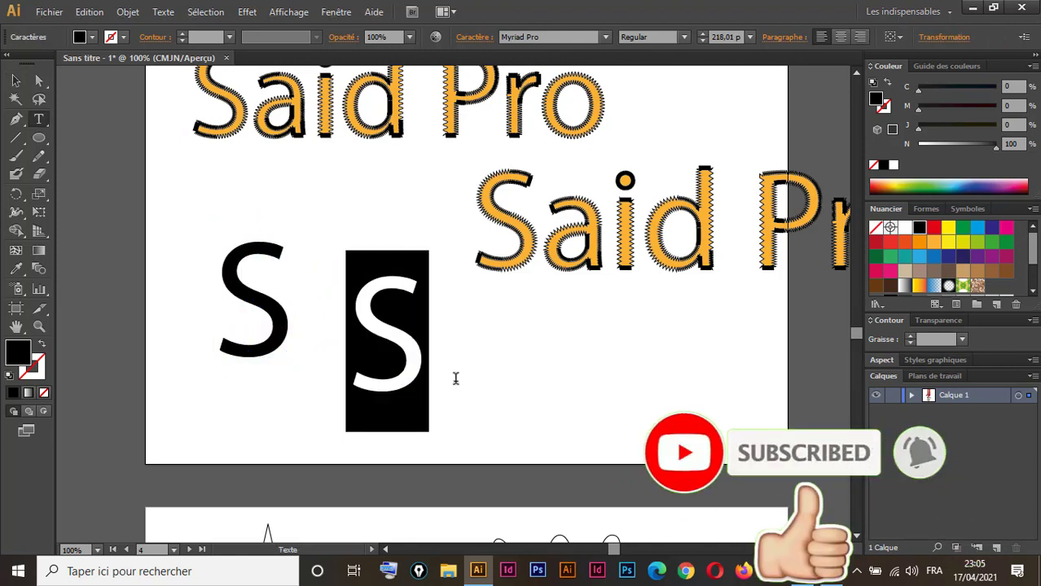
text(p)
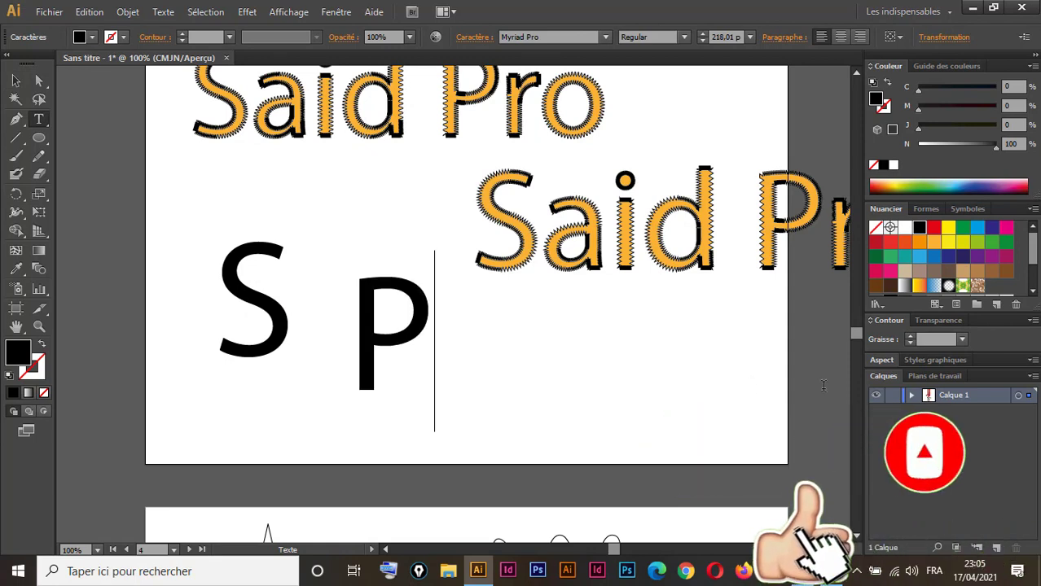
- Lower the S roughly level with the P and give both letters a black outline with no fill
click(17, 80)
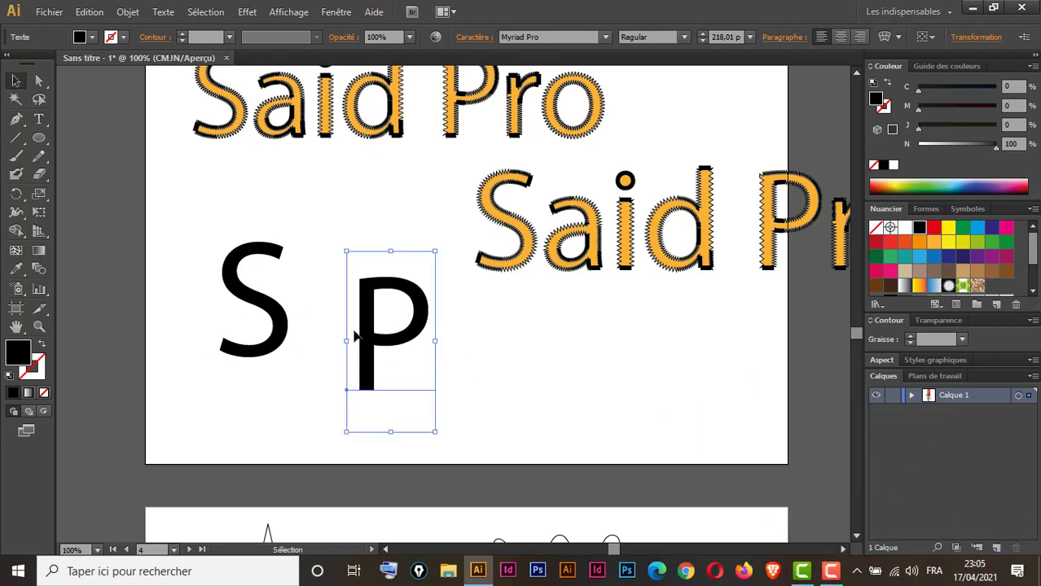
drag(255, 327, 260, 354)
drag(210, 282, 435, 389)
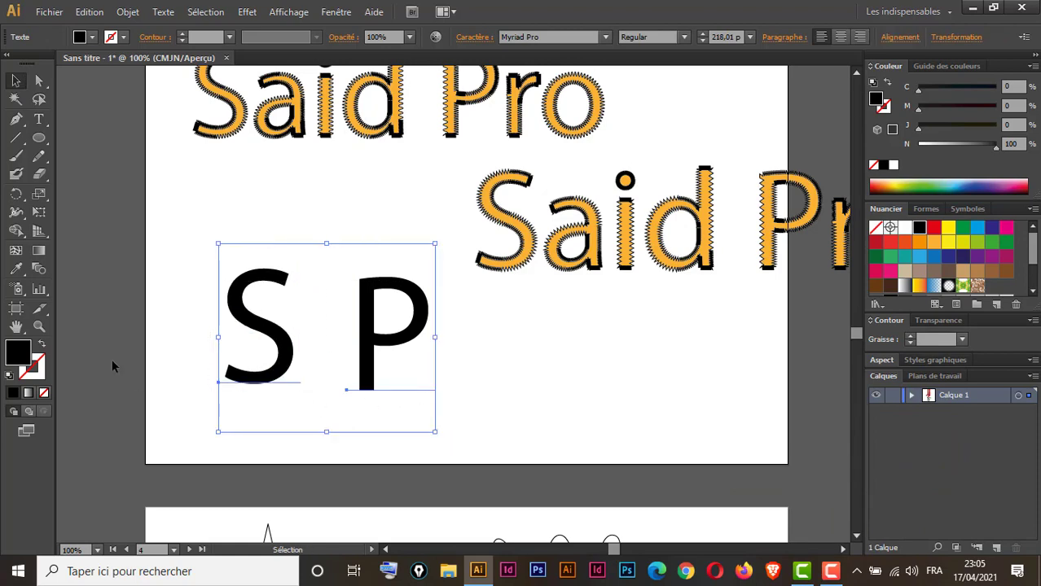
click(43, 345)
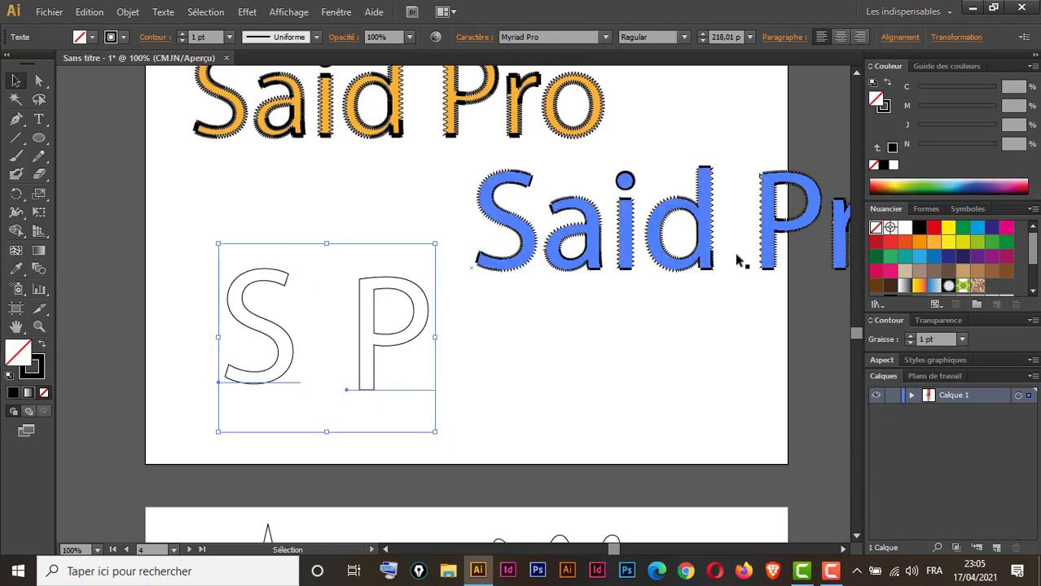
- Start a Zigzag effect on the outlined S and P with the preview enabled and set its size to 0,1 cm
click(247, 11)
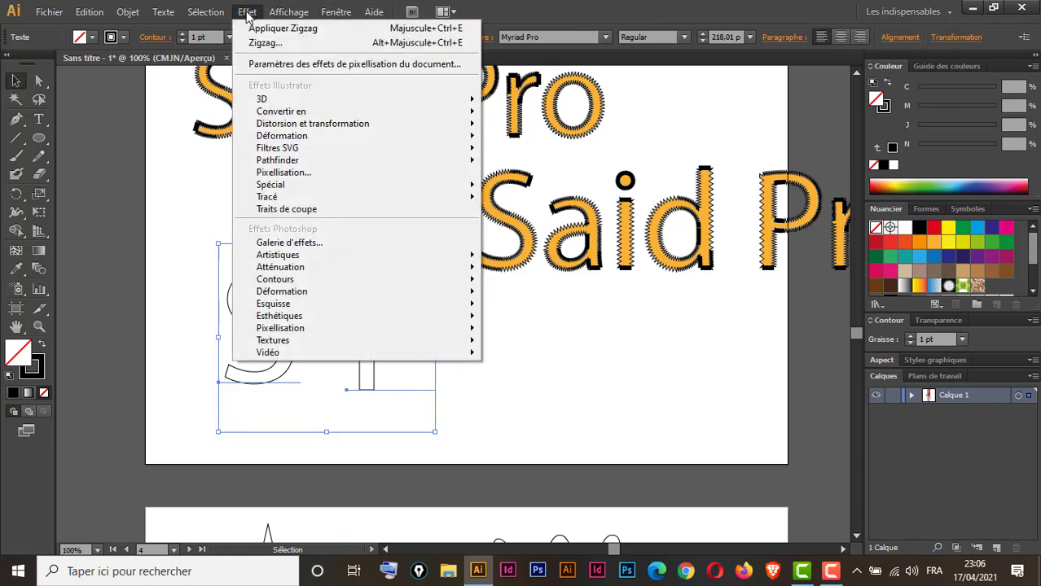
mouse_move(325, 122)
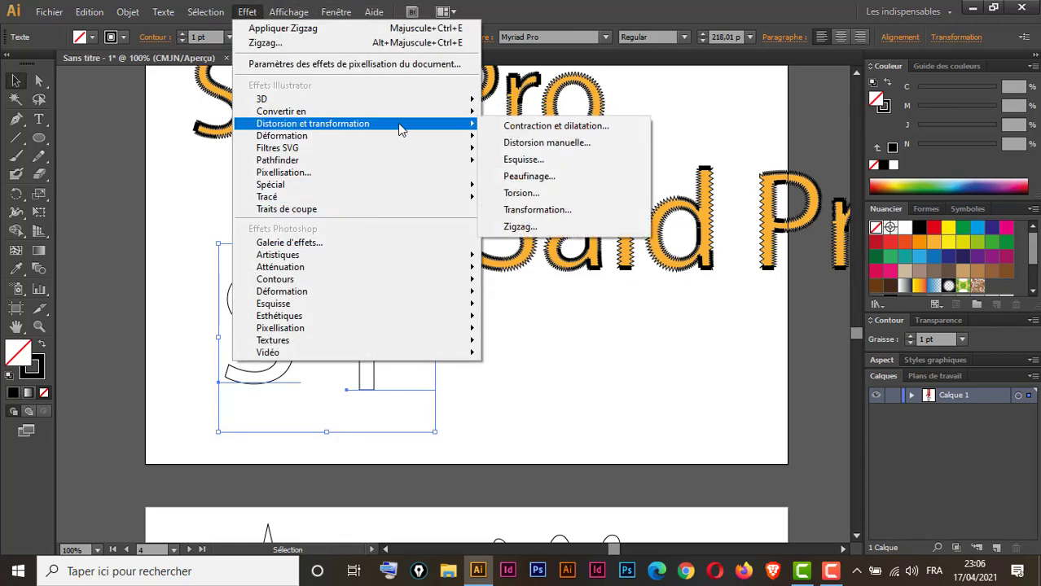
click(520, 226)
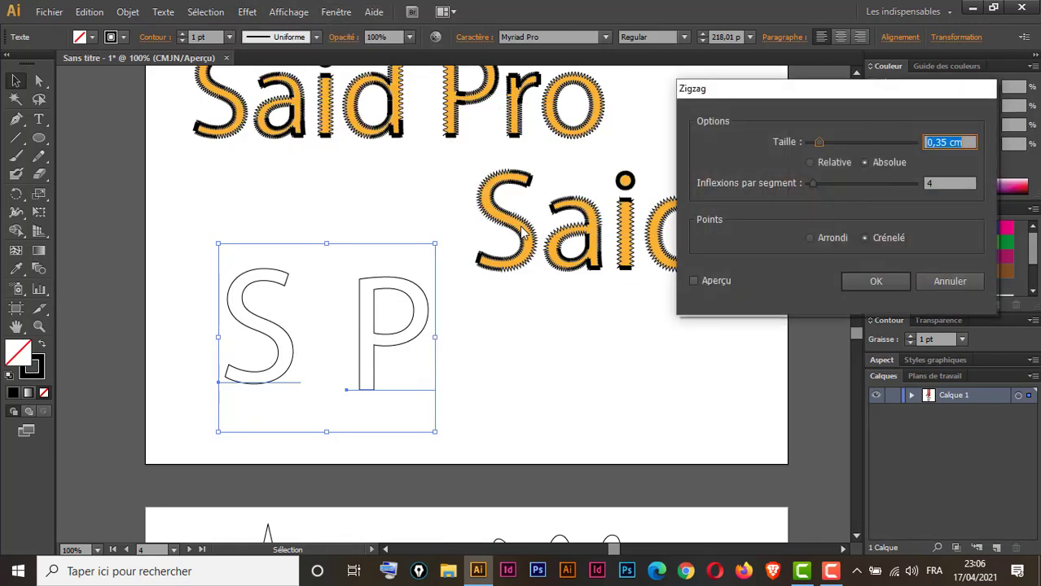
click(694, 281)
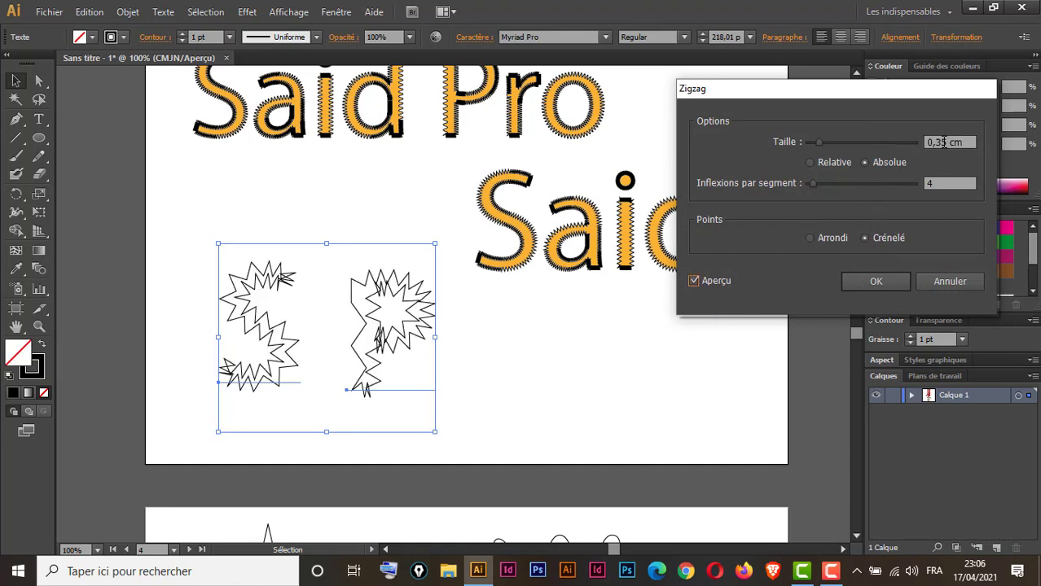
scroll(944, 142, down, 4)
scroll(944, 142, up, 1)
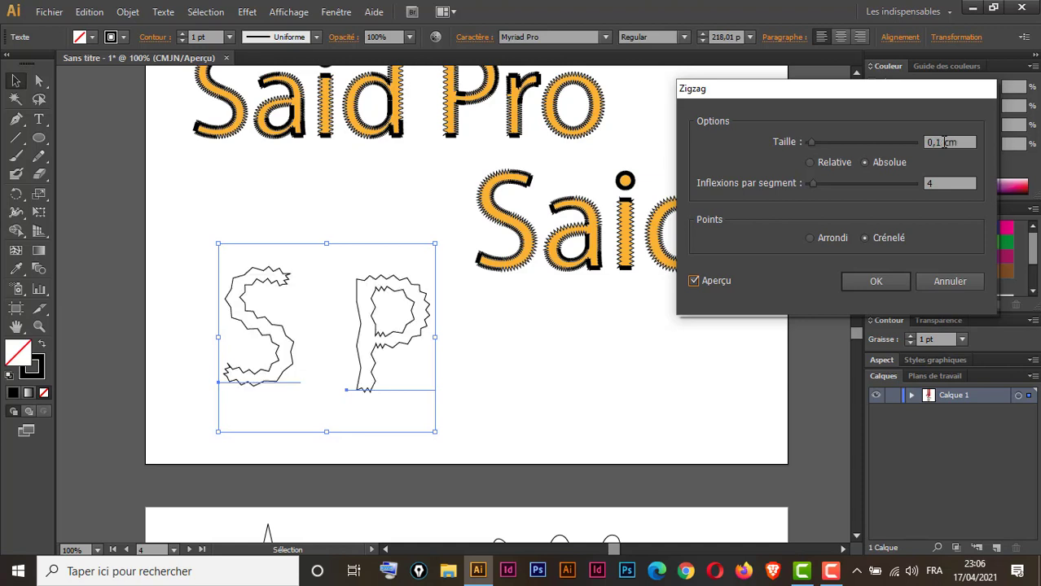
- Set the ridges per segment to 42 and apply the Zigzag effect to the S and P
click(940, 184)
scroll(940, 184, up, 7)
scroll(941, 184, up, 16)
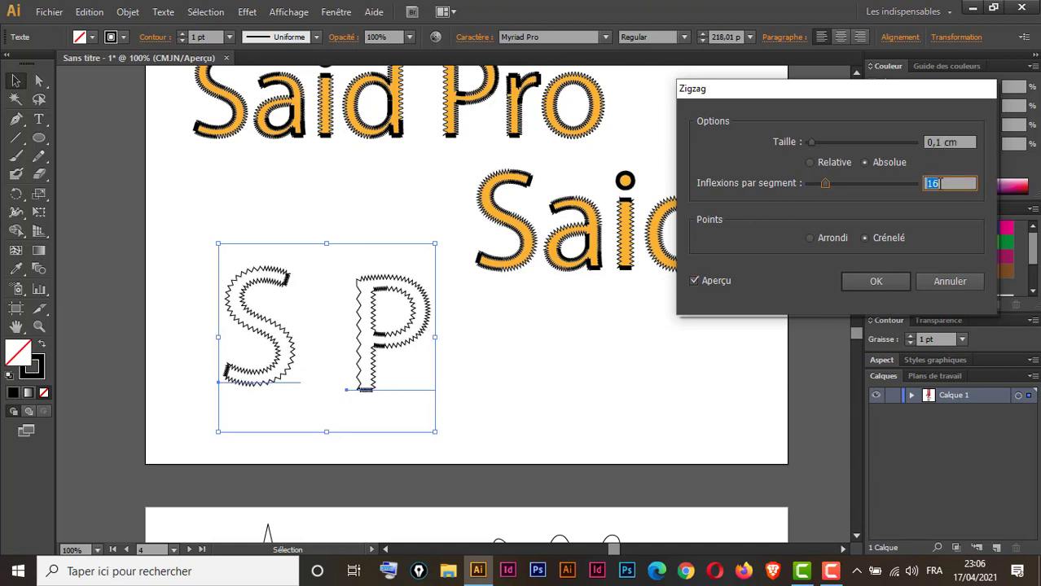
scroll(941, 184, up, 13)
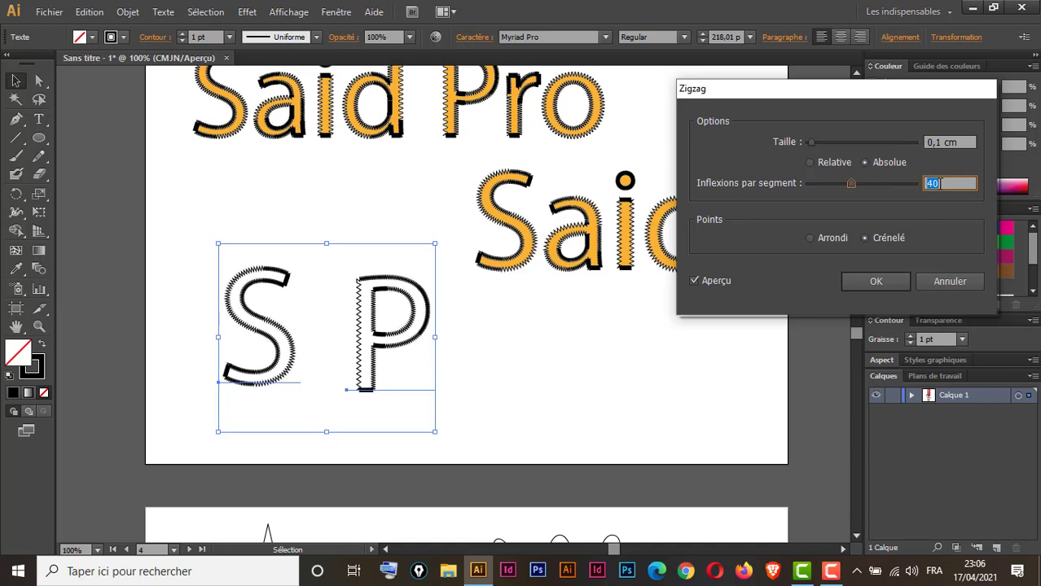
scroll(940, 184, up, 2)
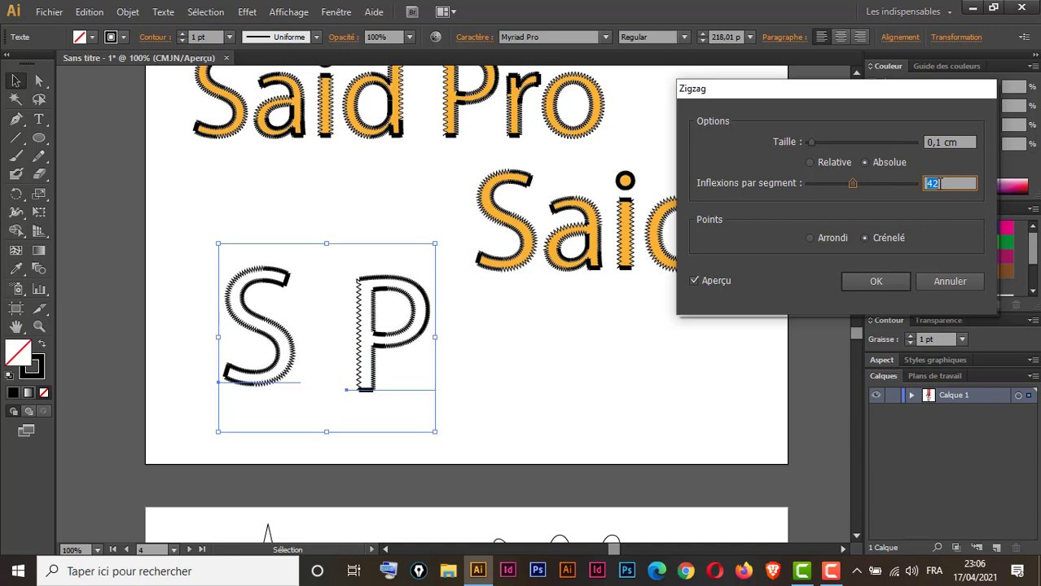
click(877, 282)
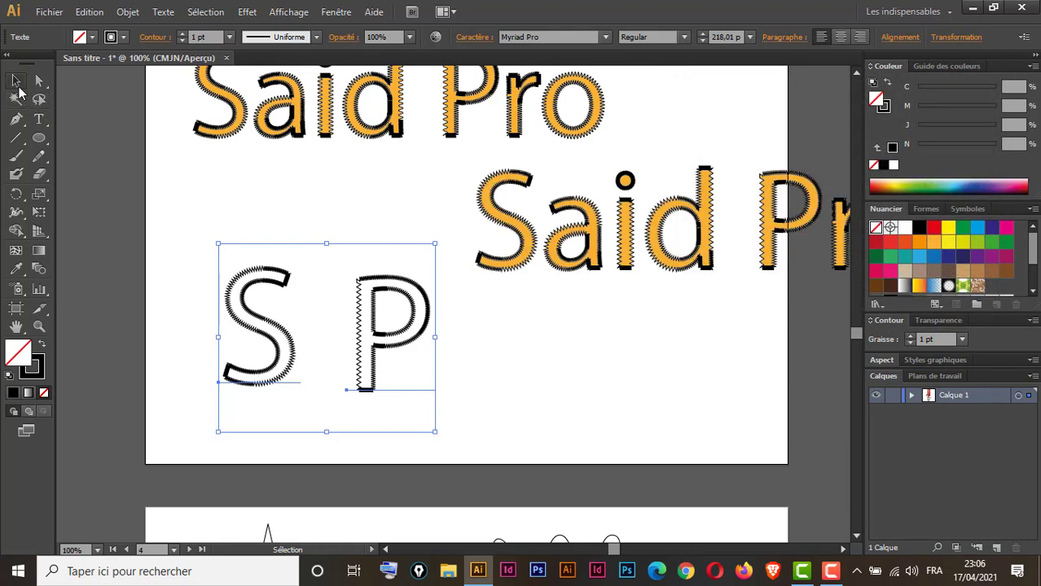
- Move the zigzag-outlined P over the S so the initials interlock as a monogram, with both letters filled orange
drag(355, 295, 247, 368)
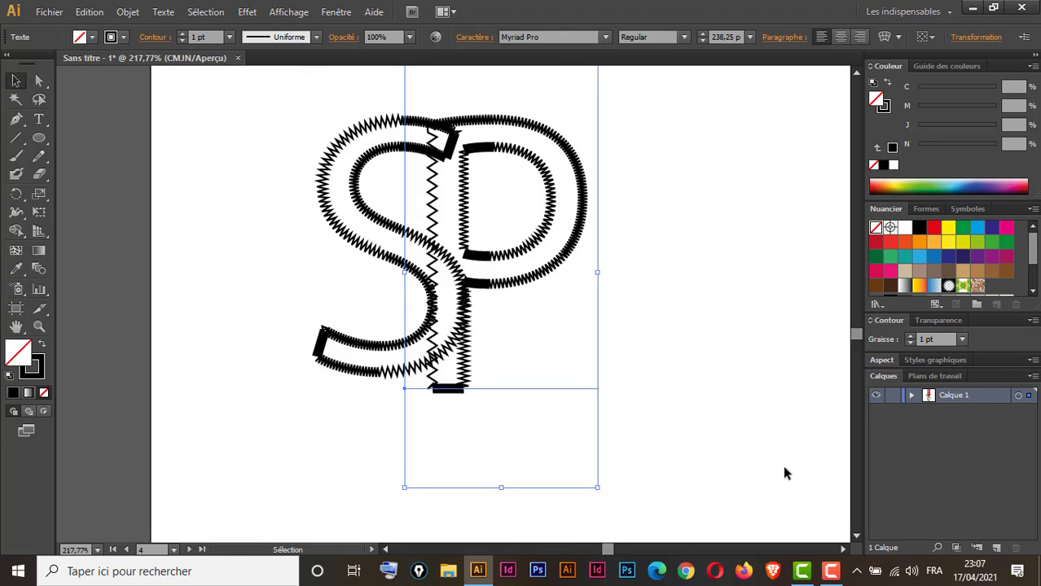
click(783, 480)
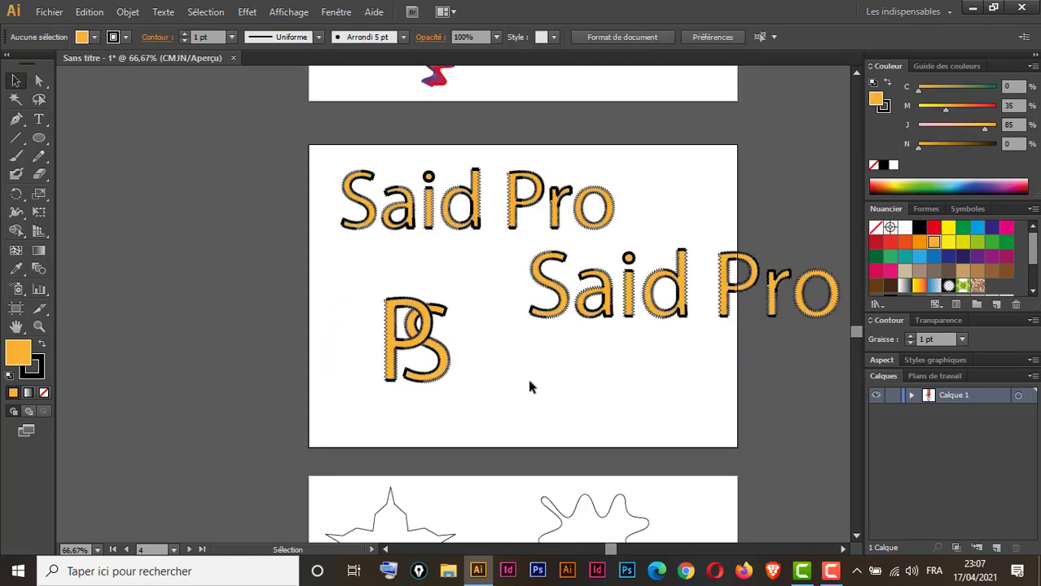
- Move the zigzag star on the artboard below the lettering off its left edge onto the empty canvas
drag(565, 410, 468, 202)
drag(537, 323, 440, 184)
drag(430, 244, 447, 291)
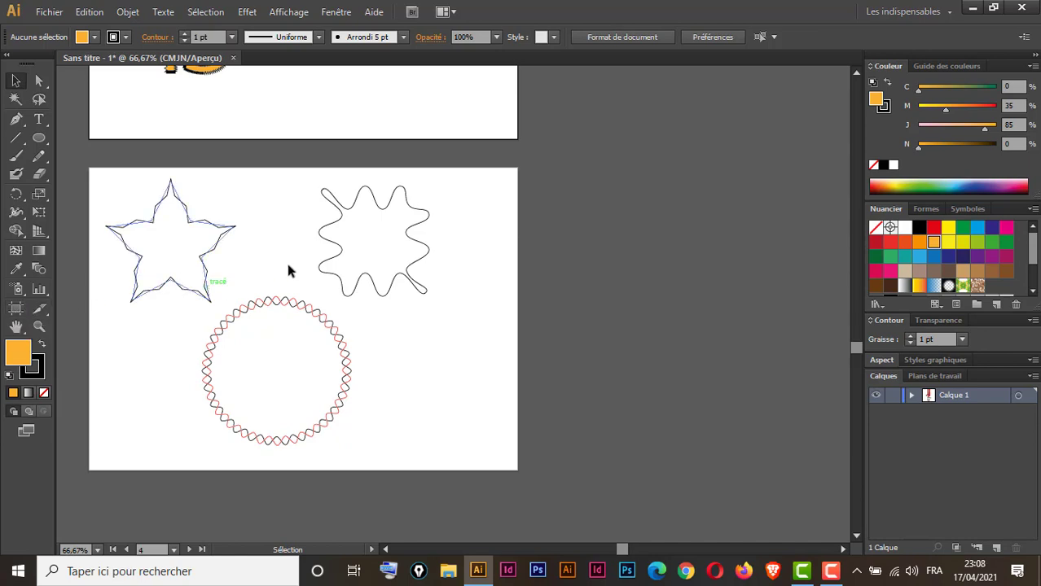
drag(413, 279, 587, 287)
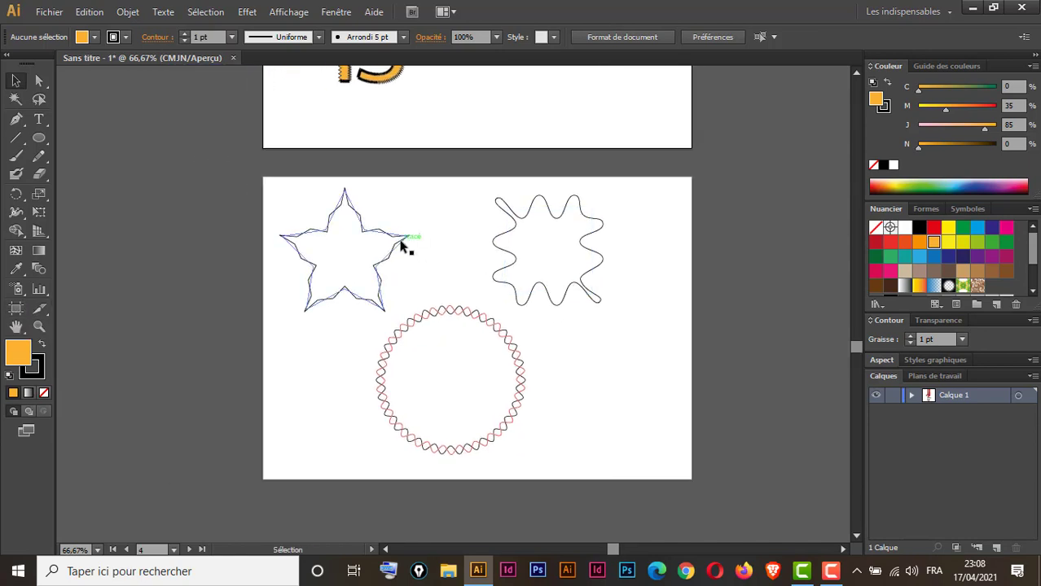
drag(401, 247, 245, 246)
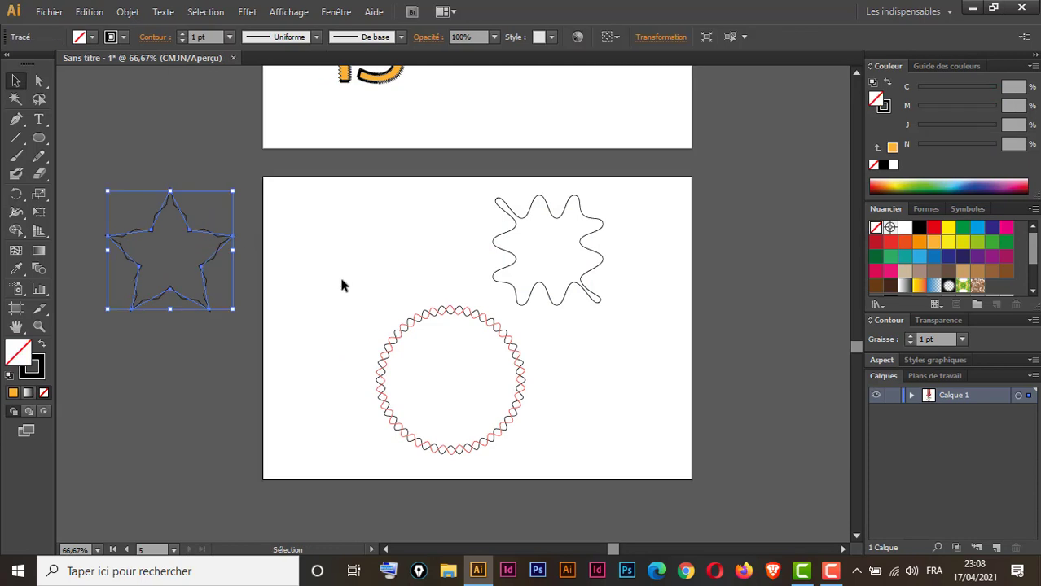
click(340, 281)
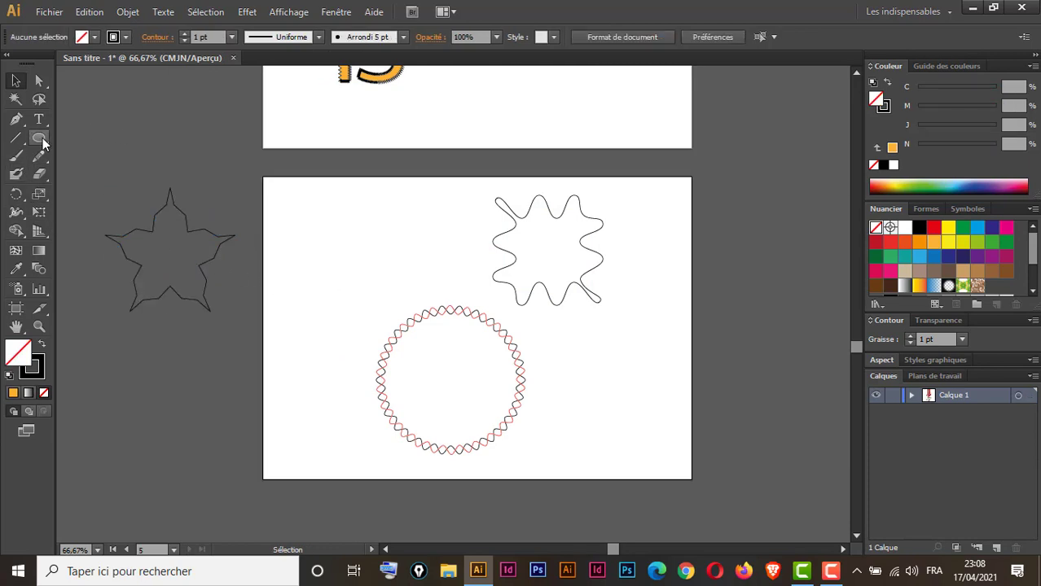
- Draw a five-pointed star where the old one stood on the artboard and set its stroke to 2 pt
drag(39, 136, 96, 207)
drag(337, 221, 388, 311)
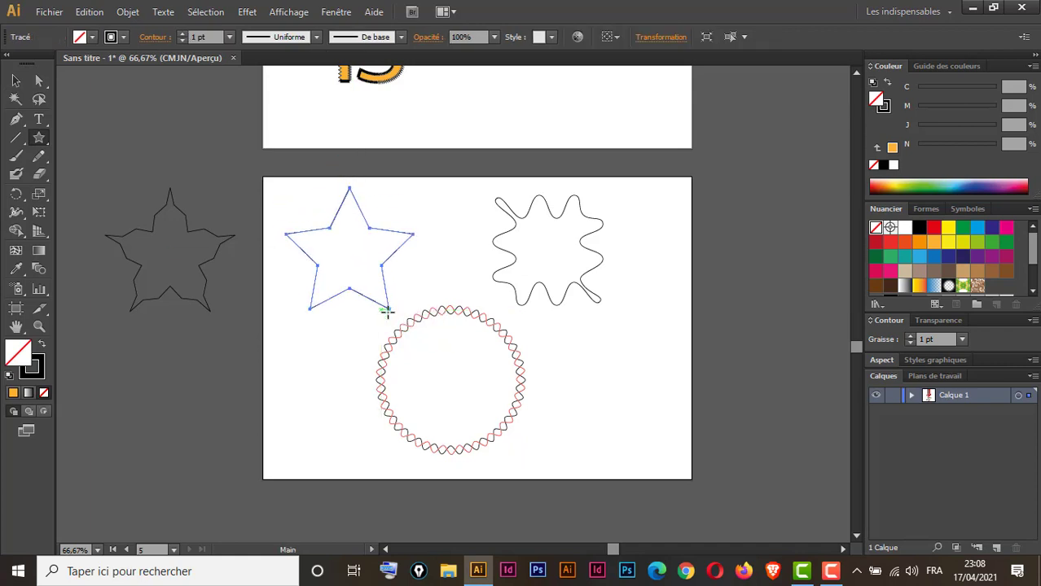
click(15, 80)
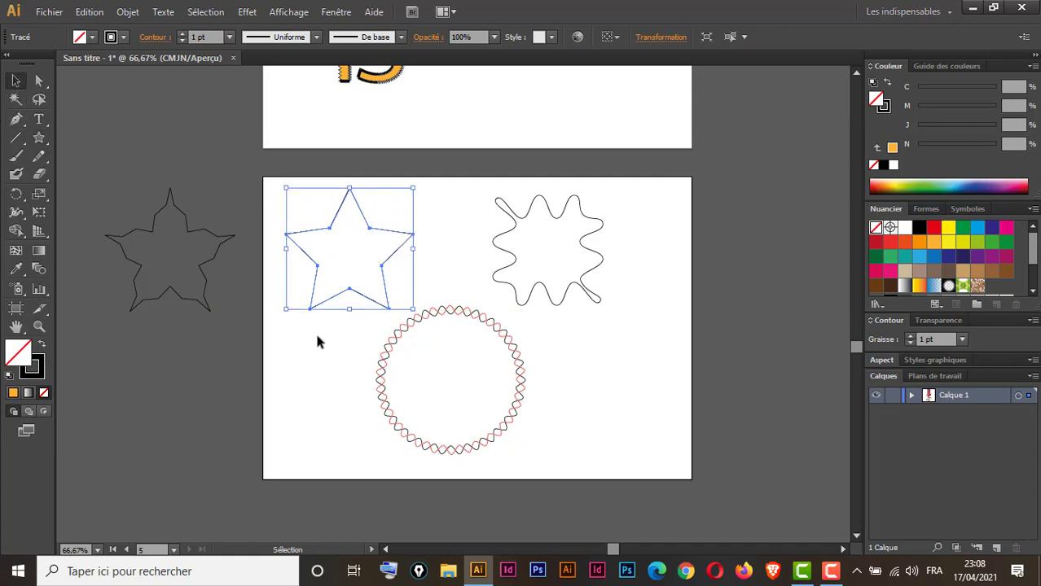
click(910, 337)
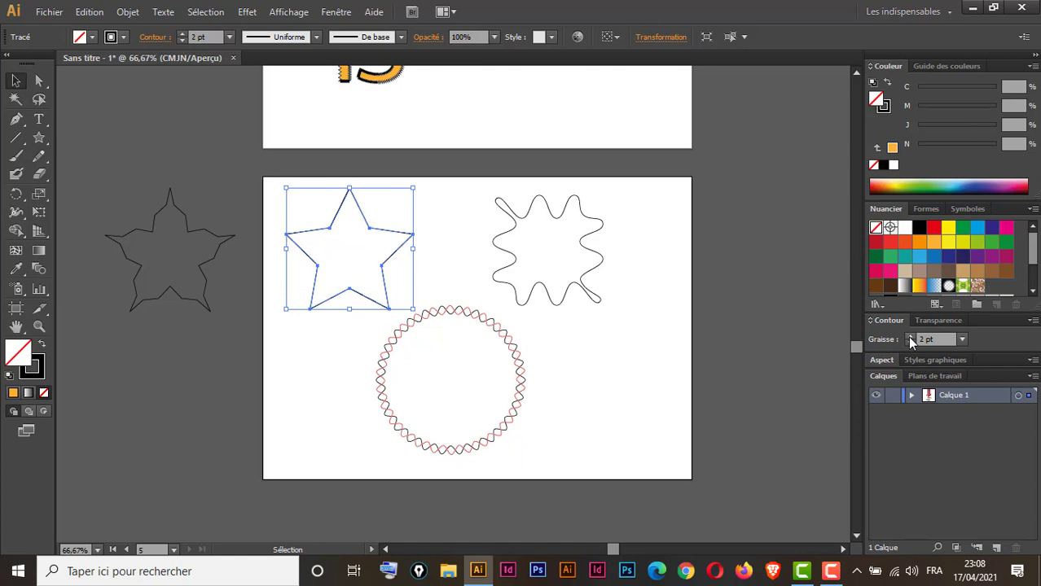
- Start a Zigzag effect on the new star with the preview enabled
click(247, 12)
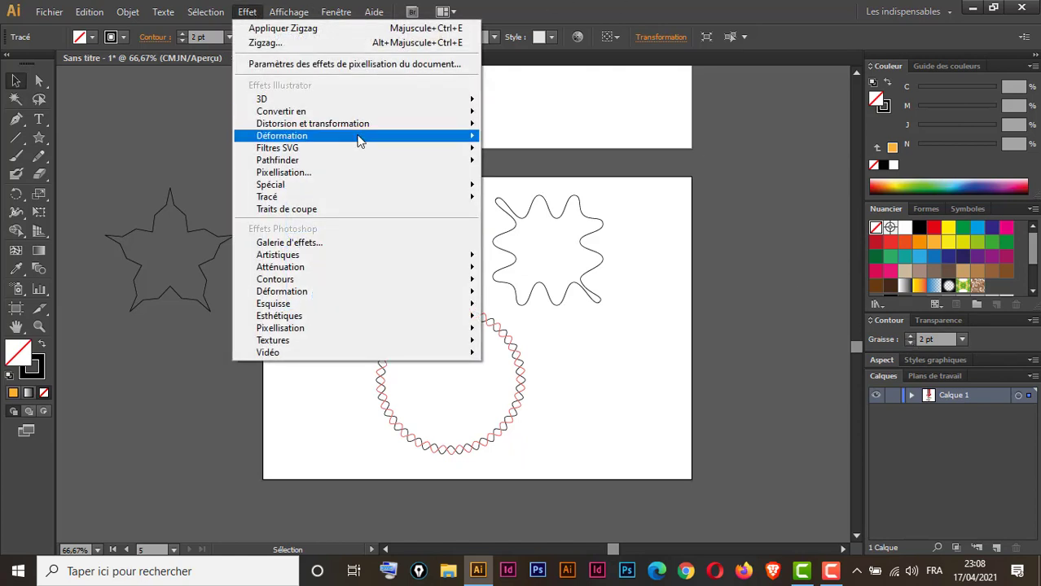
mouse_move(342, 122)
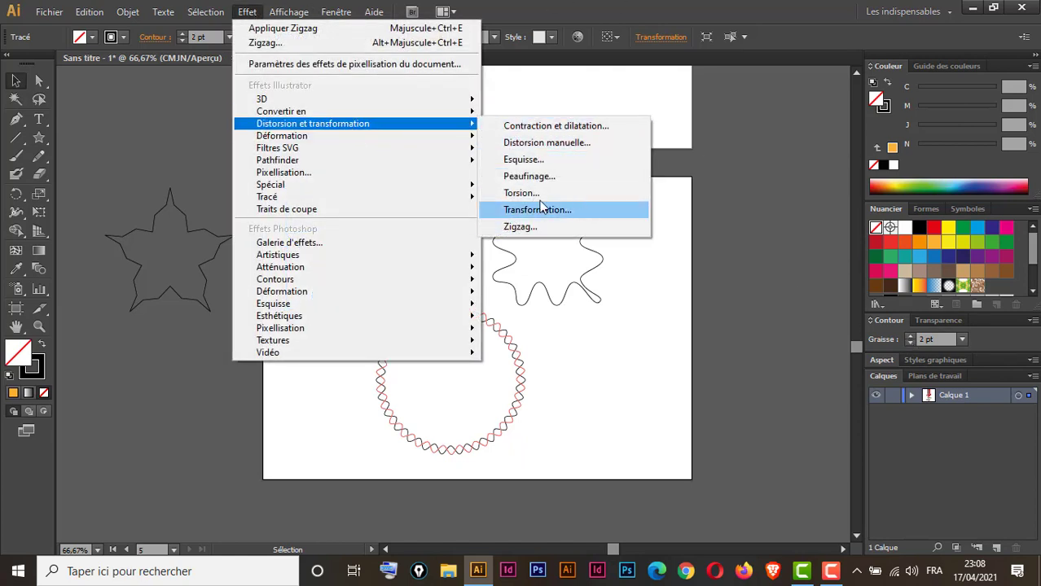
click(529, 226)
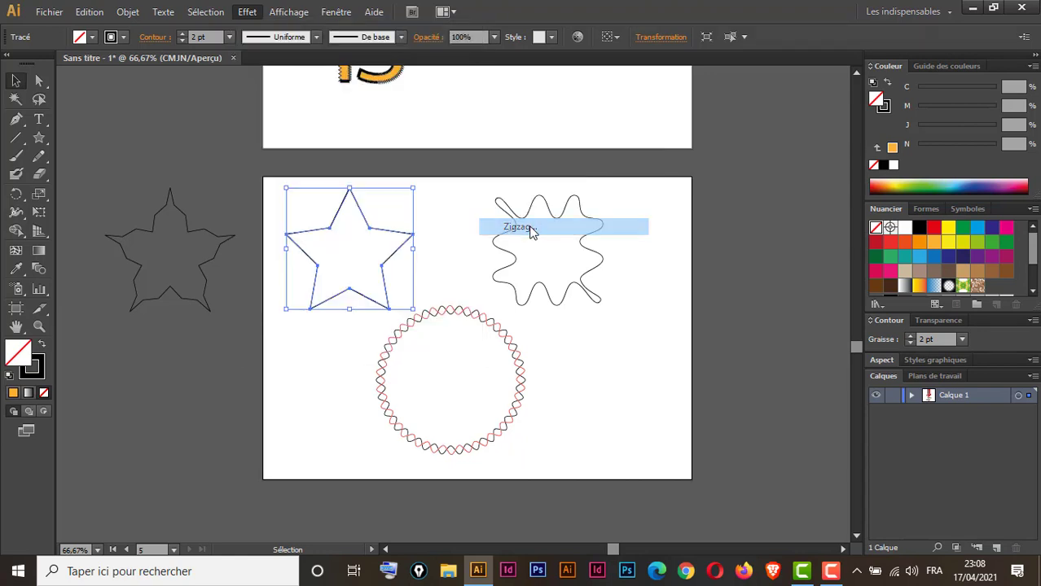
click(694, 281)
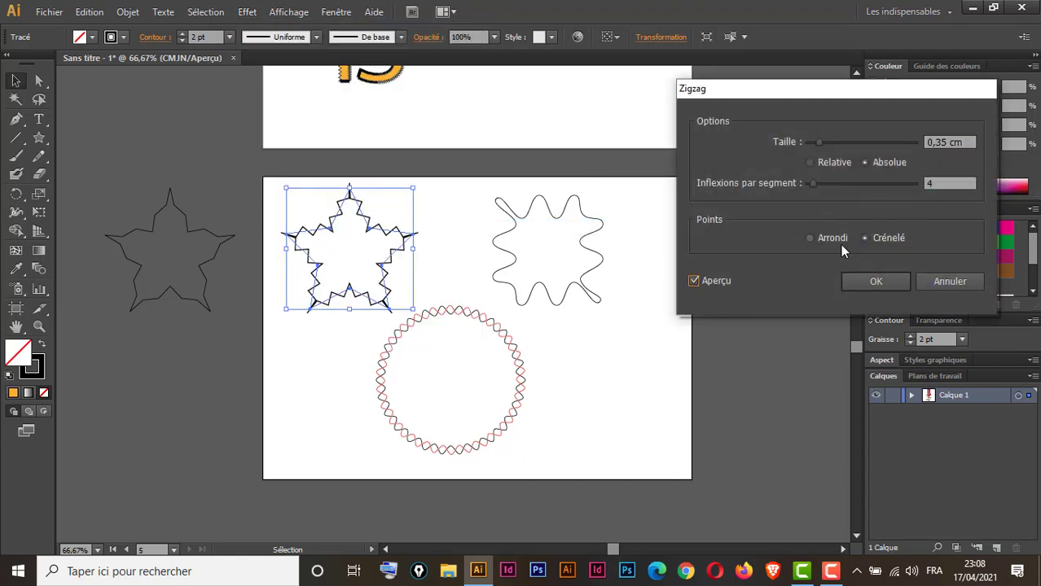
- Try a zigzag size of 0,1 cm with 5 ridges per segment on the star
click(938, 142)
key(Down)
key(Down)
key(Down)
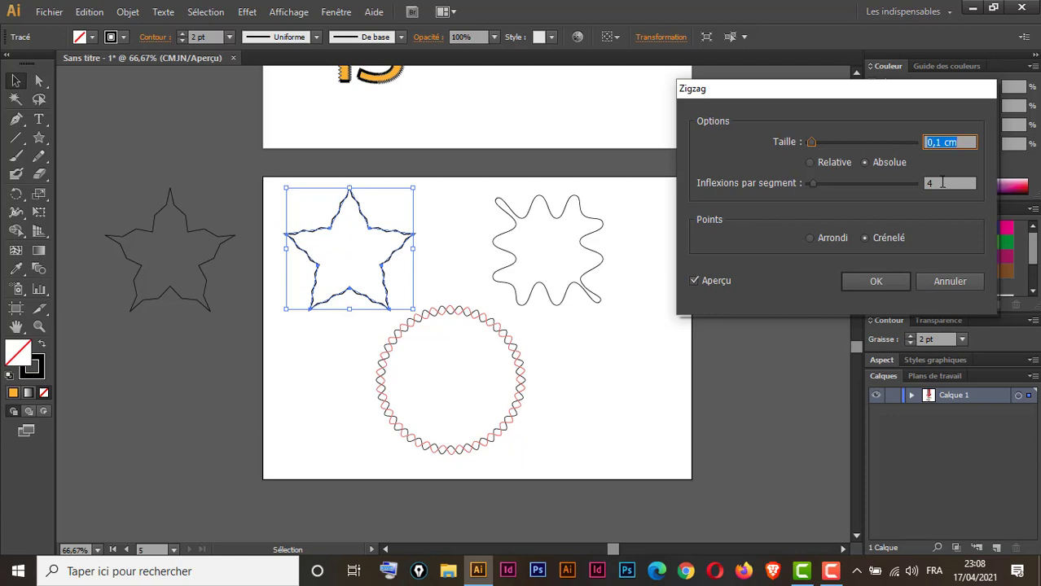
click(943, 182)
key(Up)
key(Up)
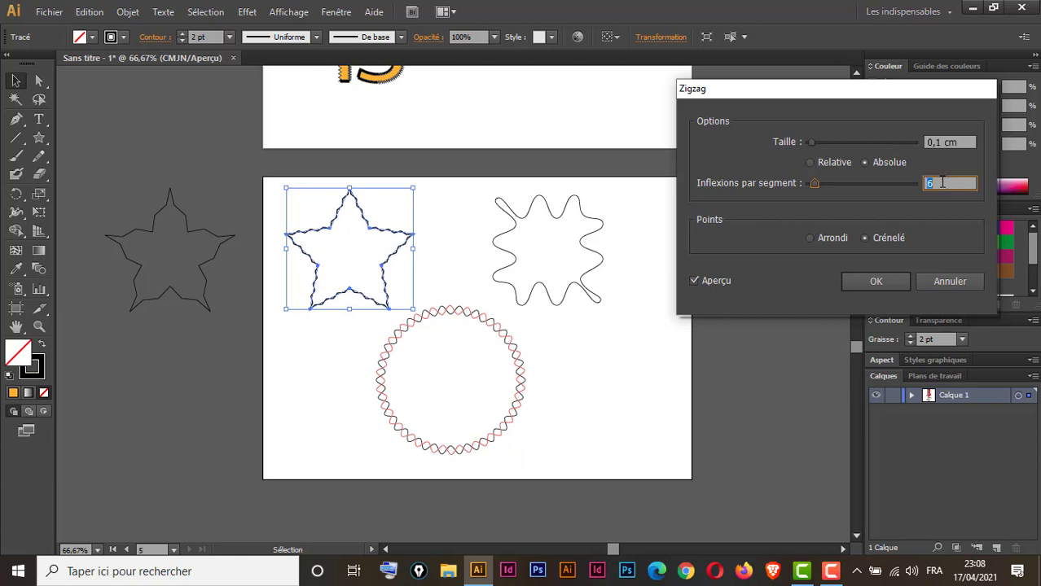
key(Down)
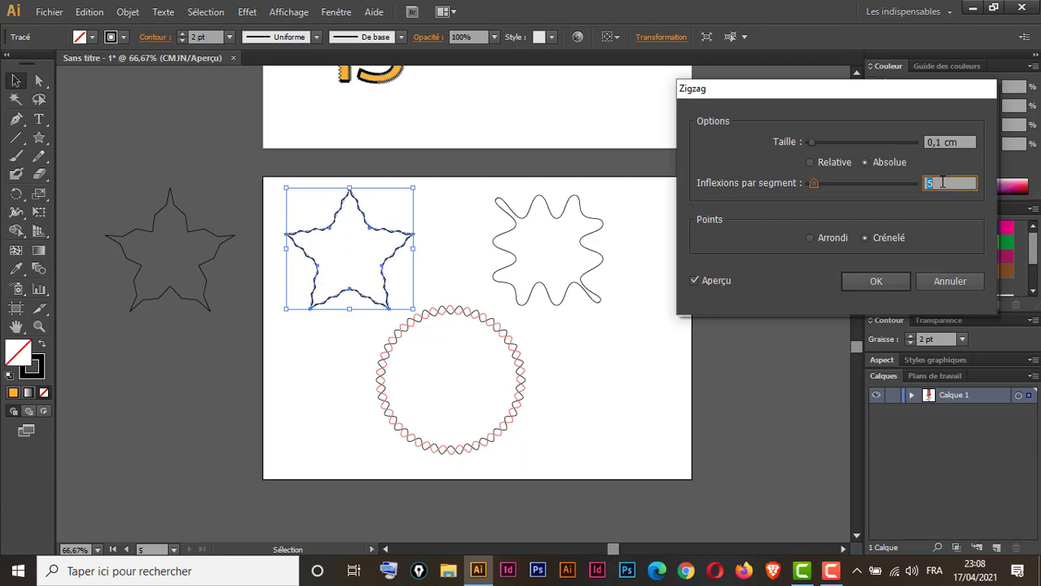
- Set the zigzag size to 0,2 cm with 2 ridges per segment, apply it to the star and deselect it
click(945, 143)
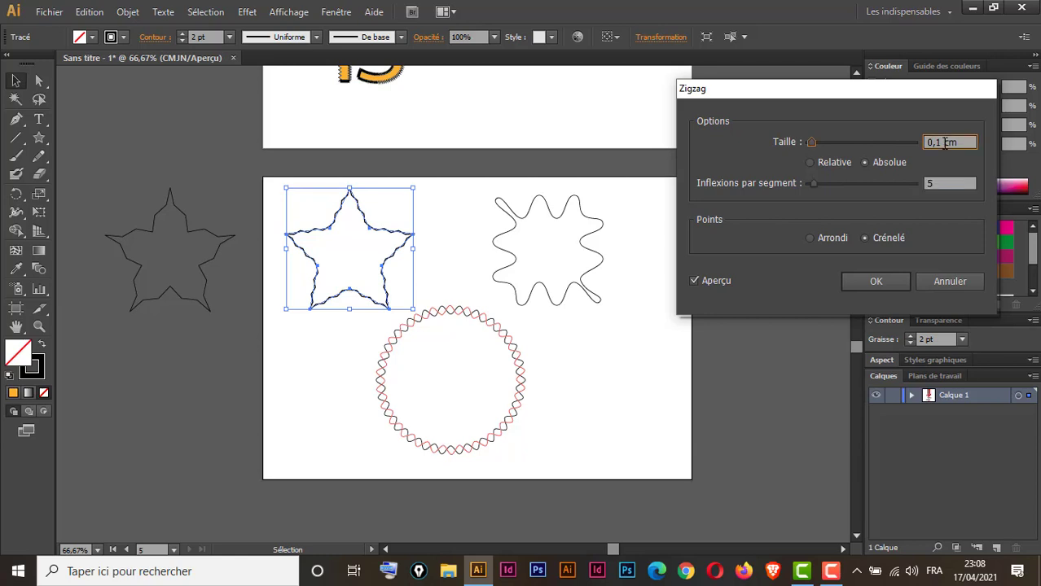
key(Up)
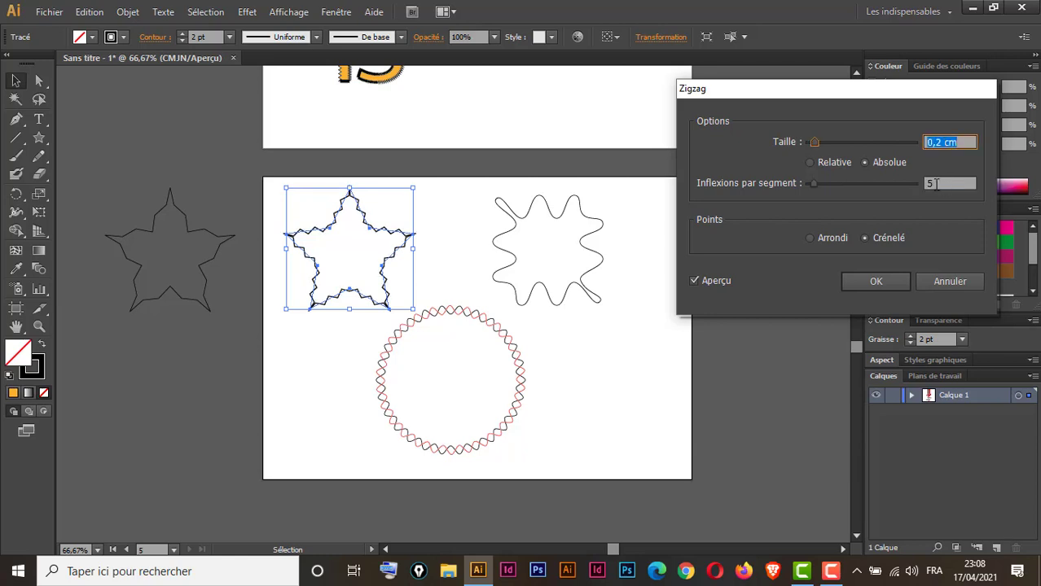
click(941, 183)
key(Down)
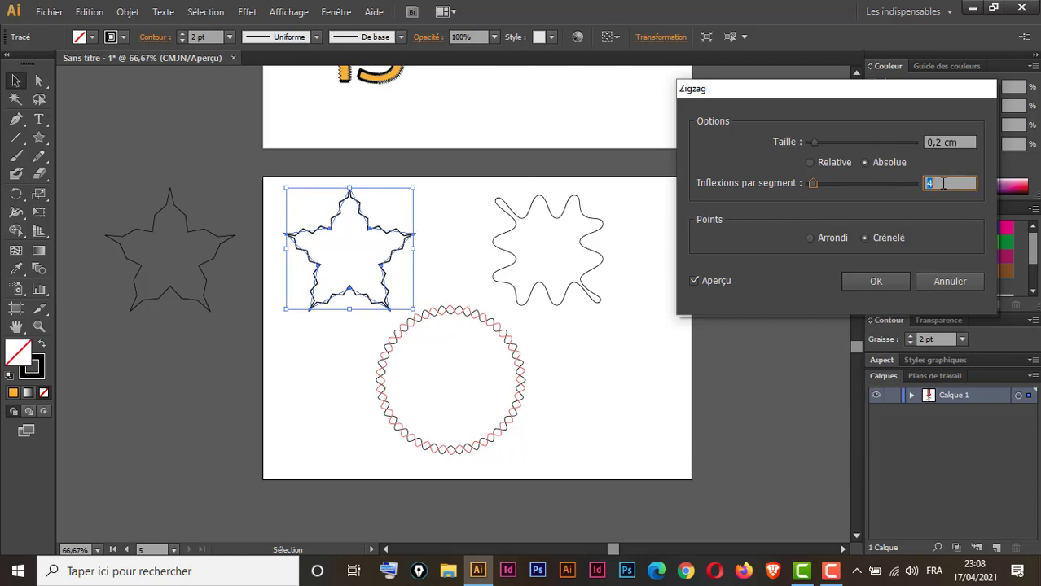
key(Down)
key(Down)
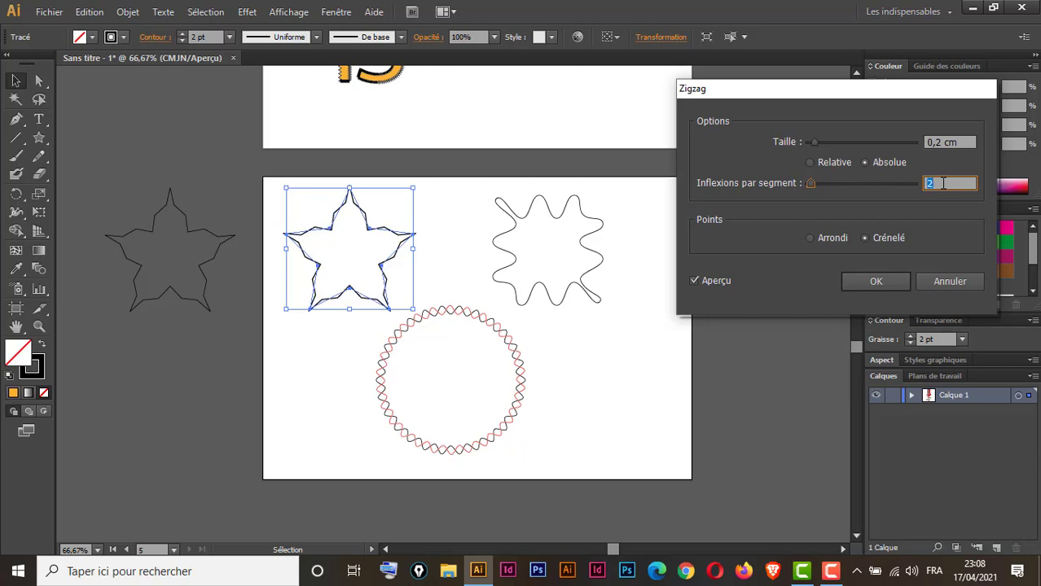
click(11, 79)
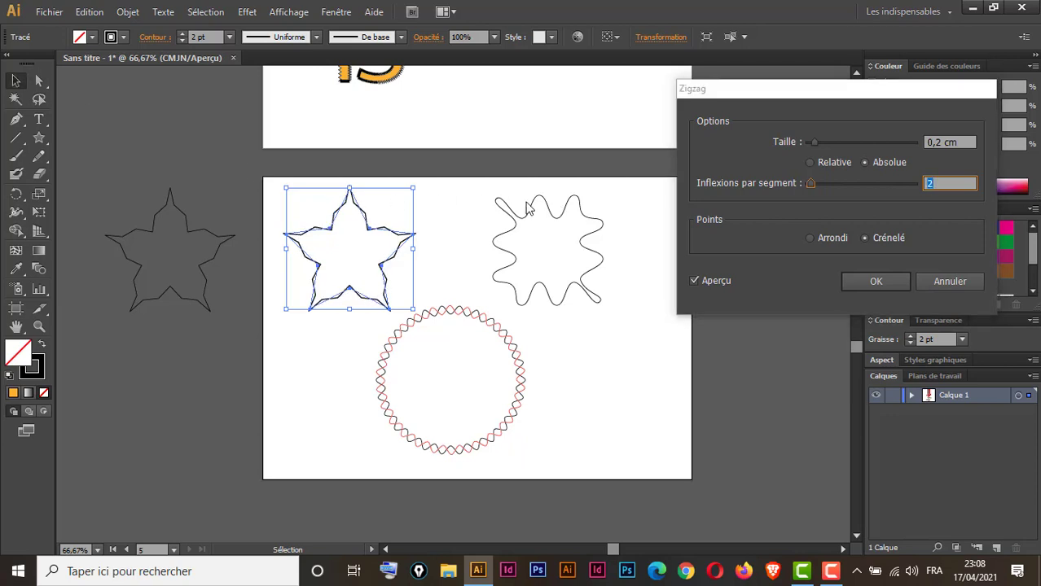
click(851, 281)
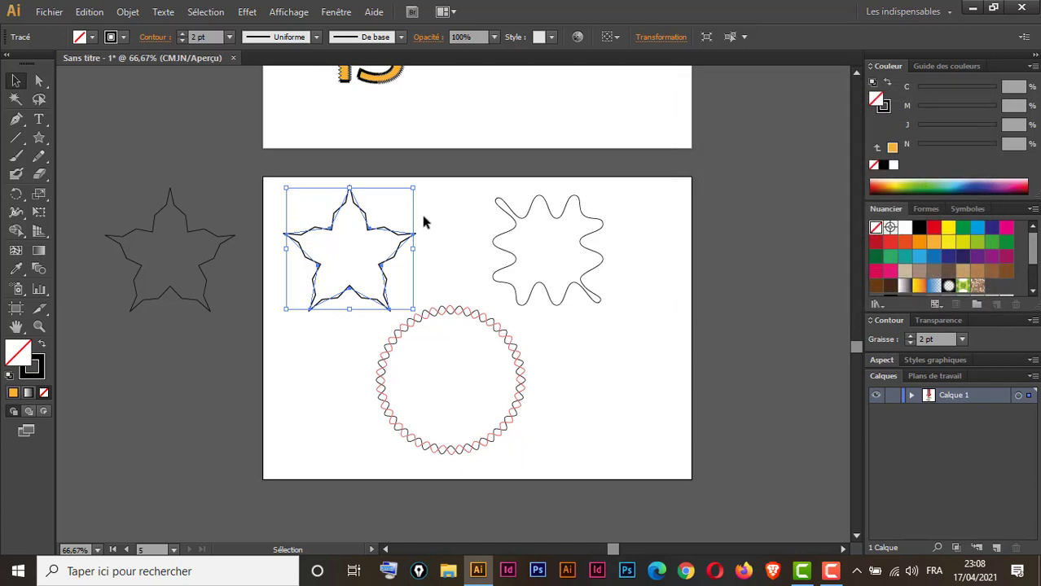
click(12, 79)
click(423, 342)
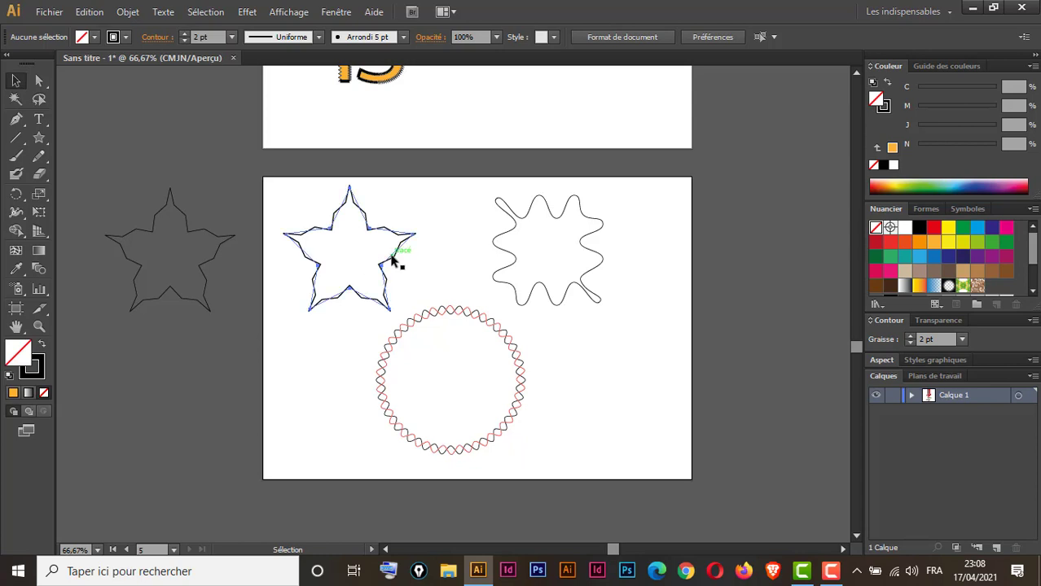
- Shift the zigzag star slightly up and right, and rotate a copy of it slightly counterclockwise about its centre
drag(392, 261, 399, 257)
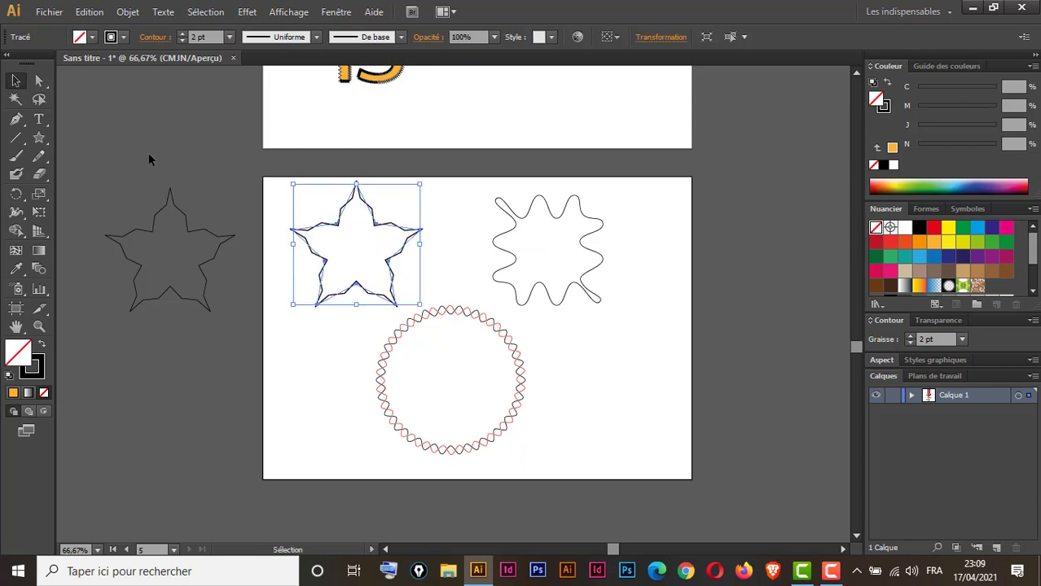
click(15, 194)
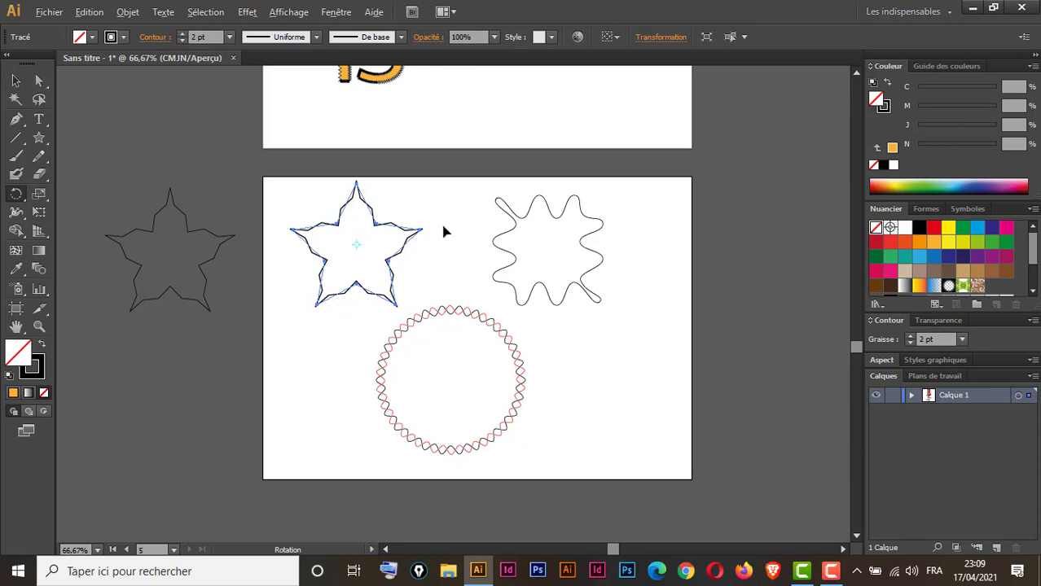
drag(444, 233, 442, 219)
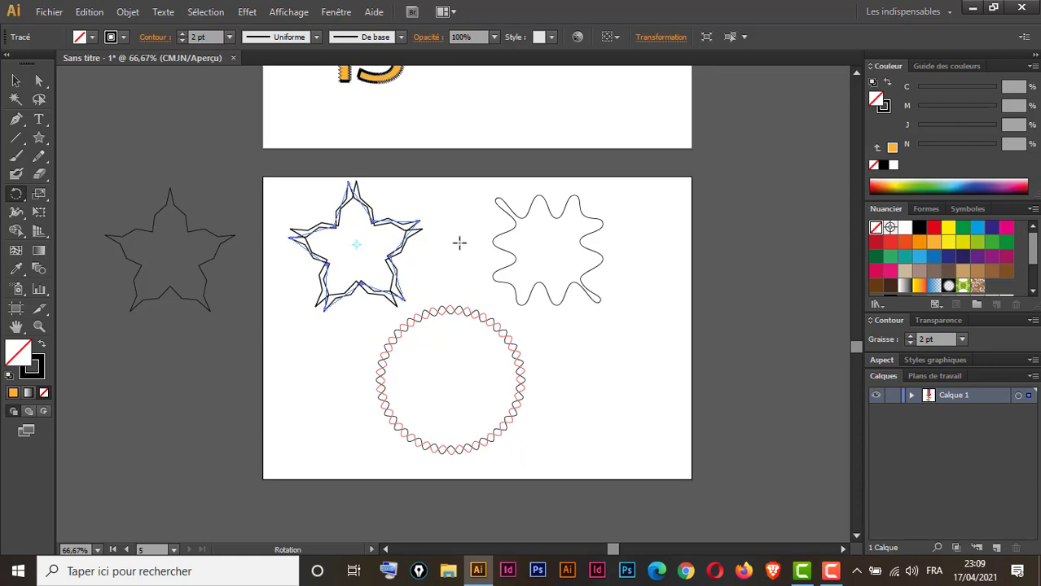
- Repeat the rotated copy around the star's centre until the copies form a full circular rosette
key(v)
key(ctrl+d)
key(ctrl+d)
key(ctrl+d)
key(ctrl+d)
key(ctrl+d)
key(ctrl+d)
key(ctrl+d)
key(ctrl+d)
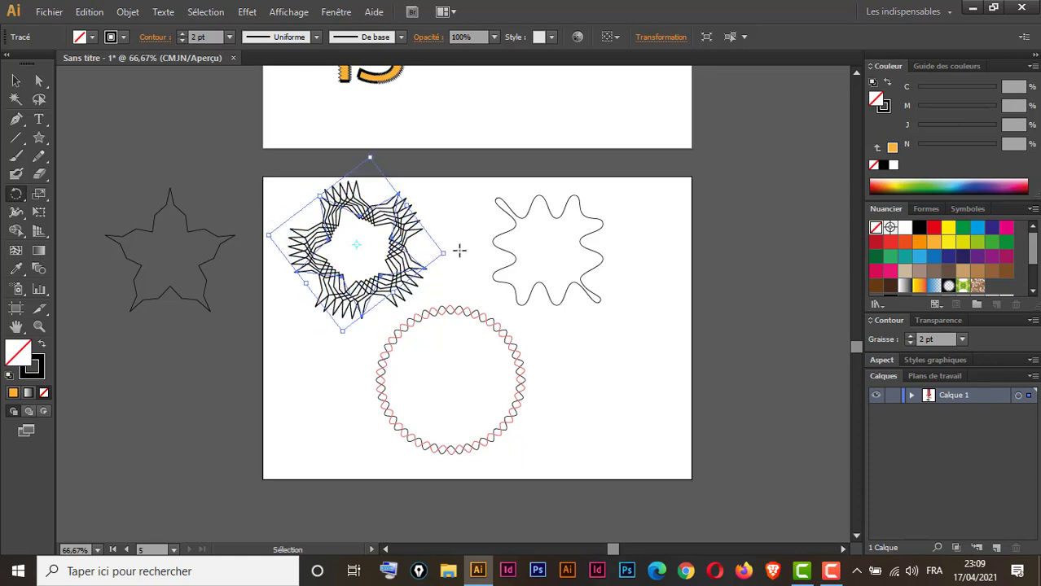
key(ctrl+d)
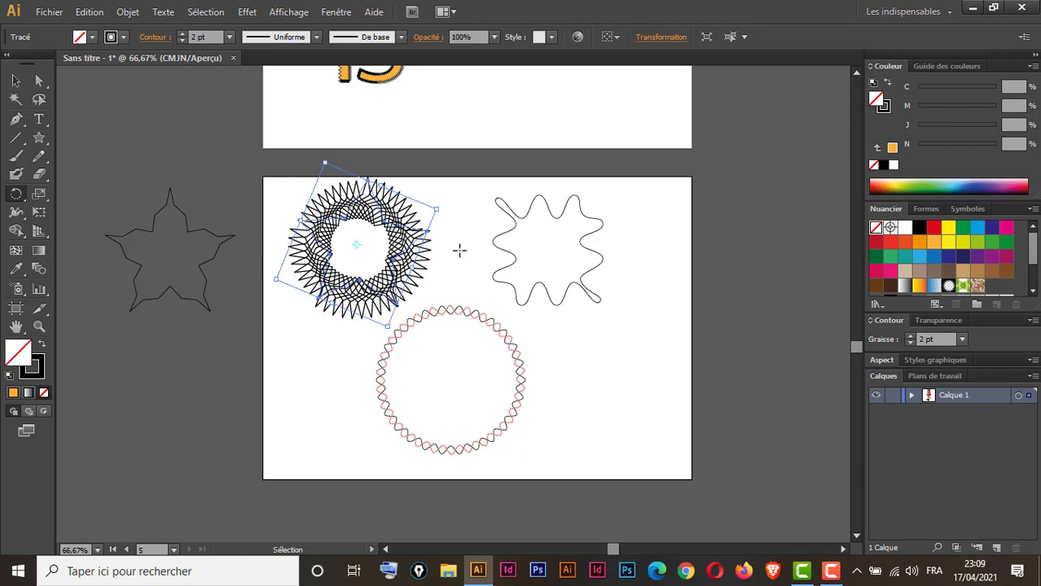
key(ctrl+d)
key(r)
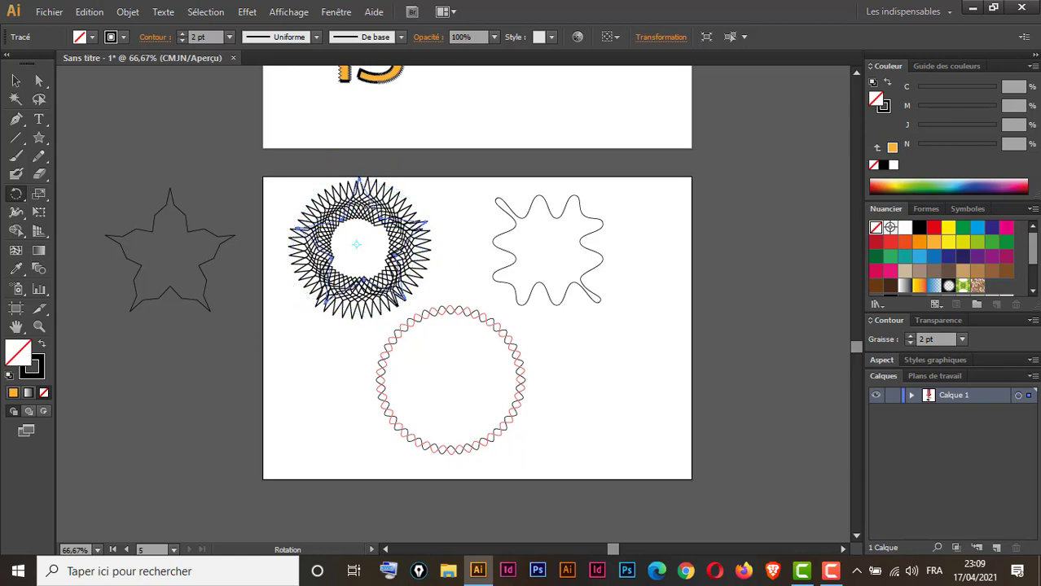
- Select all the star copies of the rosette and move them together towards the artboard's upper-left corner
click(16, 80)
click(469, 276)
drag(439, 218, 333, 285)
drag(402, 215, 378, 197)
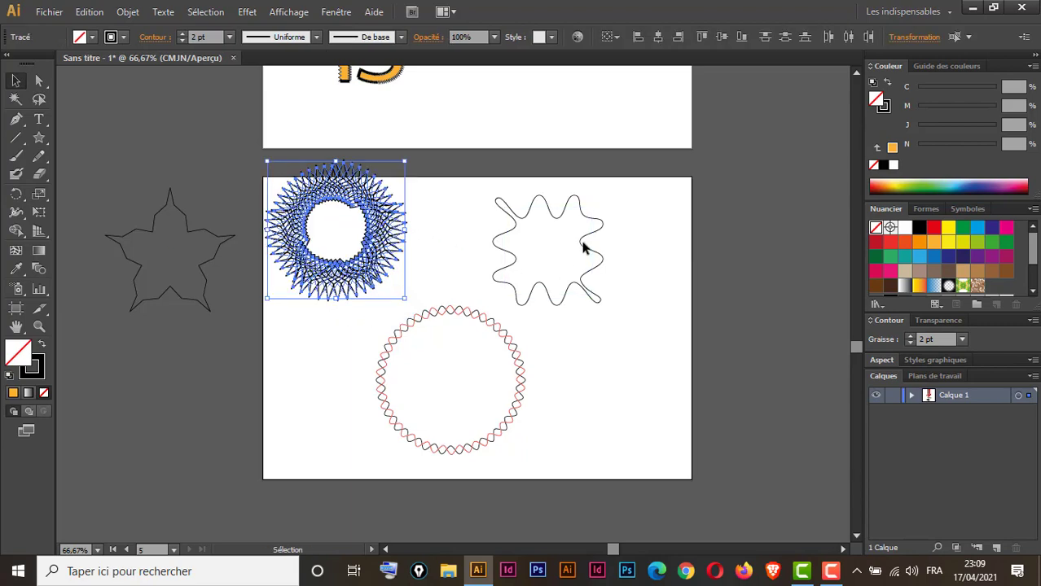
- Move the wavy square to the right so it extends past the artboard's edge
click(580, 249)
click(583, 248)
mouse_move(583, 248)
mouse_down()
mouse_move(745, 276)
mouse_move(758, 264)
mouse_up()
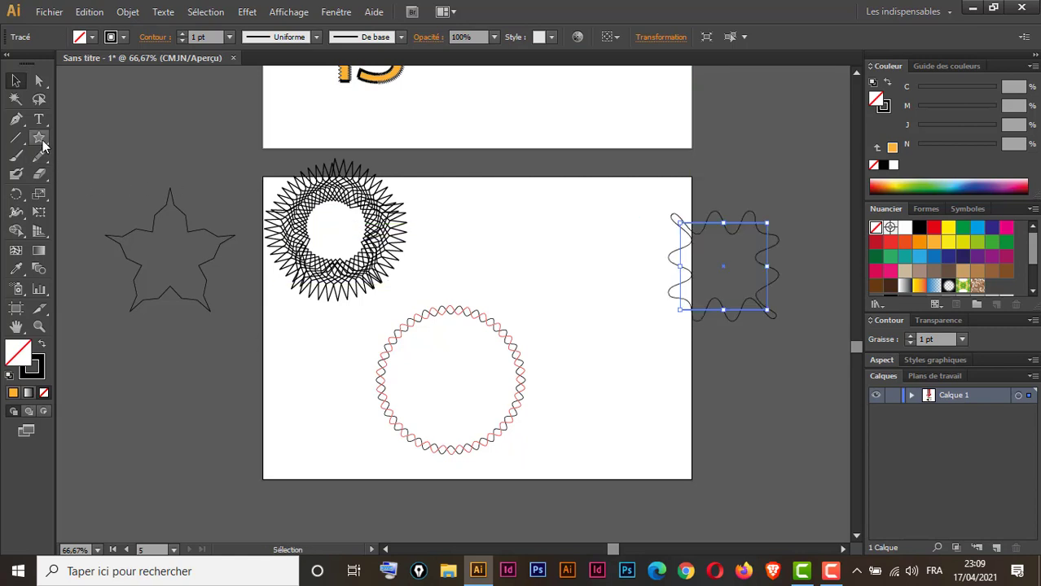
- Draw an unfilled square in the space freed by the wavy shape and shift it slightly up and right
drag(43, 145, 85, 140)
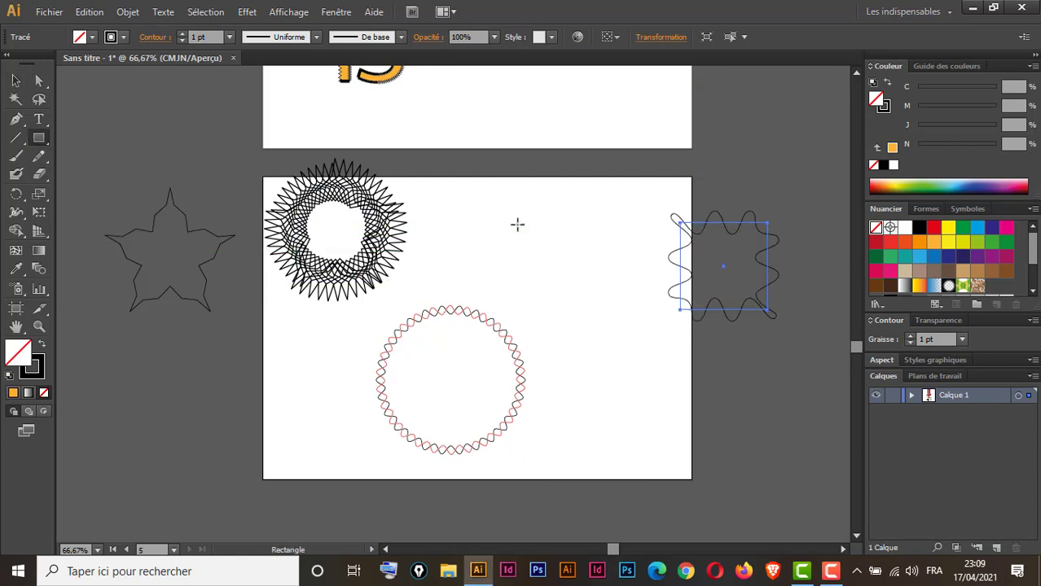
drag(500, 216, 595, 307)
key(v)
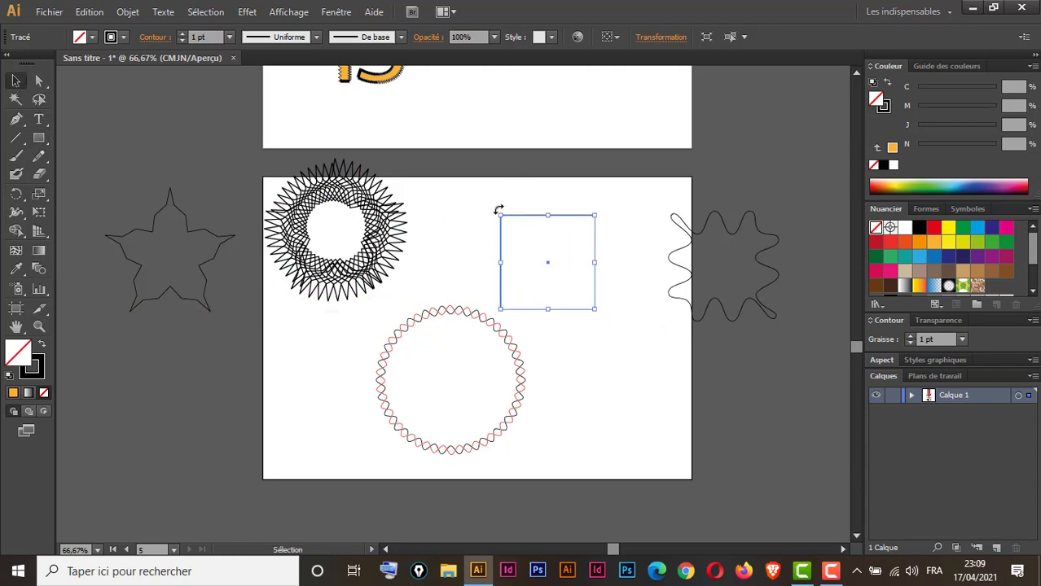
drag(572, 218, 583, 205)
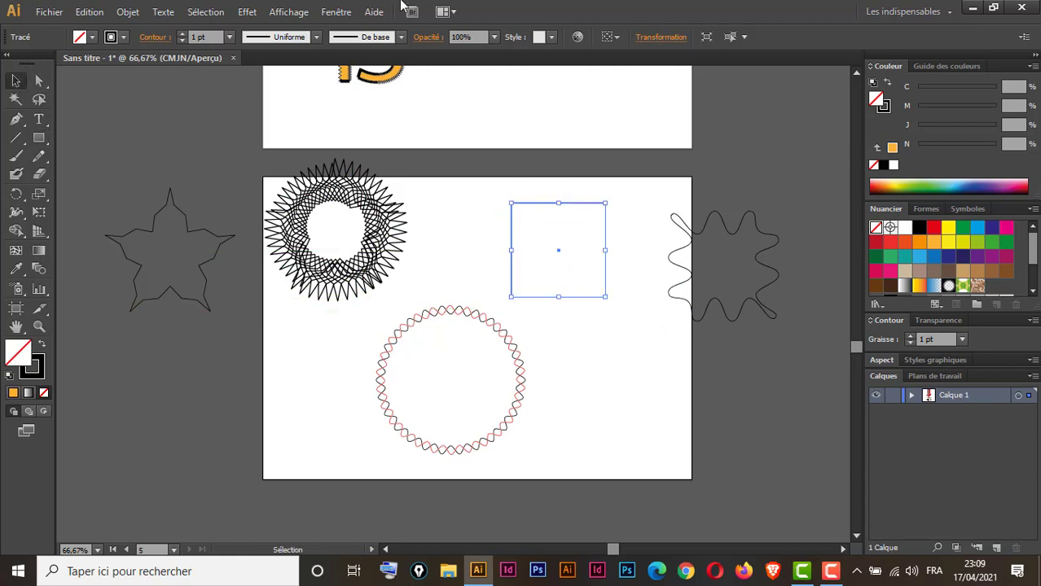
- Start a Zigzag effect on the selected square with the preview on and rounded points (Arrondi)
click(249, 13)
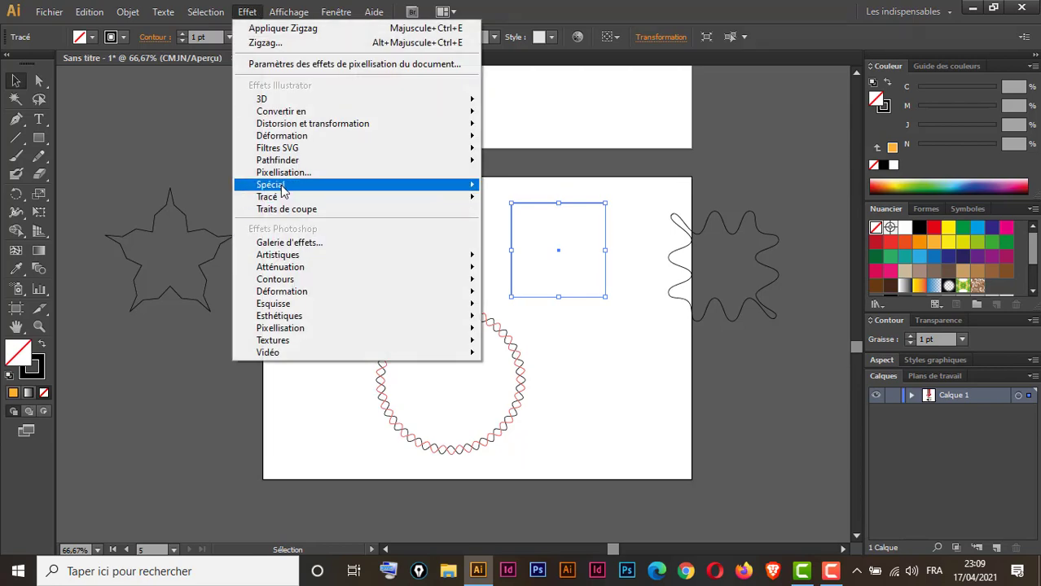
mouse_move(324, 131)
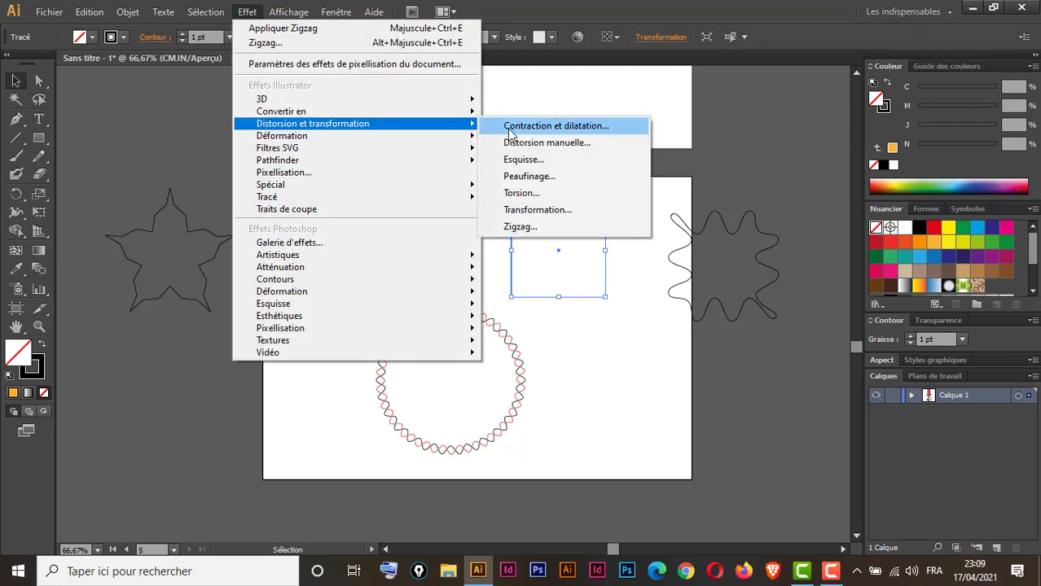
click(528, 228)
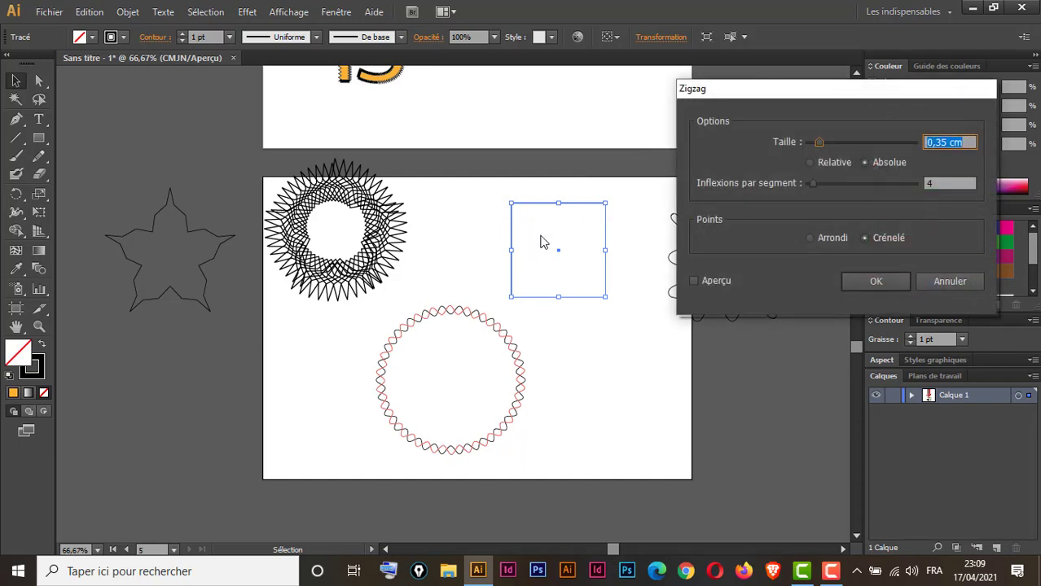
drag(858, 93, 880, 92)
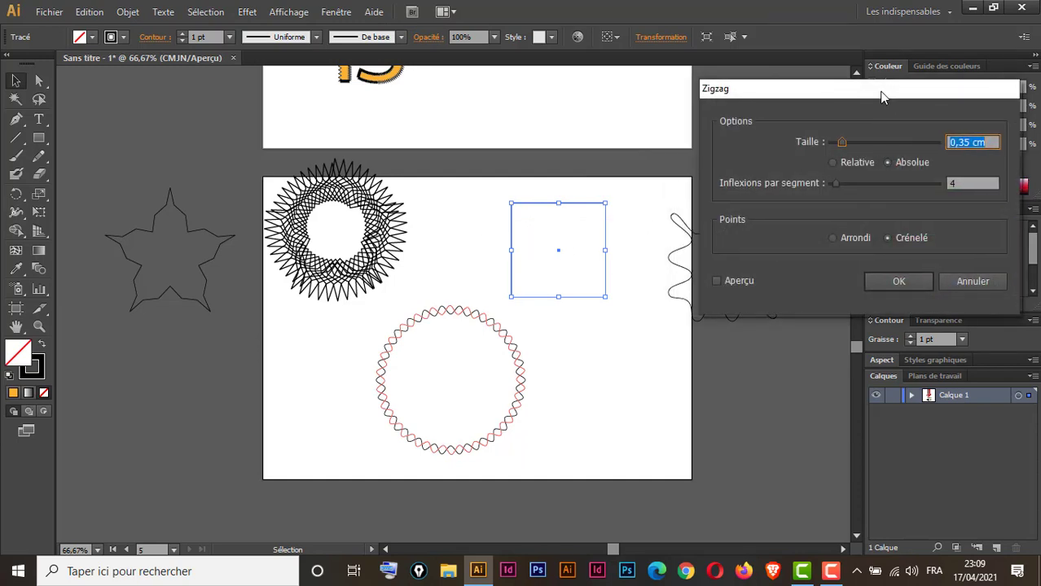
click(716, 280)
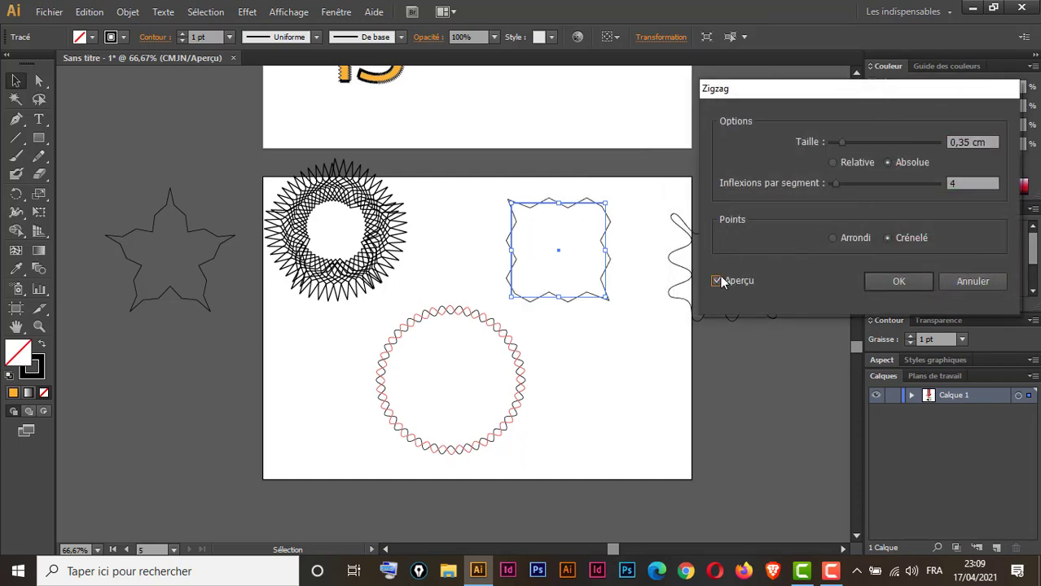
click(833, 238)
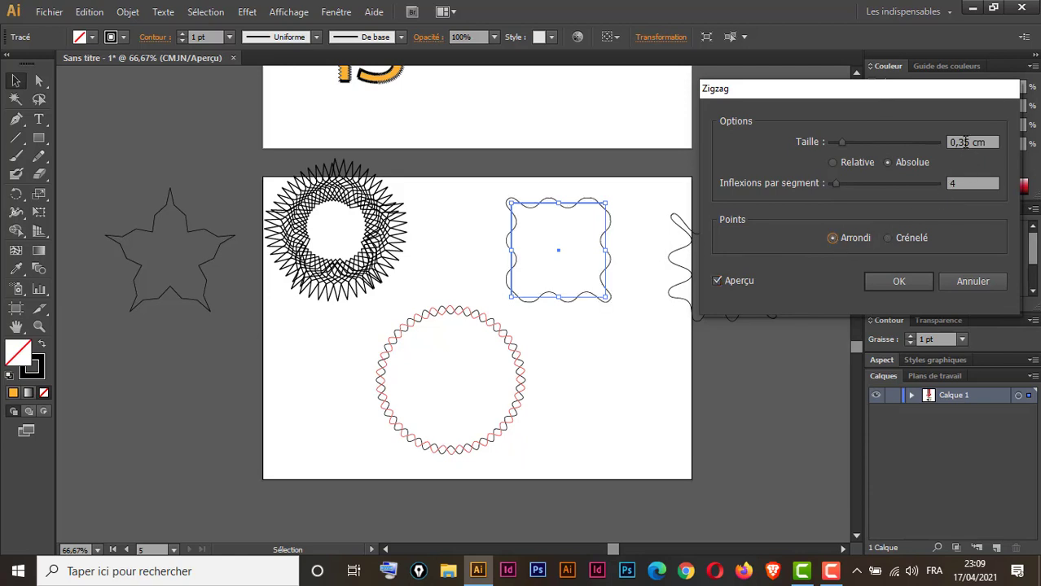
- Set the square's zigzag to 6 inflections per segment and its absolute size to 0,7 cm
click(961, 183)
key(Up)
key(Up)
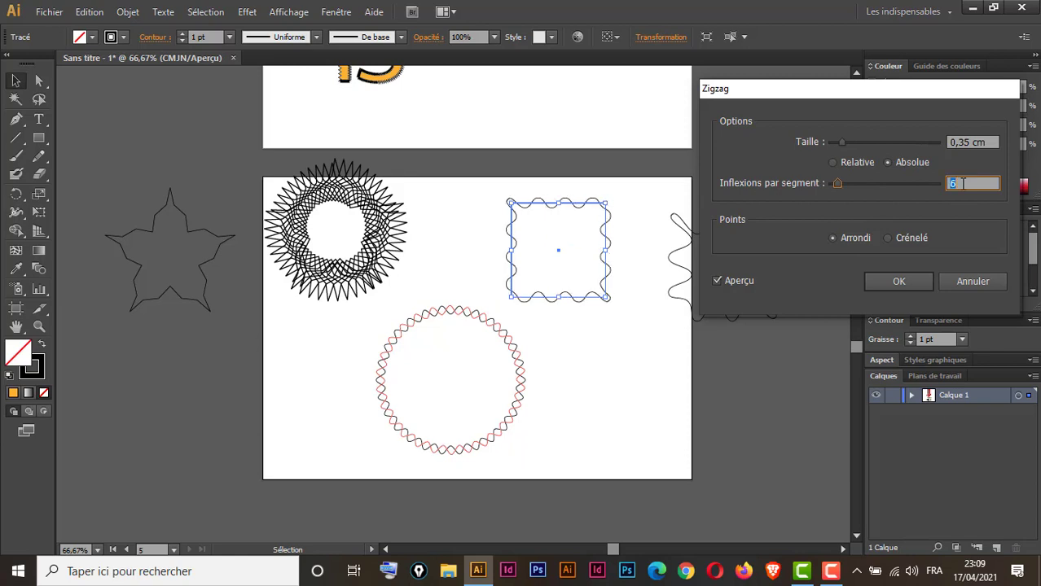
click(963, 141)
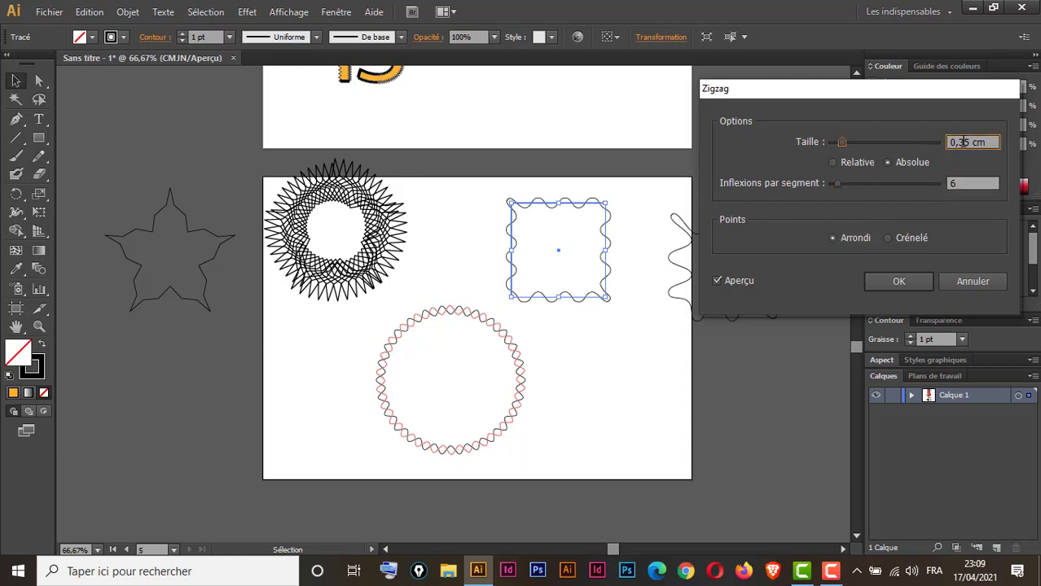
key(Up)
key(Up)
key(Up)
key(Up)
key(Up)
key(Up)
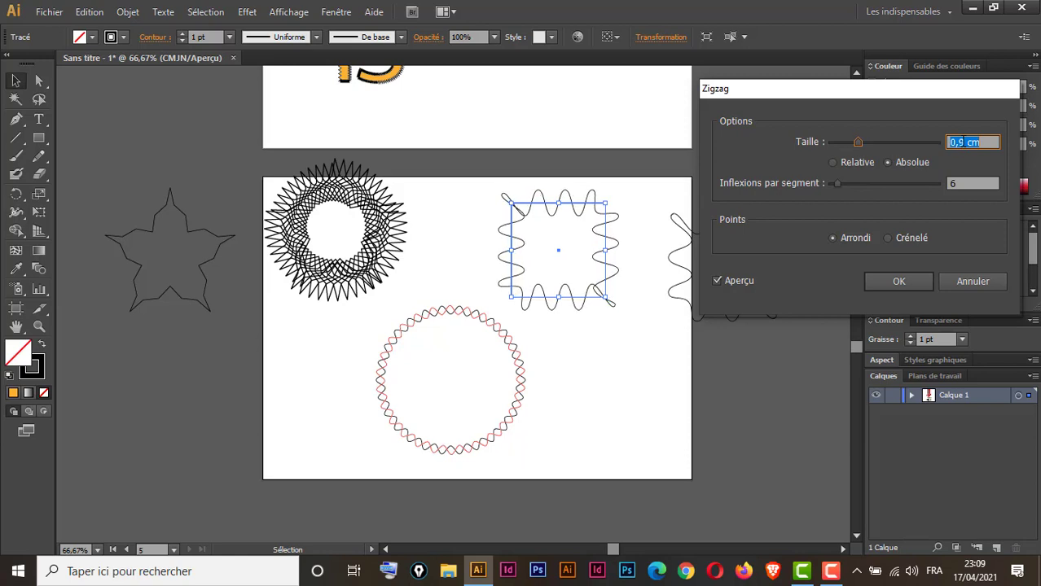
key(Down)
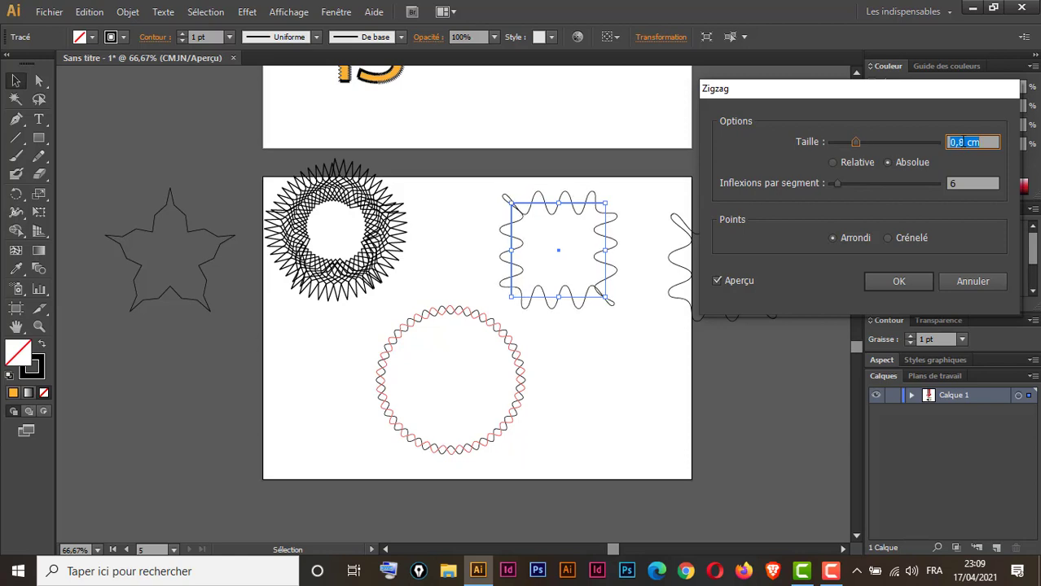
key(Down)
- Set the square's zigzag to 5 inflections per segment, apply the effect and clear the selection
click(964, 185)
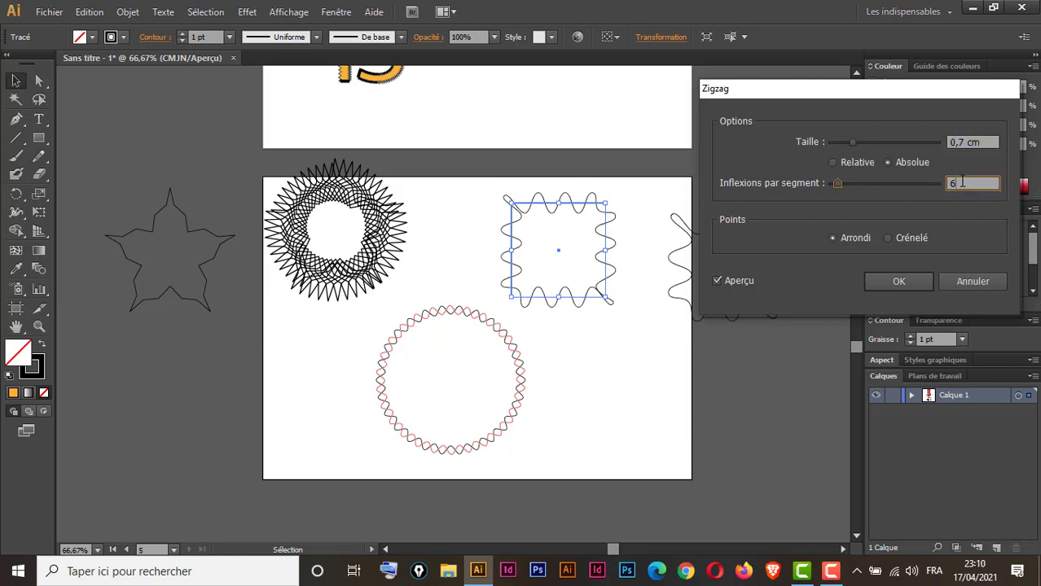
key(Down)
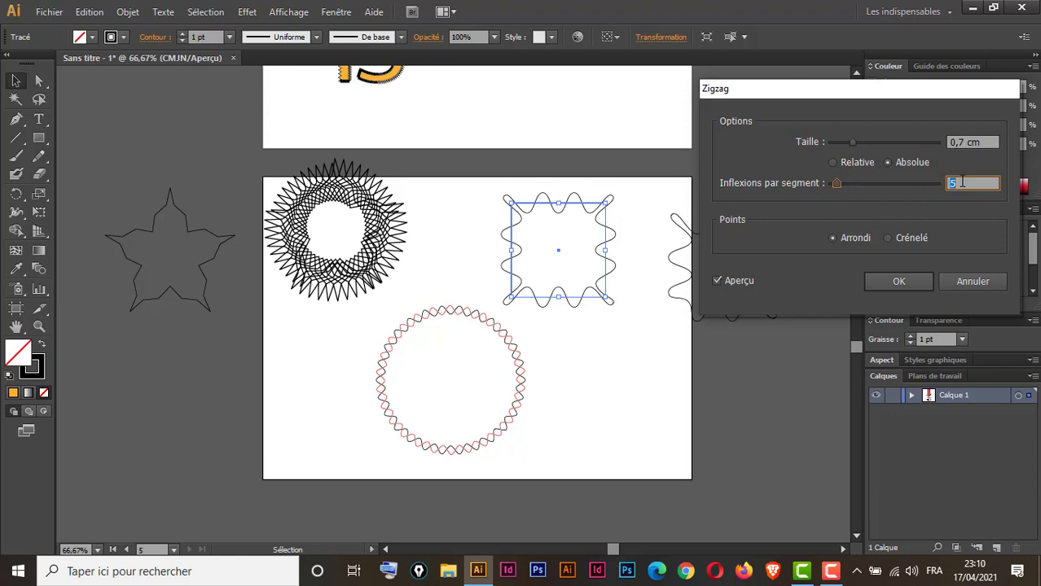
click(909, 284)
click(671, 394)
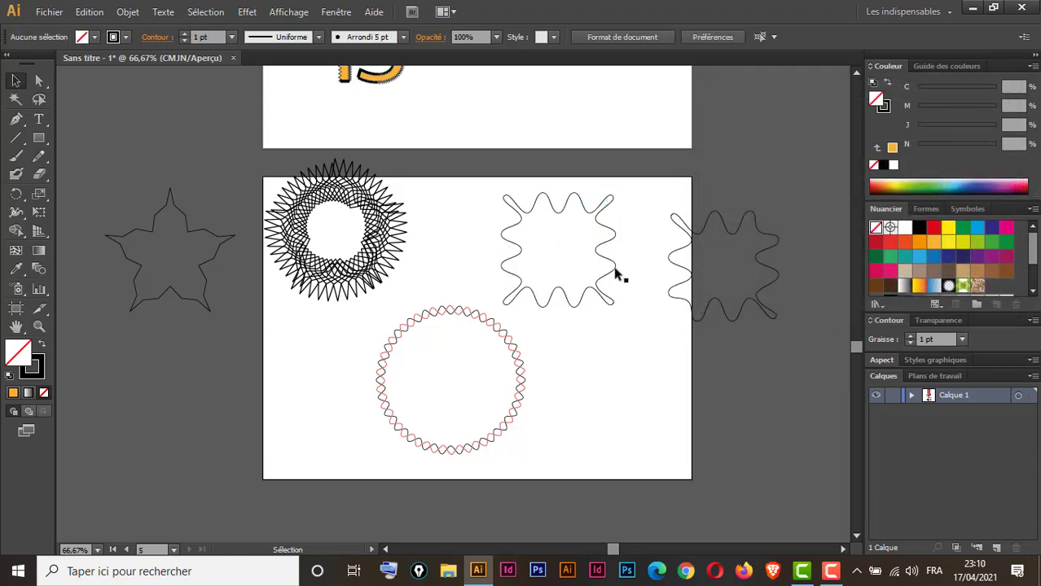
- Move the new wavy square up over the artboard's upper edge and the red-and-black wavy circle to the artboard's lower-left area
click(613, 235)
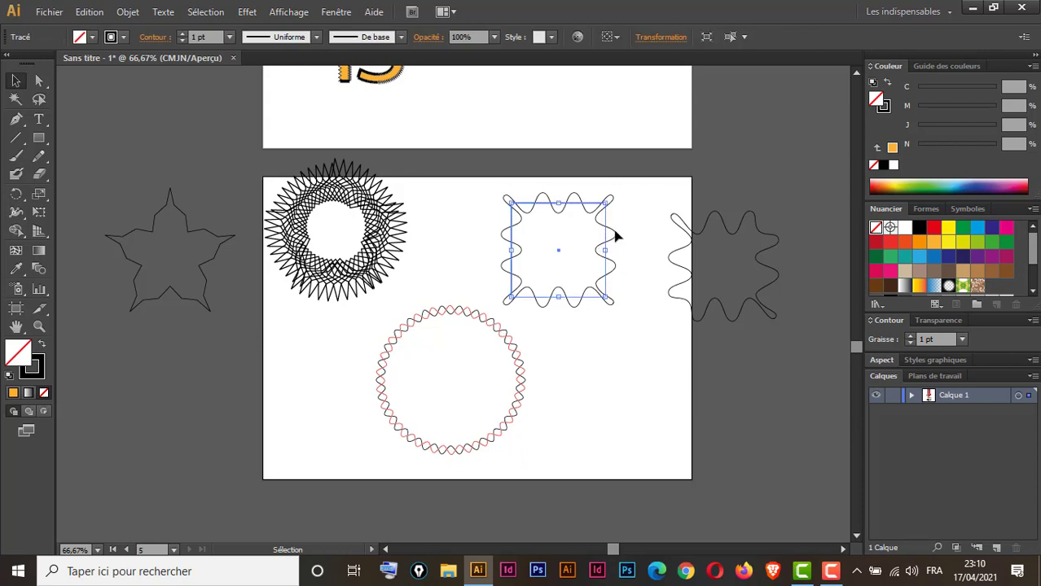
drag(615, 236, 622, 189)
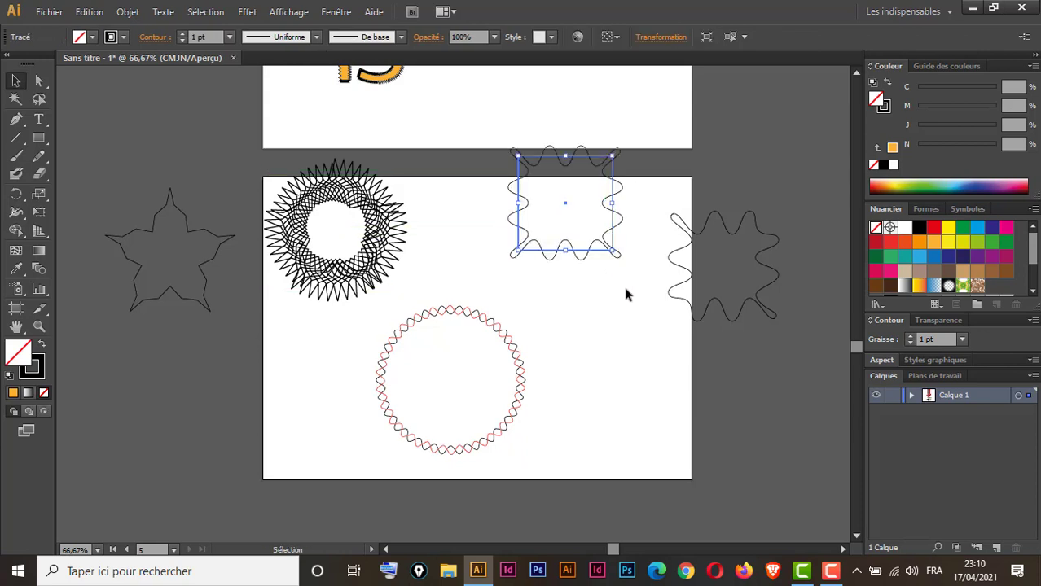
click(513, 396)
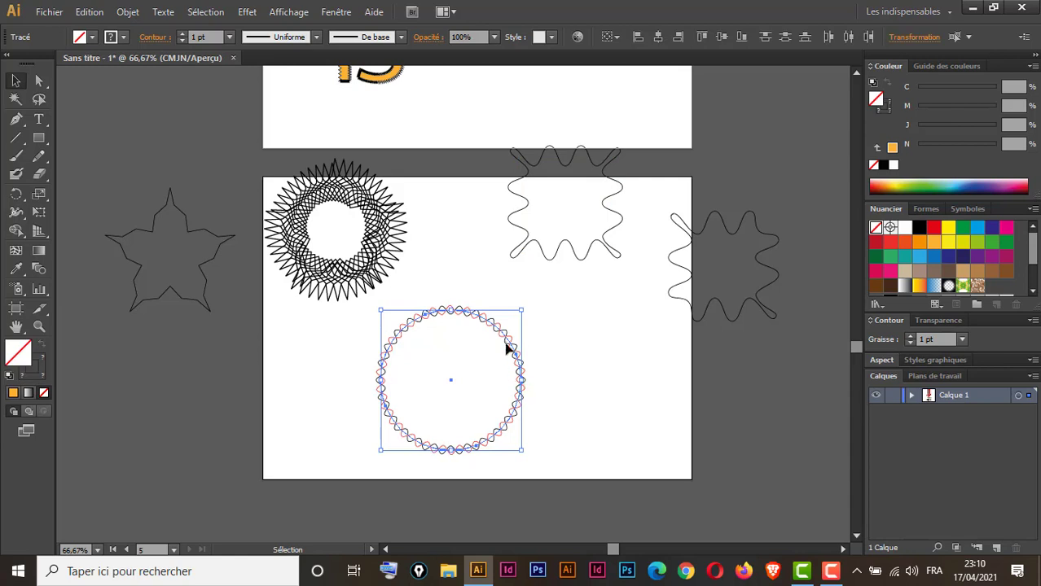
drag(507, 339, 337, 369)
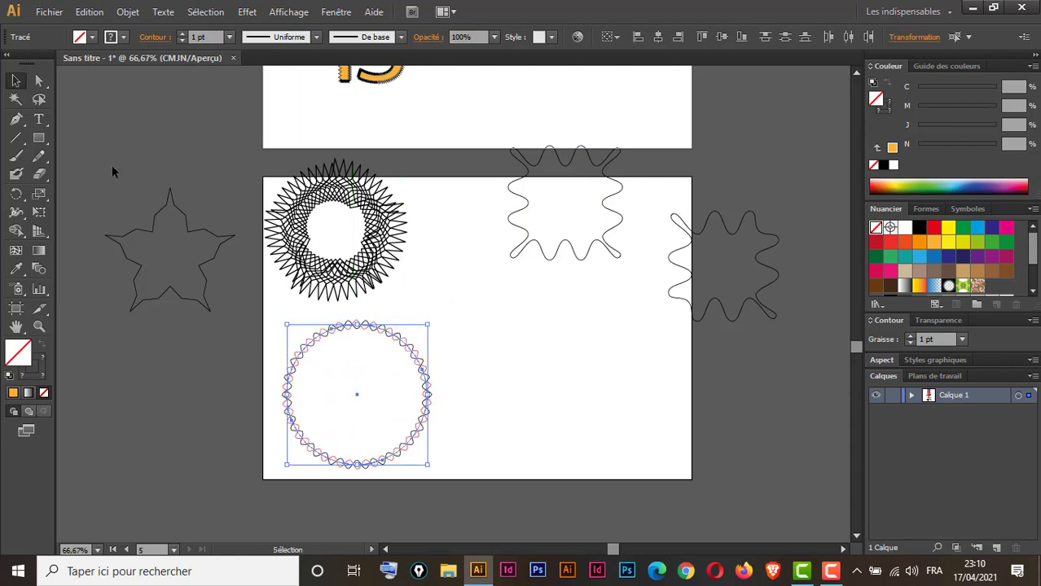
click(39, 138)
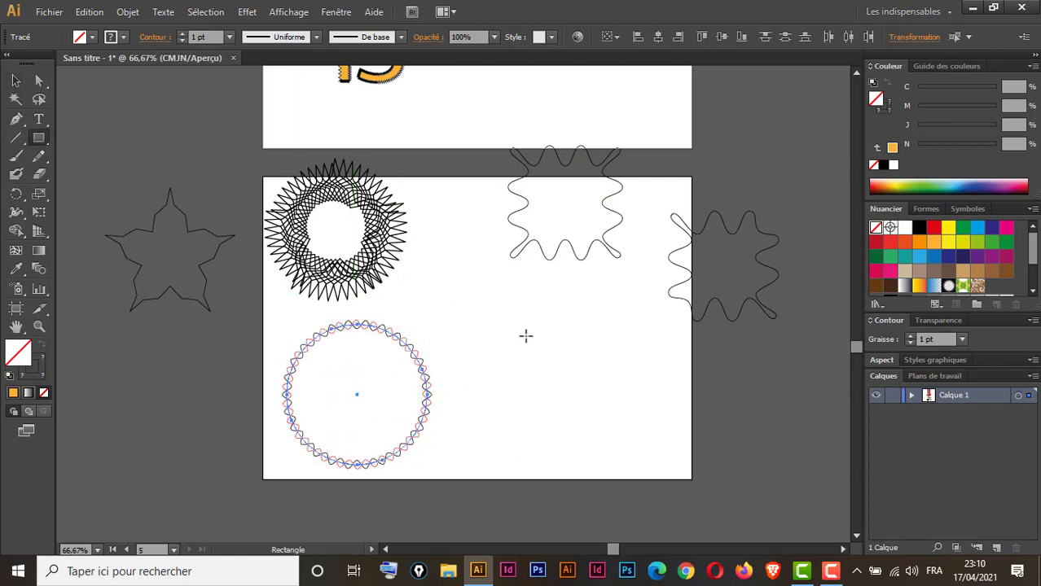
drag(522, 325, 624, 429)
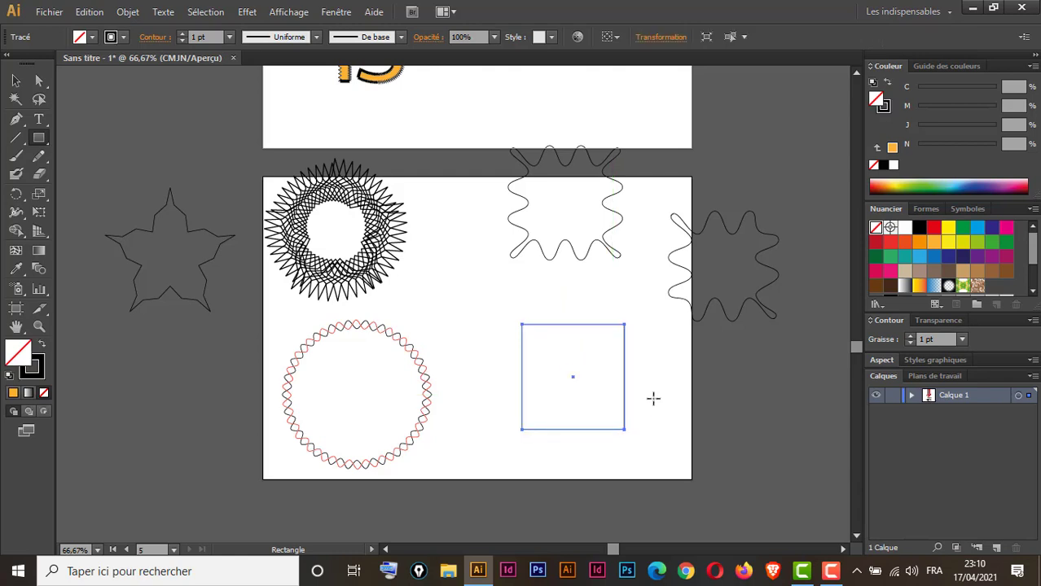
key(ctrl+z)
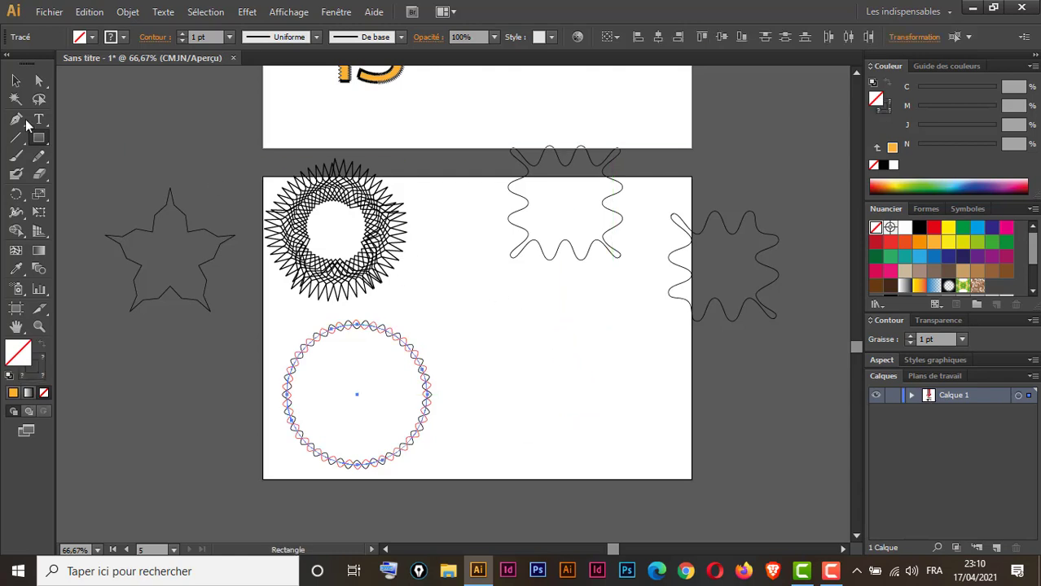
- Draw an unfilled circle in the artboard's lower-right area, about as large as the red-and-black wavy circle
drag(43, 144, 86, 174)
drag(501, 317, 626, 453)
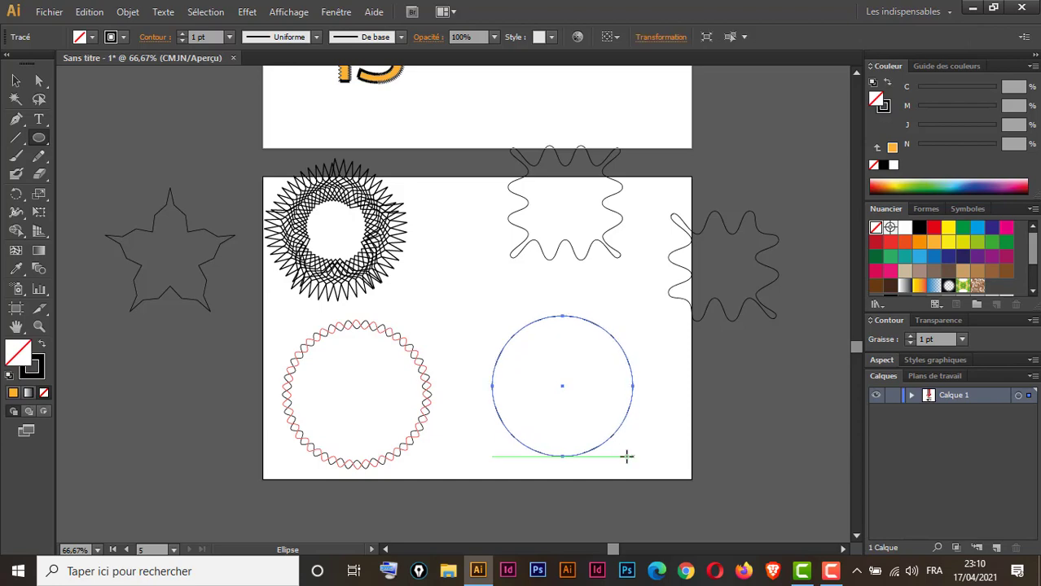
click(16, 81)
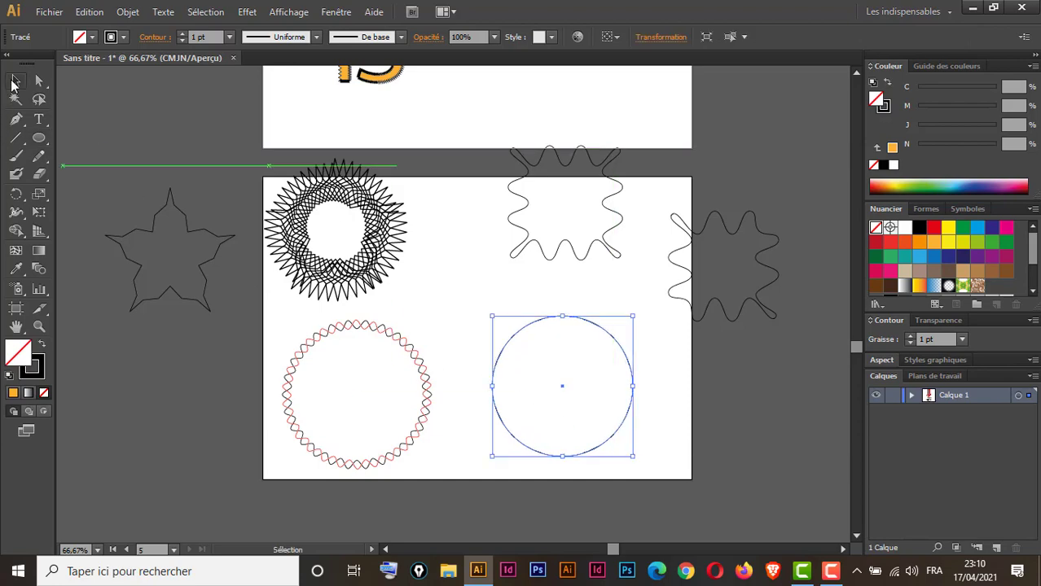
- Start a Zigzag effect on the new circle with the preview on, rounded points (Arrondi) and 12 inflections per segment
click(248, 11)
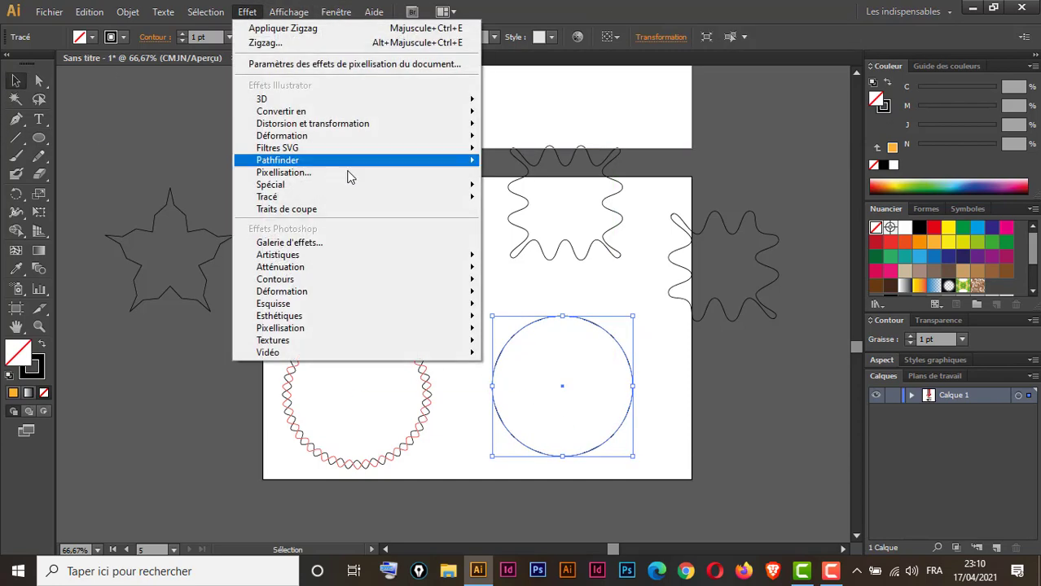
mouse_move(324, 128)
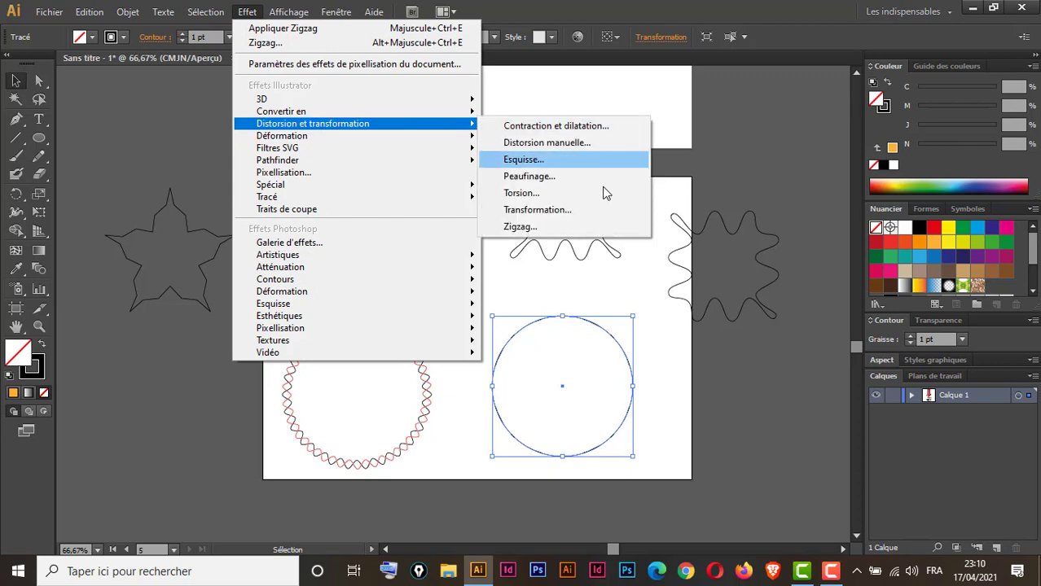
click(534, 228)
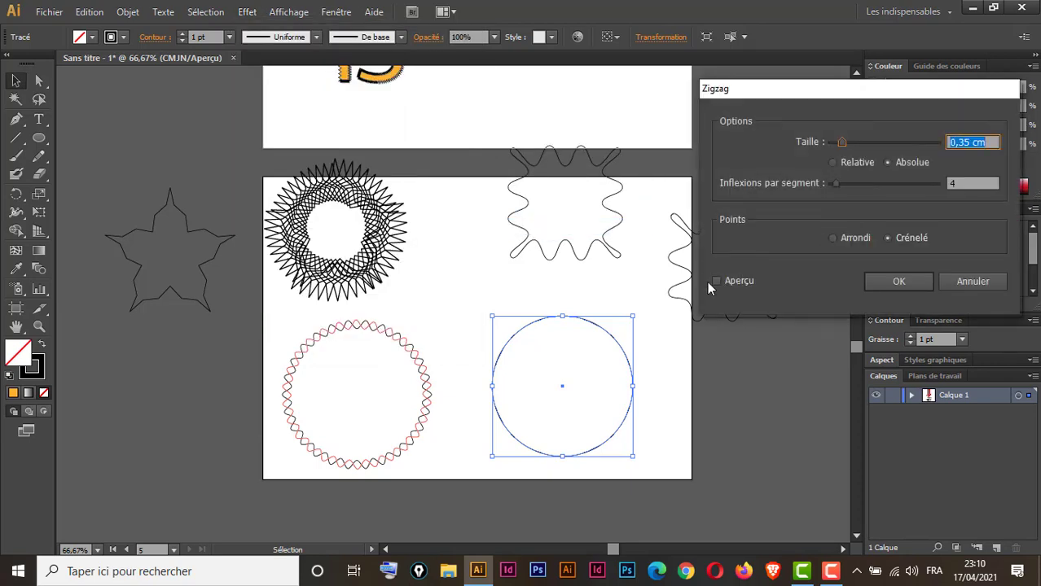
click(717, 282)
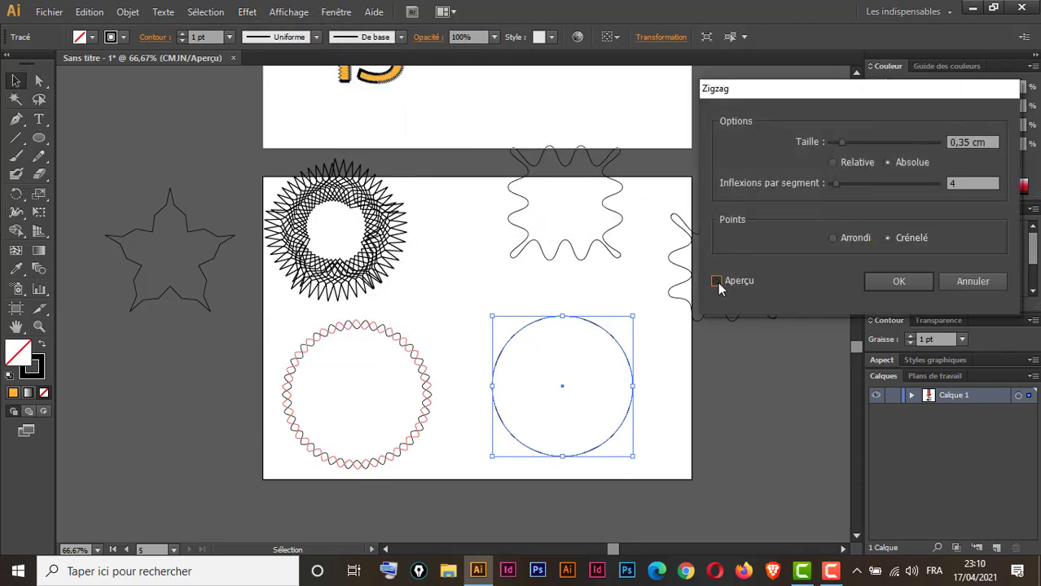
click(834, 239)
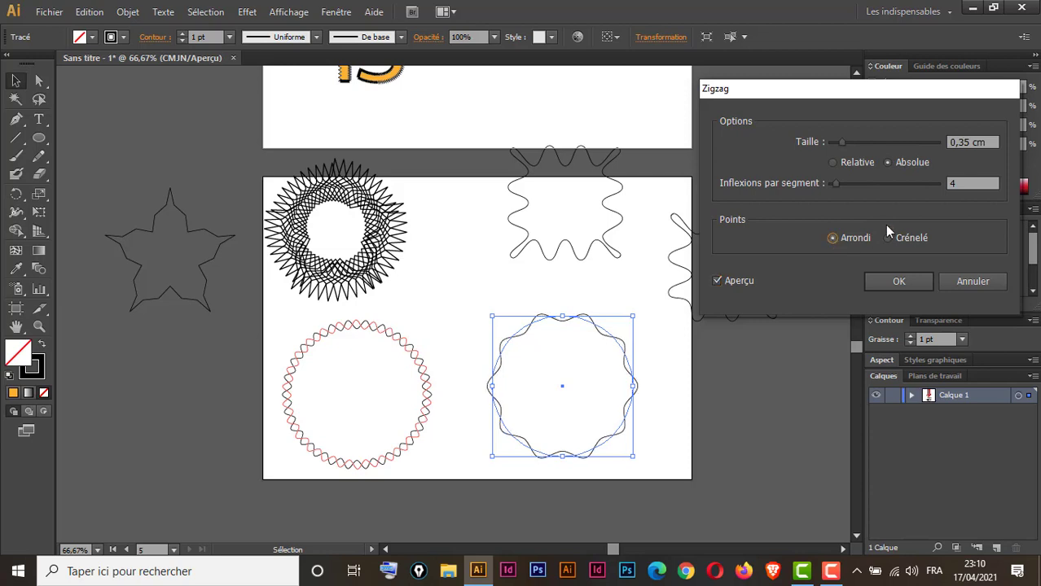
click(969, 181)
key(Up)
key(Up)
key(Up)
key(Up)
key(Up)
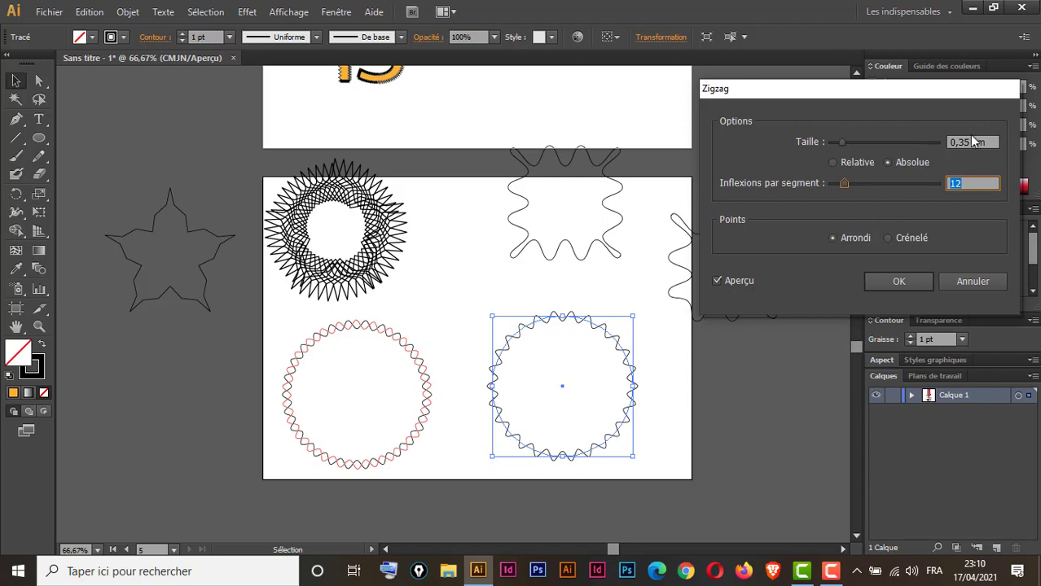
- Set the circle's absolute zigzag size to 0,3 cm and apply the effect
click(963, 142)
key(Down)
key(Down)
key(Down)
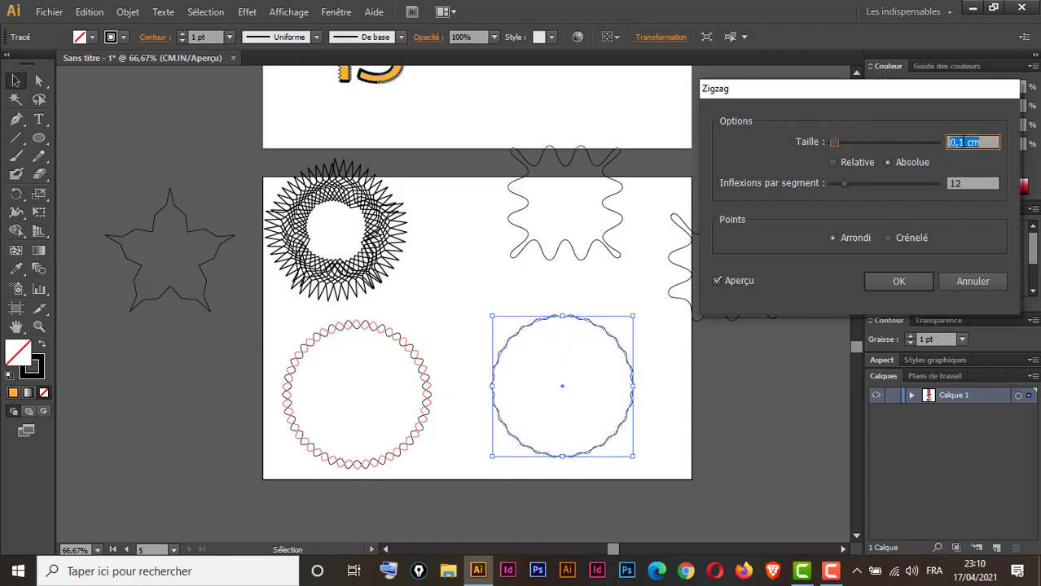
key(Up)
key(Up)
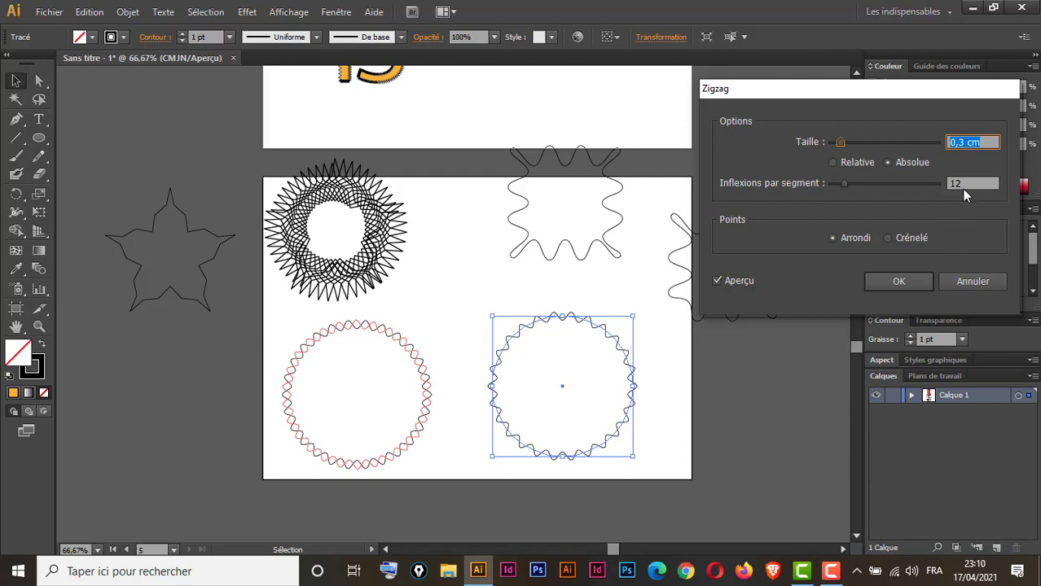
click(899, 281)
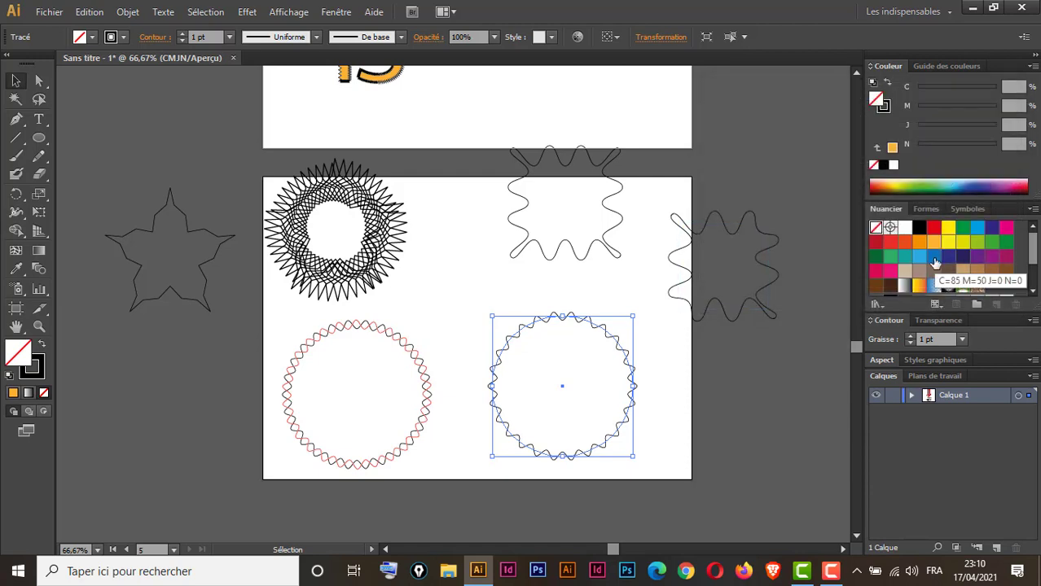
- Give the new wavy circle a blue stroke (C=85 M=50 J=0 N=0) with no fill
click(933, 258)
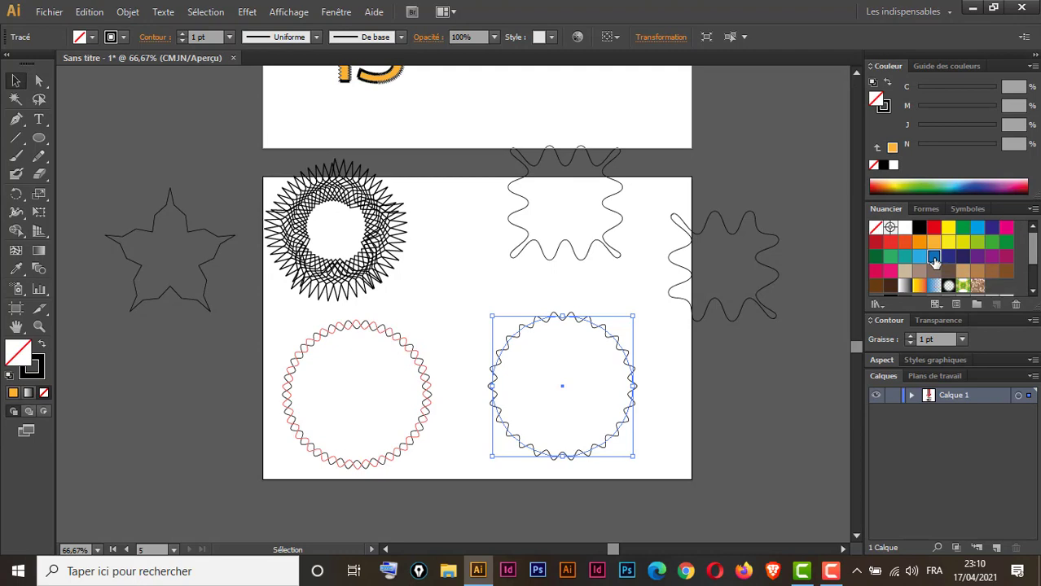
click(41, 345)
click(45, 393)
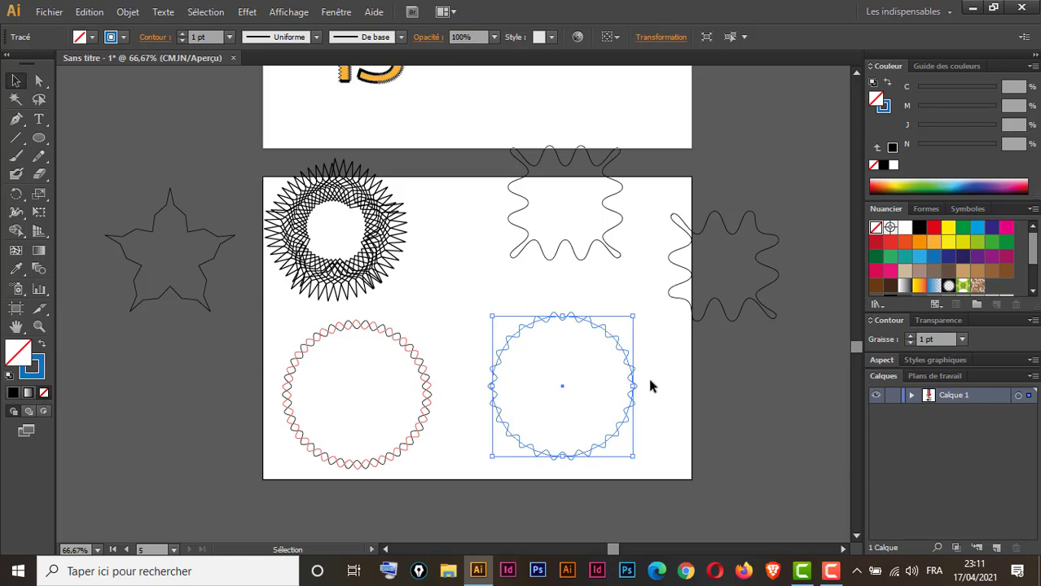
key(z)
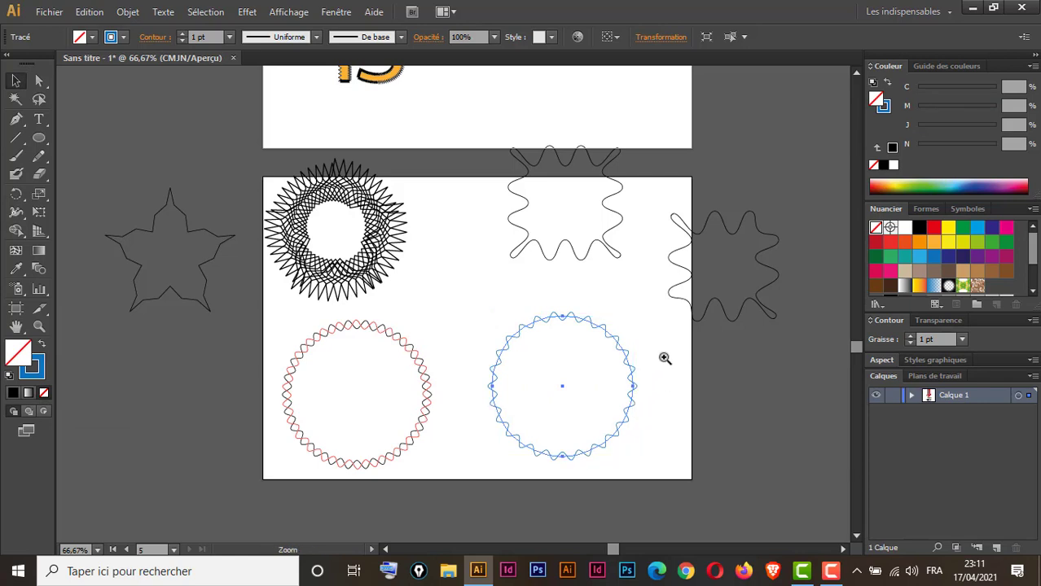
click(590, 379)
key(v)
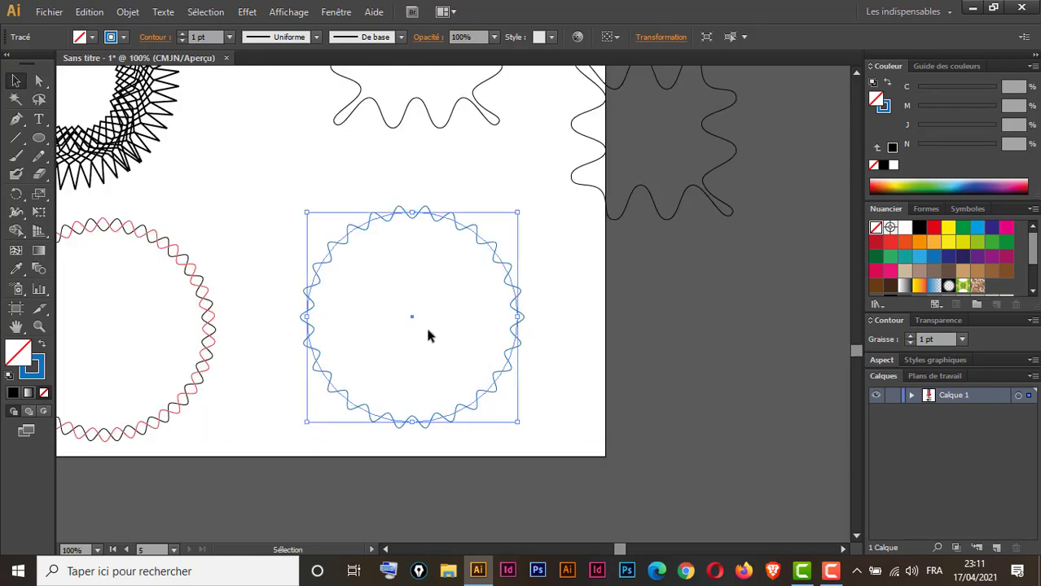
- Set the blue wavy circle's stroke weight to 2 pt and paste a copy of it in place, directly in front
click(910, 338)
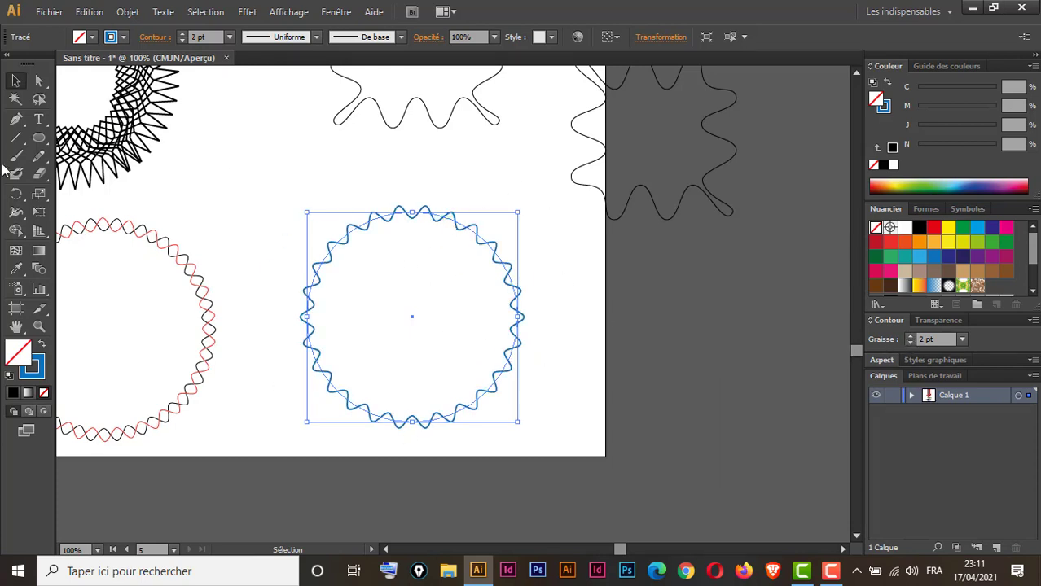
click(16, 196)
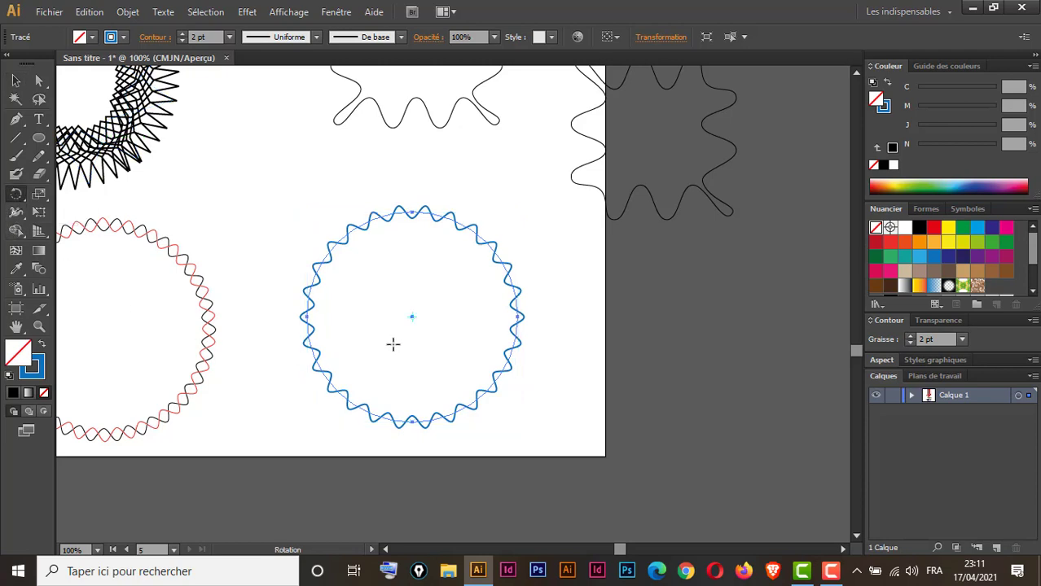
key(v)
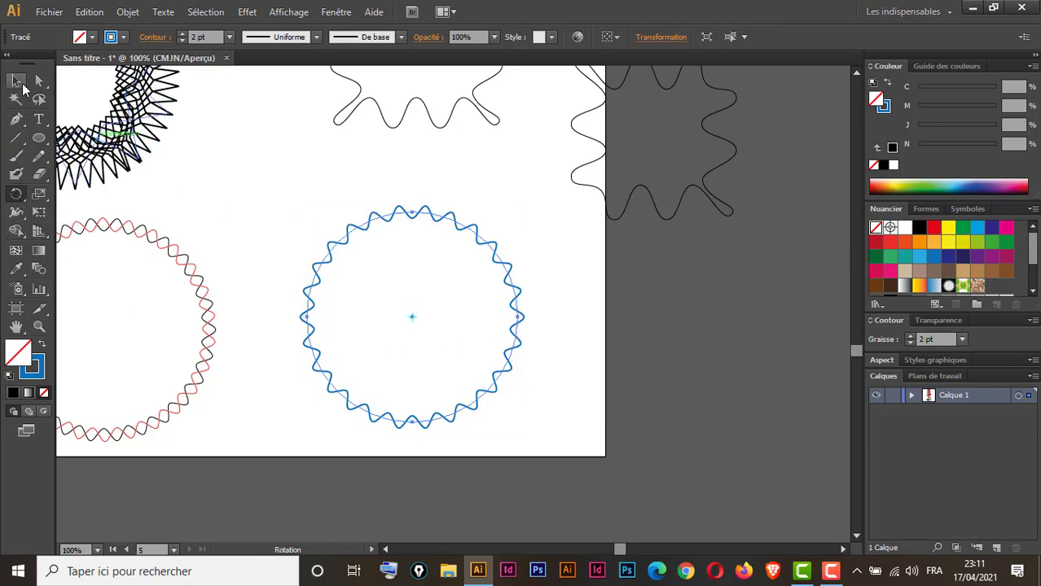
drag(544, 265, 443, 318)
key(ctrl+c)
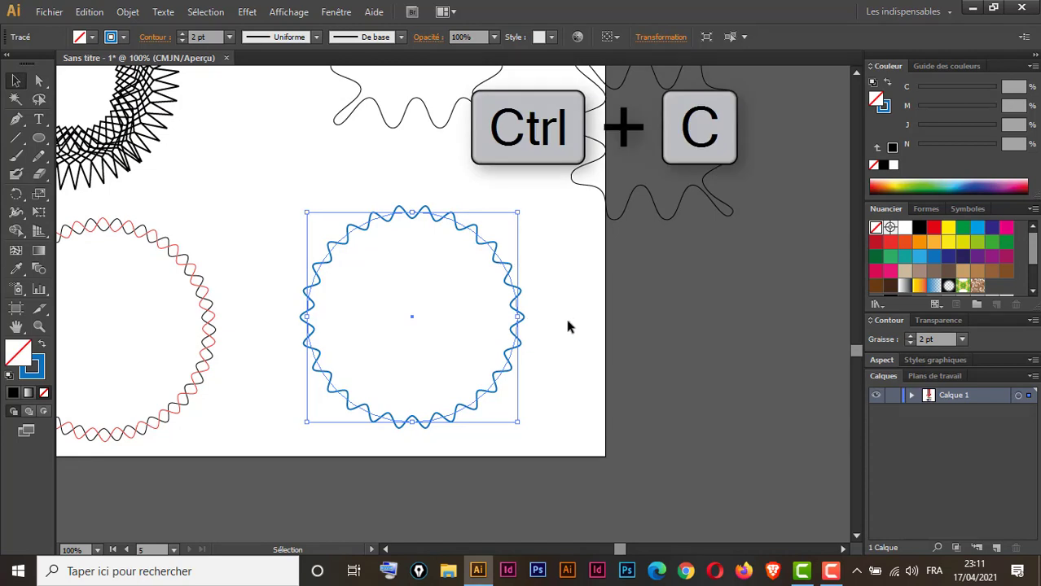
click(540, 310)
drag(548, 272, 508, 324)
key(a)
key(v)
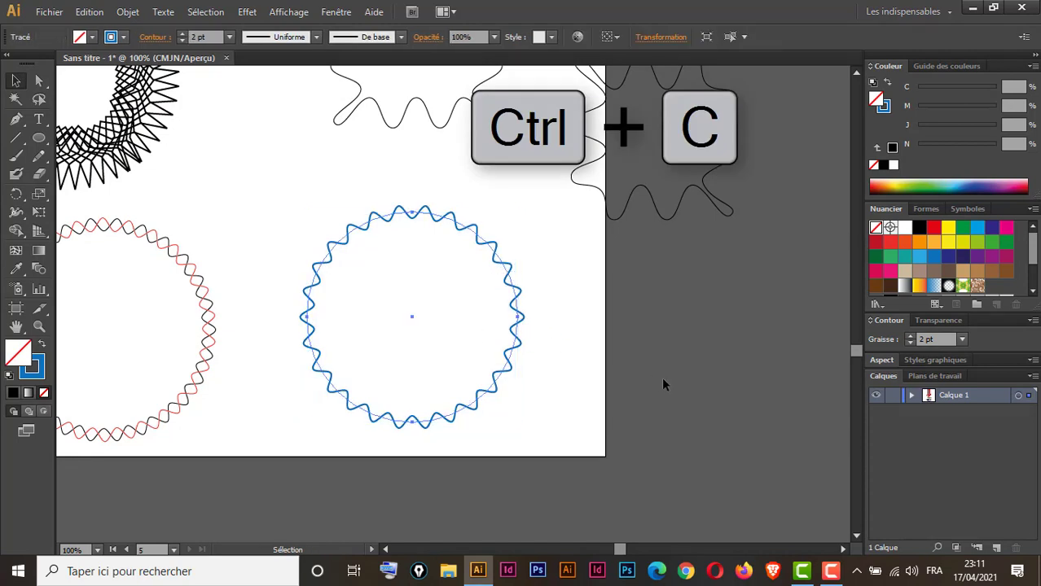
key(ctrl+f)
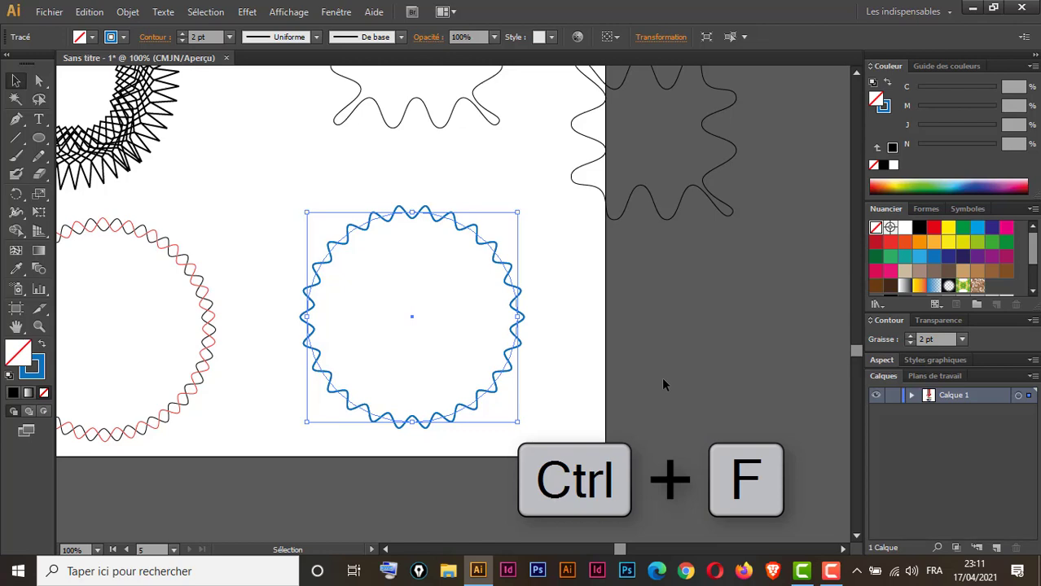
- Rotate the front copy slightly counterclockwise about the circle's centre so its waves interlace with those of the original
click(18, 196)
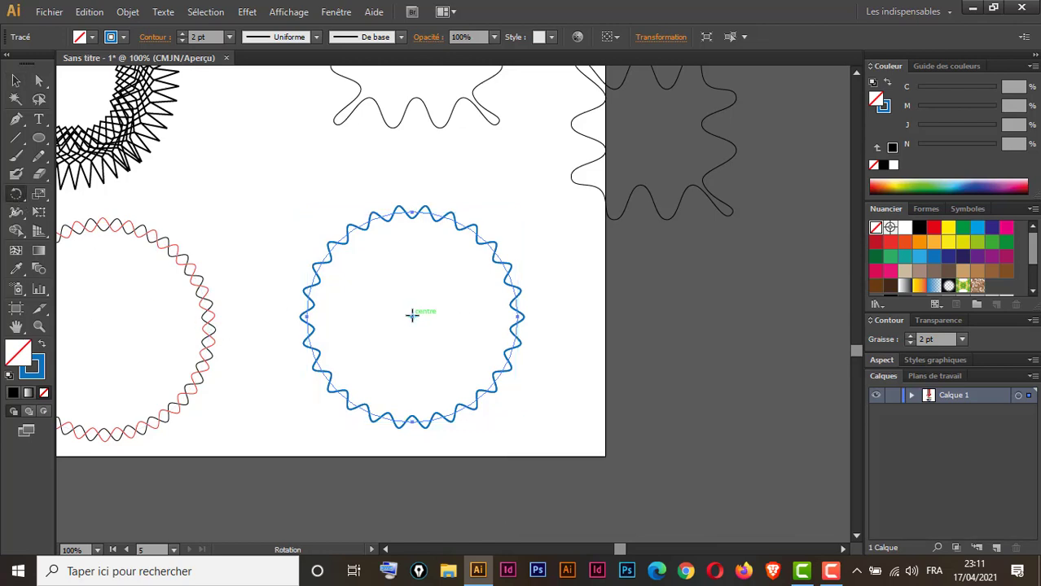
click(412, 316)
drag(549, 261, 542, 241)
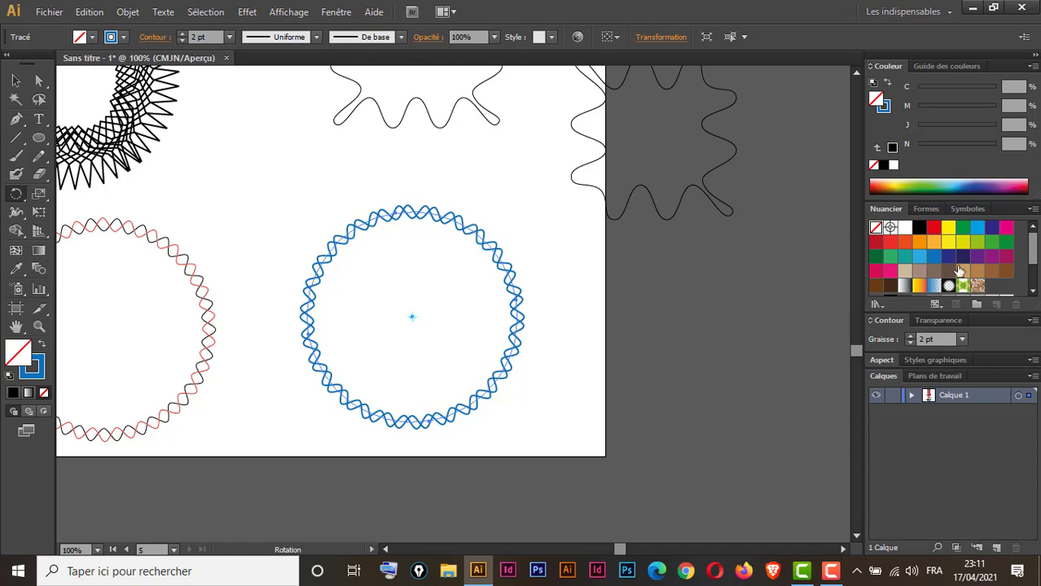
- Give the rotated copy a red stroke (Rouge CMJN) with no fill, and deselect it
click(933, 228)
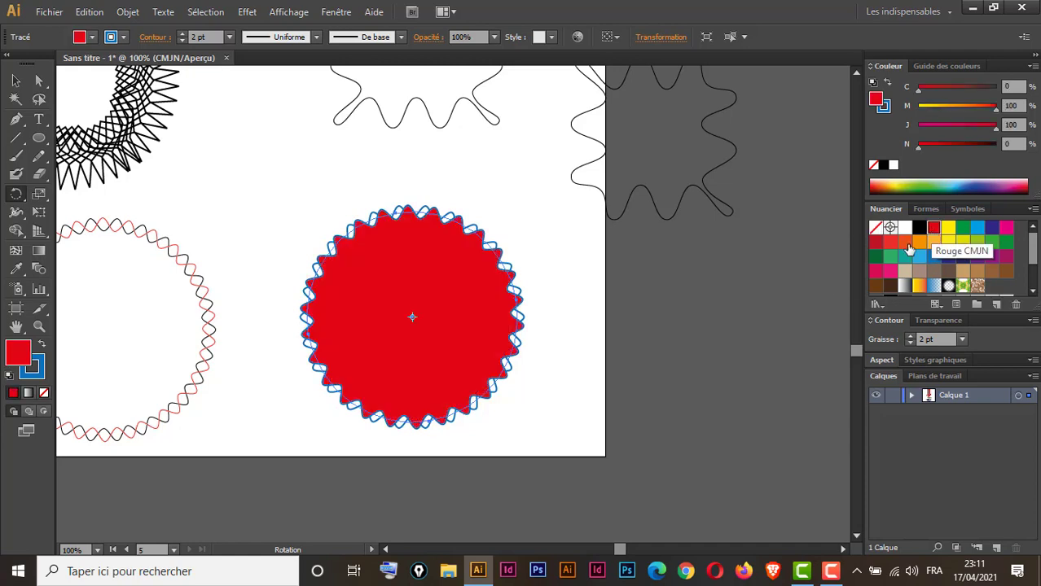
click(41, 346)
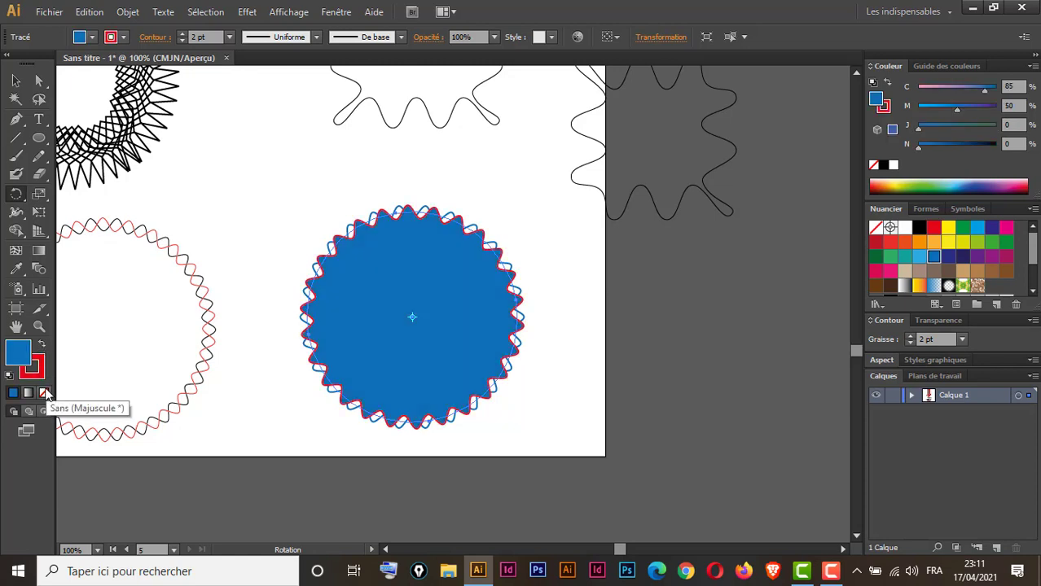
click(44, 394)
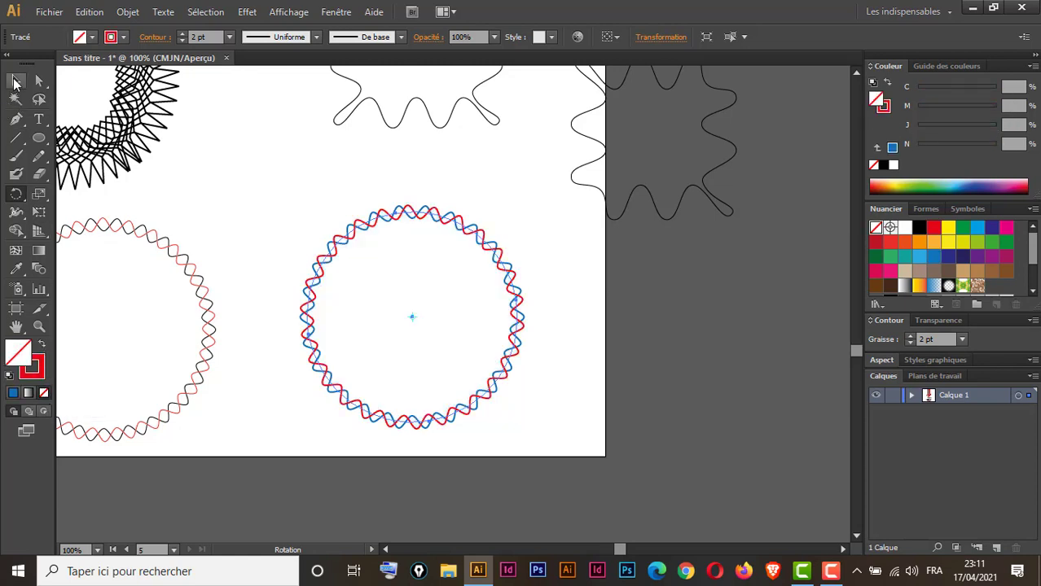
click(15, 81)
click(553, 322)
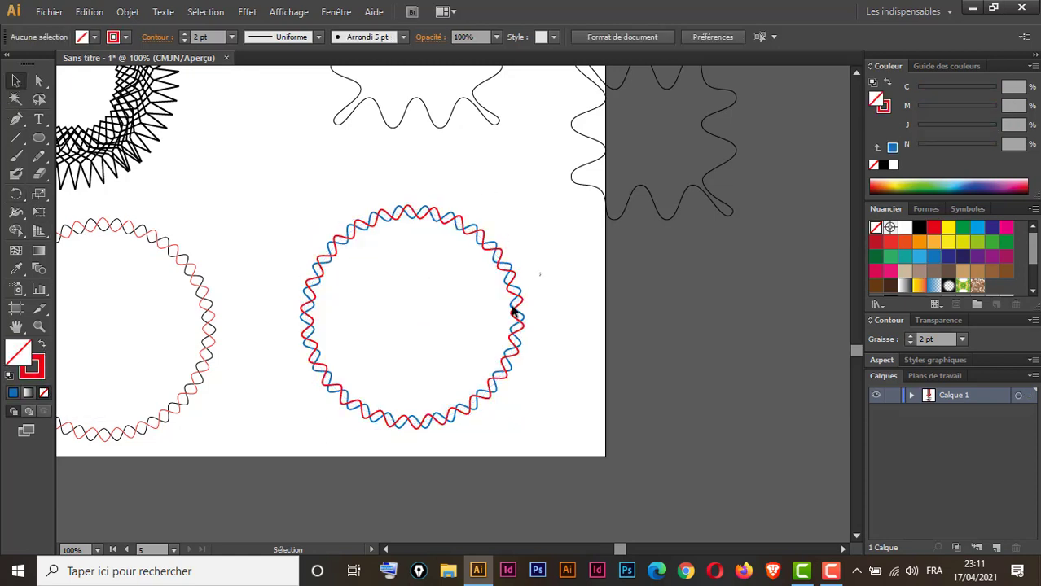
click(465, 415)
click(542, 422)
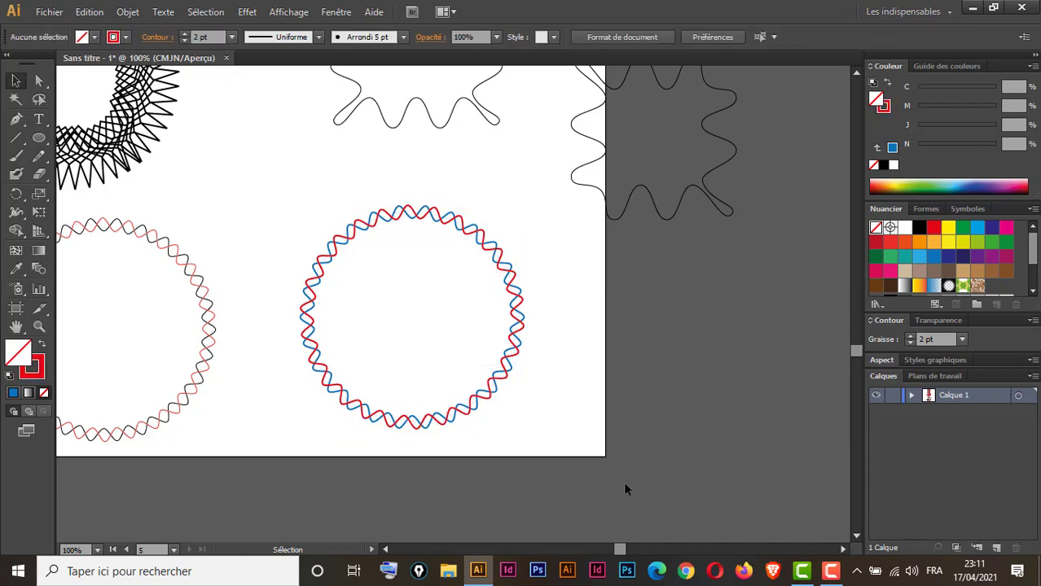